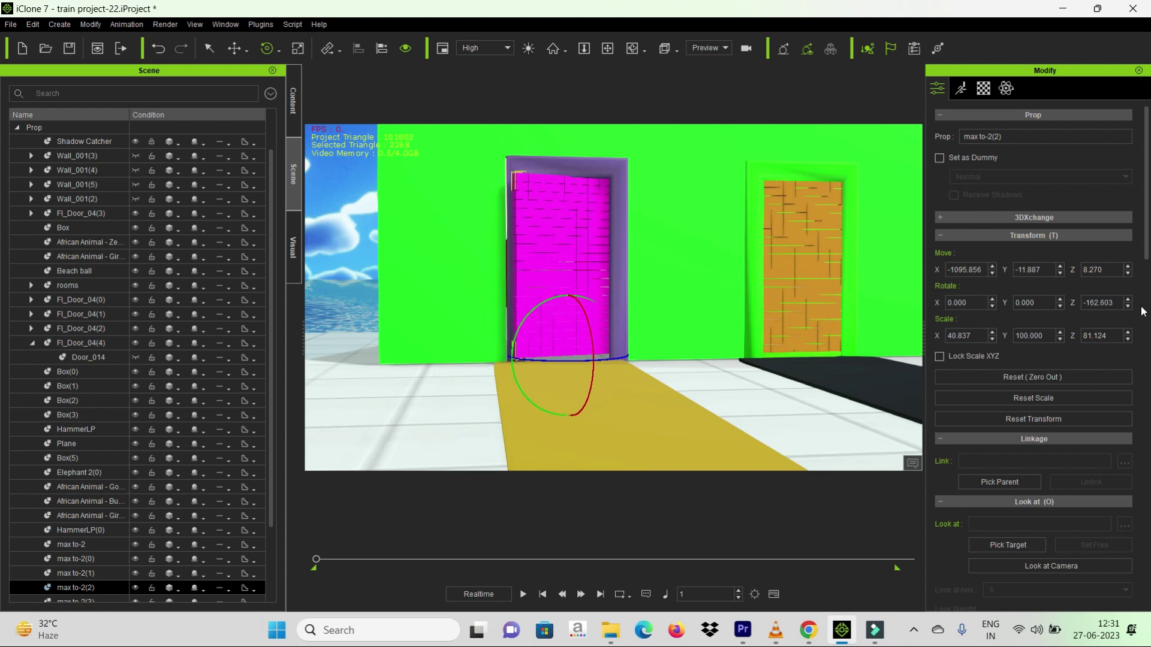
- Set the magenta brick panel's Z rotation so it lines up with the first doorway
text(80)
key(Return)
- Select the red bird avatar behind the magenta door and shift it slightly along X at frame 15
mouse_move(315, 559)
mouse_down()
mouse_move(297, 569)
mouse_move(322, 562)
mouse_up()
click(501, 275)
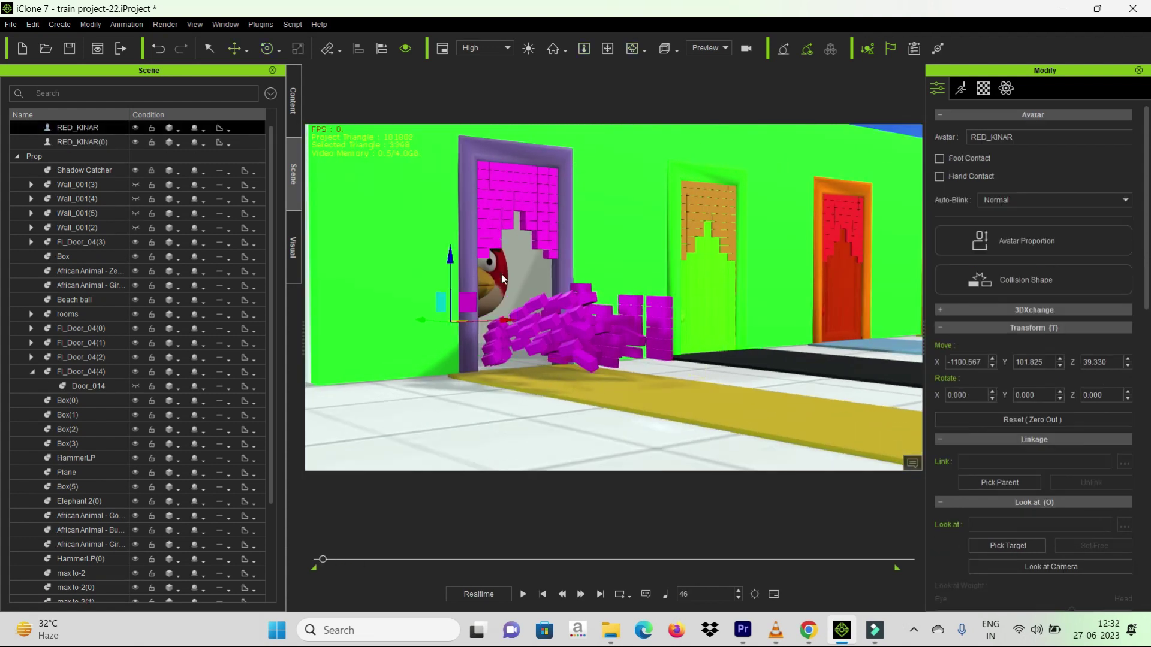
key(F3)
drag(472, 470, 285, 525)
drag(503, 321, 510, 321)
drag(284, 471, 435, 481)
drag(505, 320, 562, 327)
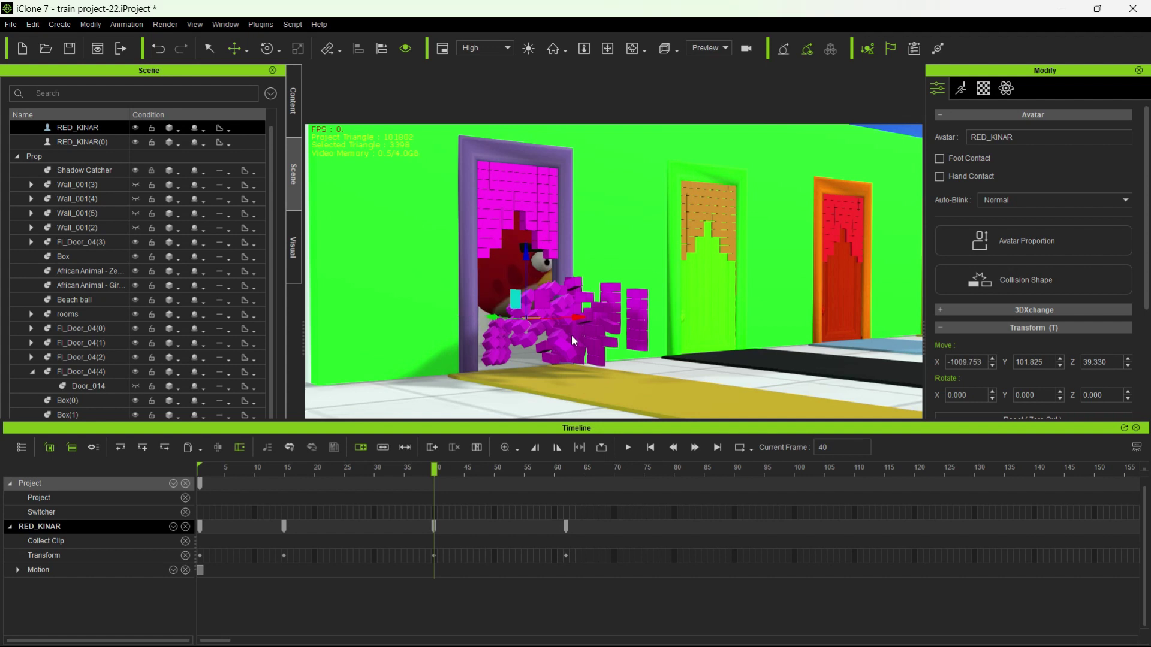
right_drag(570, 337, 394, 399)
key(ctrl+z)
- Move the bird out through the doorway at frame 41 and delete its transform keyframe at frame 62
right_drag(462, 342, 475, 239)
mouse_move(433, 473)
mouse_down()
mouse_move(293, 490)
mouse_move(440, 493)
mouse_up()
drag(423, 315, 508, 361)
drag(447, 473, 542, 480)
drag(558, 552, 580, 563)
key(Delete)
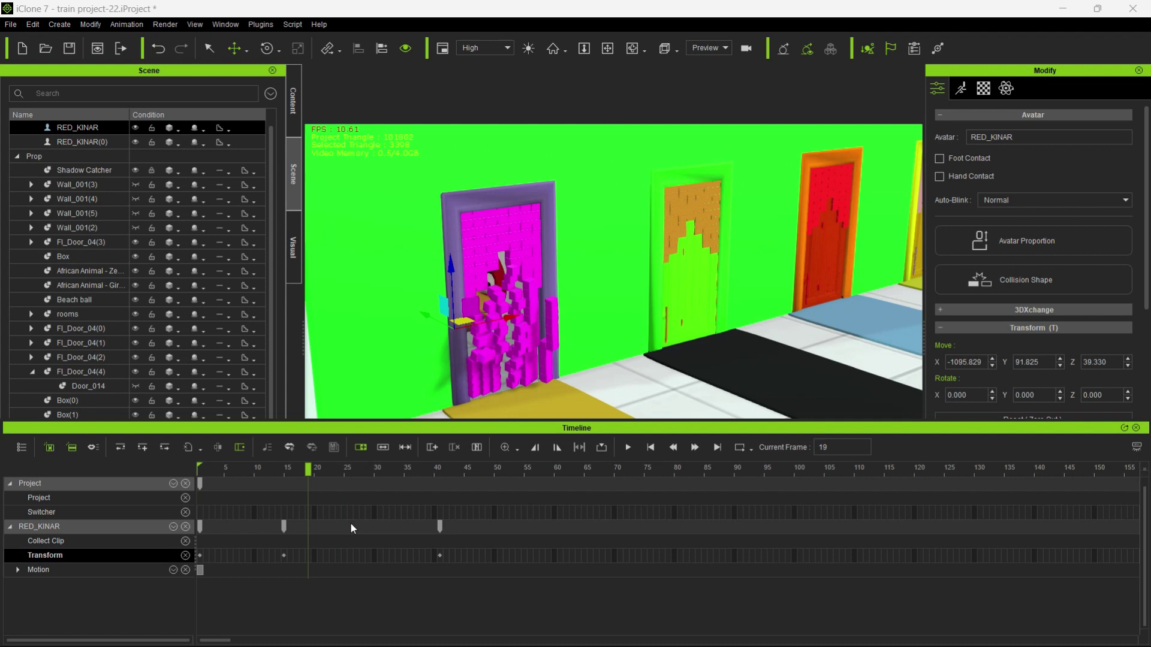
- Play the bird's door-breaking exit from the first frame
drag(720, 471, 192, 471)
click(631, 447)
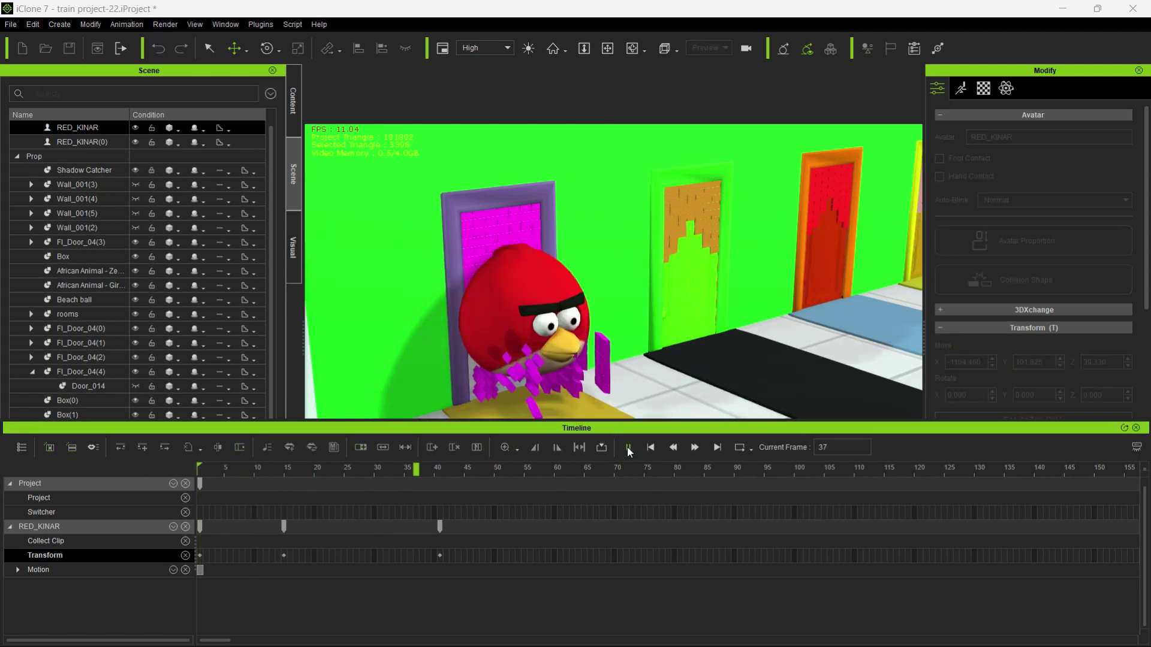
mouse_move(663, 575)
mouse_down()
mouse_move(286, 596)
mouse_move(652, 576)
mouse_up()
- Retime the bird's exit keyframe to frame 60 and place the bird farther out on the yellow path
scroll(660, 365, down, 5)
middle_drag(657, 419, 573, 403)
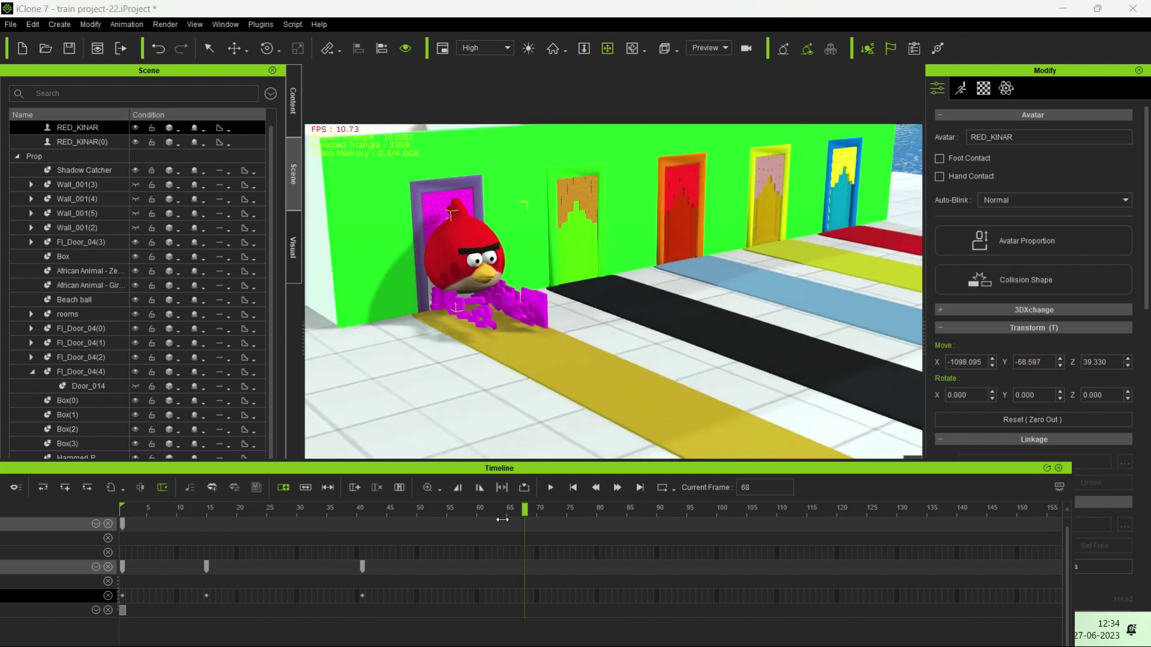
drag(515, 518, 360, 539)
drag(476, 606, 477, 605)
right_drag(648, 372, 558, 345)
drag(552, 294, 541, 333)
- Record the 01_Boxing idle motion on the bird with Motion Puppet from frame 61
click(478, 513)
click(480, 512)
click(961, 89)
click(1035, 165)
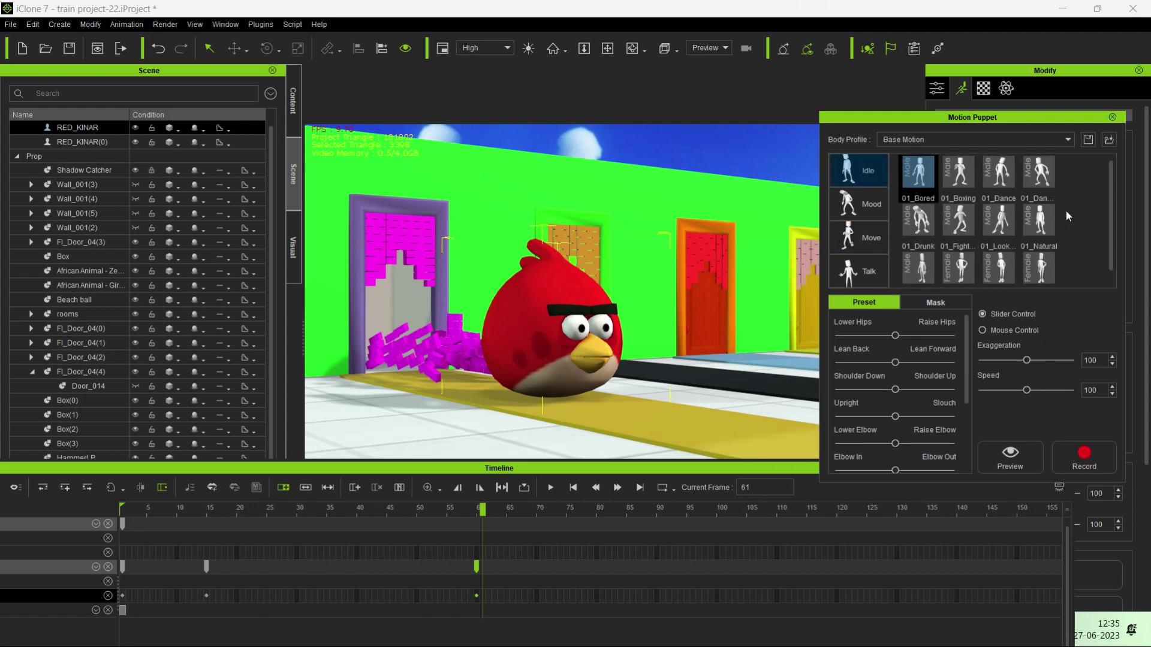
click(970, 175)
click(1084, 458)
key(space)
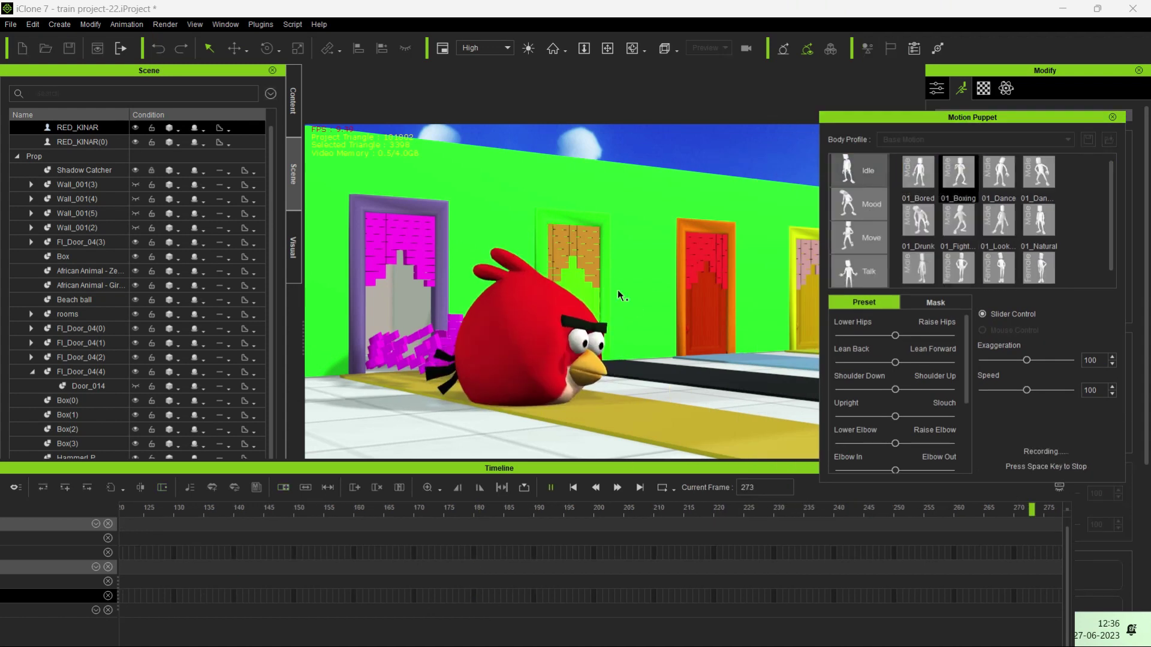
key(space)
click(1113, 117)
- Record the male 01_Che... mood motion on the bird with Motion Puppet, starting at frame 61
drag(722, 470, 786, 343)
drag(293, 554, 214, 569)
drag(339, 383, 357, 385)
drag(398, 340, 369, 472)
drag(359, 514, 343, 551)
click(1013, 157)
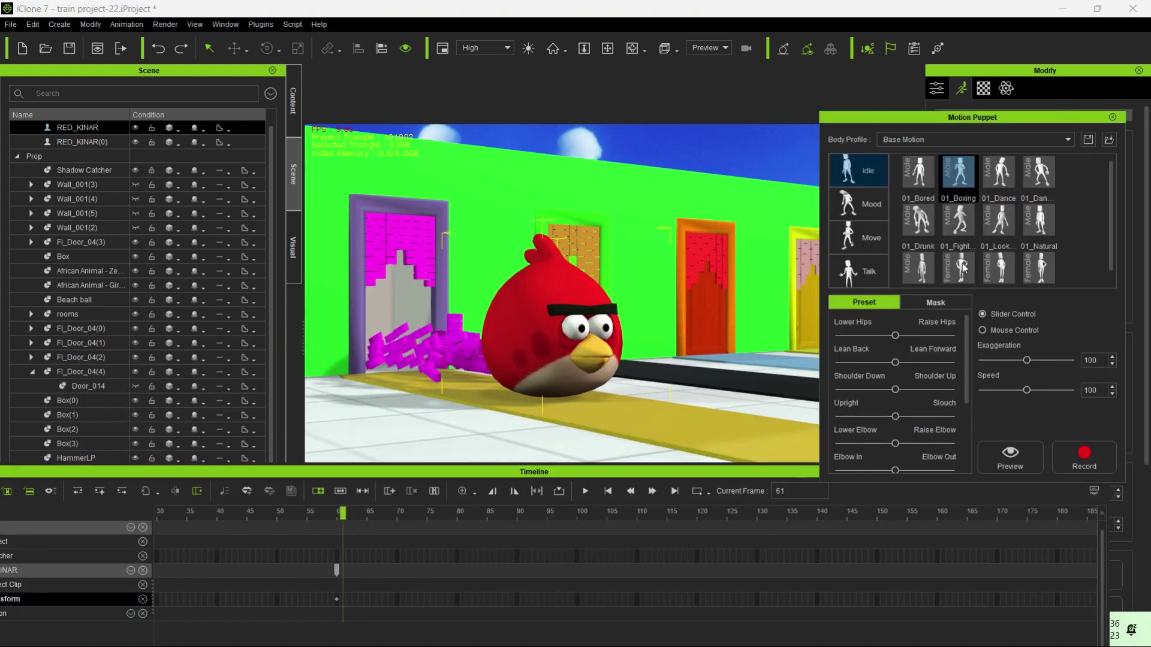
click(881, 200)
click(999, 174)
key(space)
key(space)
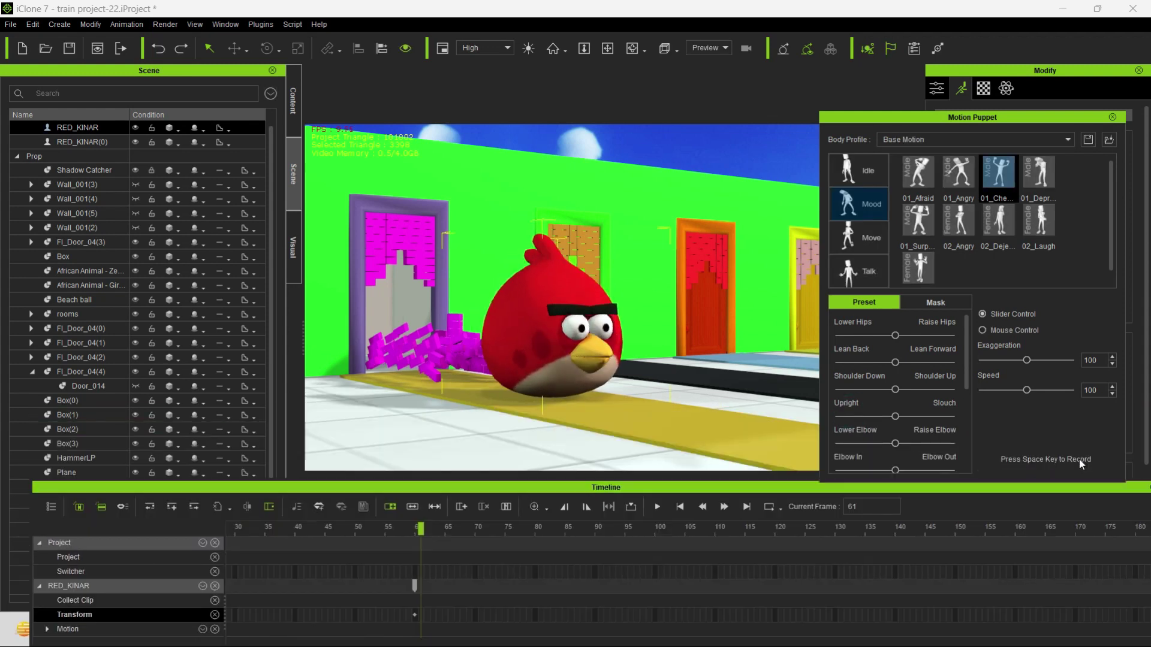
key(space)
key(space)
click(1112, 117)
- Examine the bird up close from the front at the end of the recorded motion, around frame 305
drag(1019, 487, 839, 401)
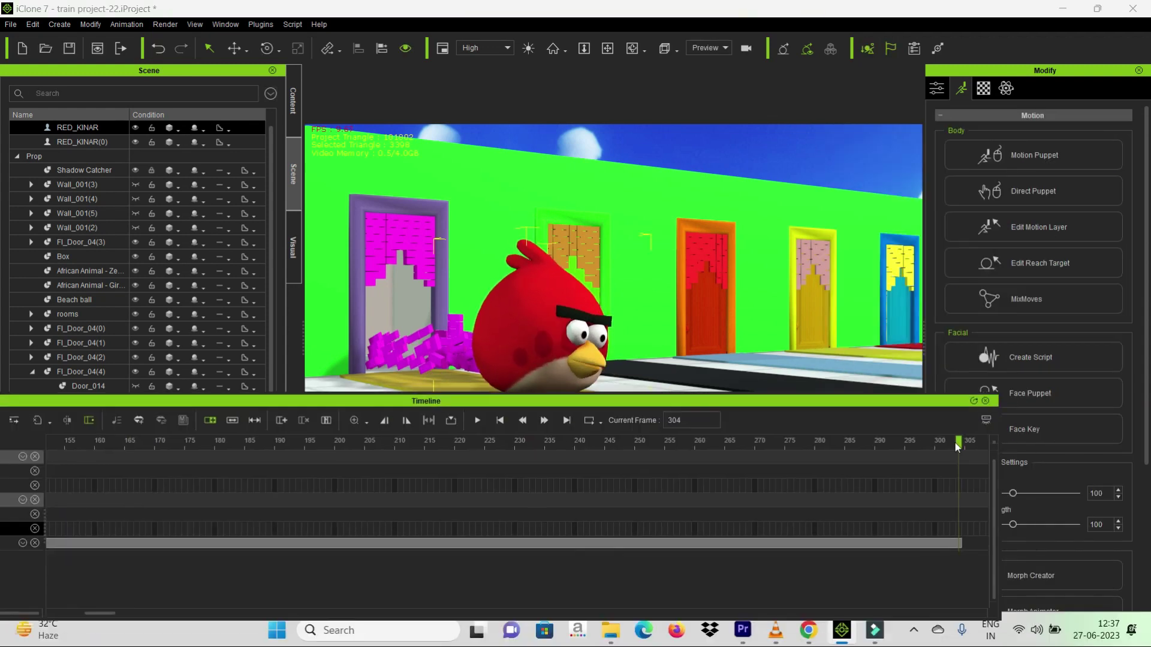
click(628, 53)
drag(719, 263, 749, 360)
click(607, 49)
drag(748, 348, 725, 323)
click(632, 49)
click(583, 48)
drag(722, 311, 722, 246)
drag(707, 401, 687, 427)
drag(81, 640, 104, 640)
- Use Face Key's mouth controls to key Turn Jaw Up/Down at 1 on frame 305 and 100 on frame 360
click(1074, 434)
click(648, 367)
mouse_move(1088, 236)
mouse_down()
mouse_move(1129, 363)
mouse_move(1105, 238)
mouse_move(1090, 229)
mouse_up()
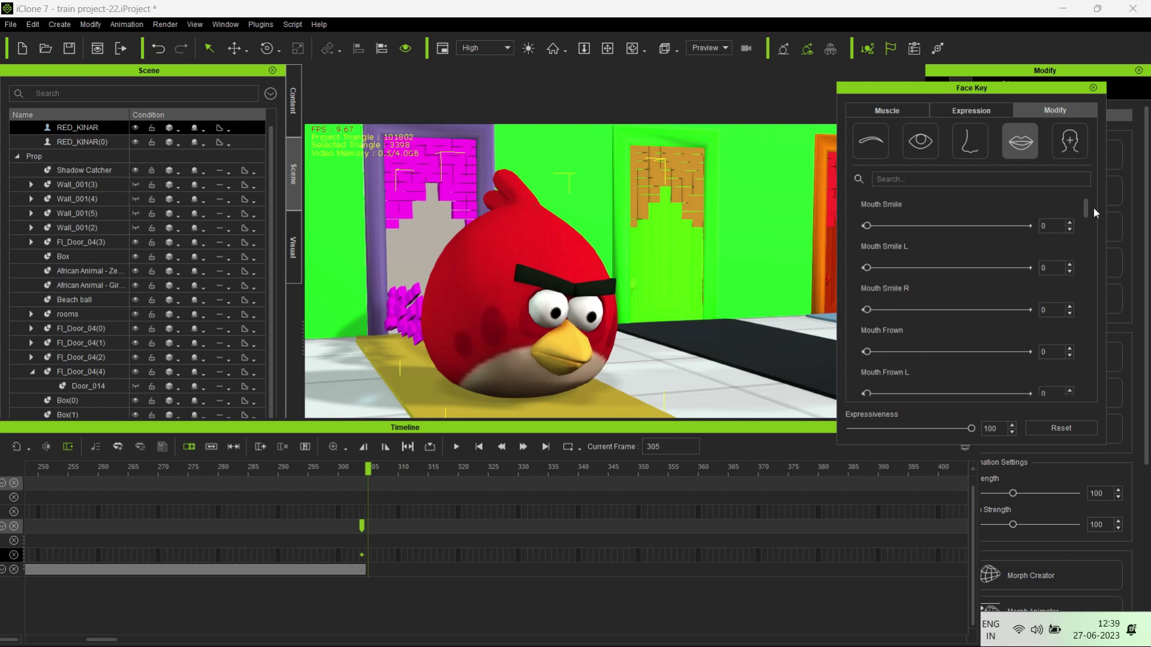
scroll(925, 336, down, 10)
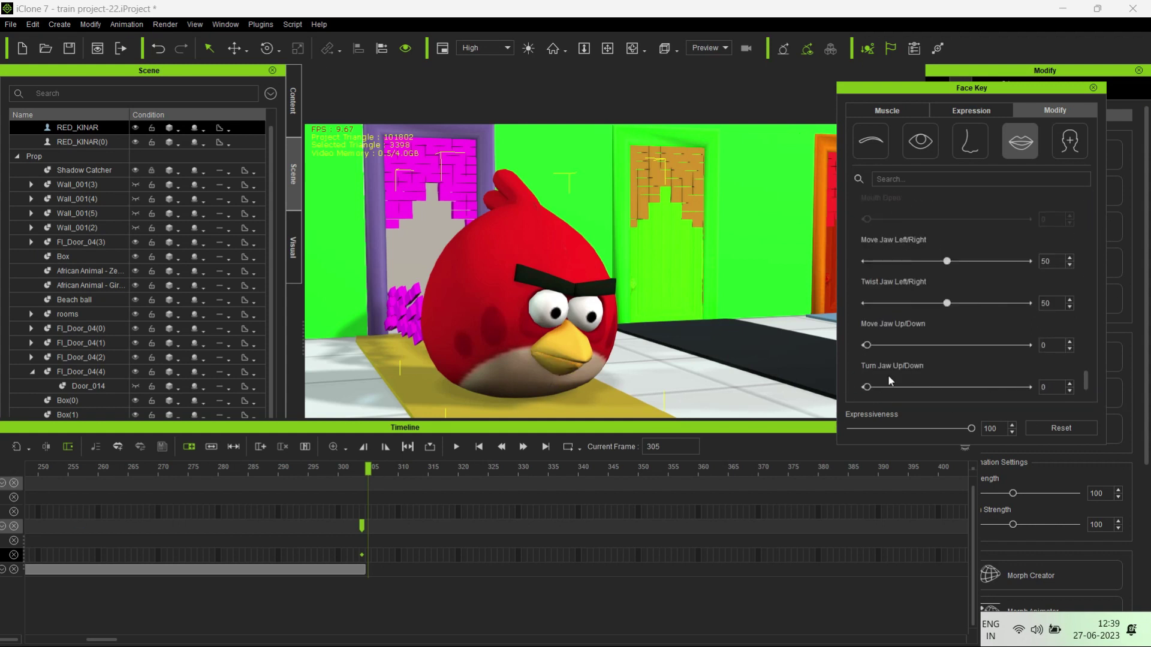
drag(368, 470, 742, 496)
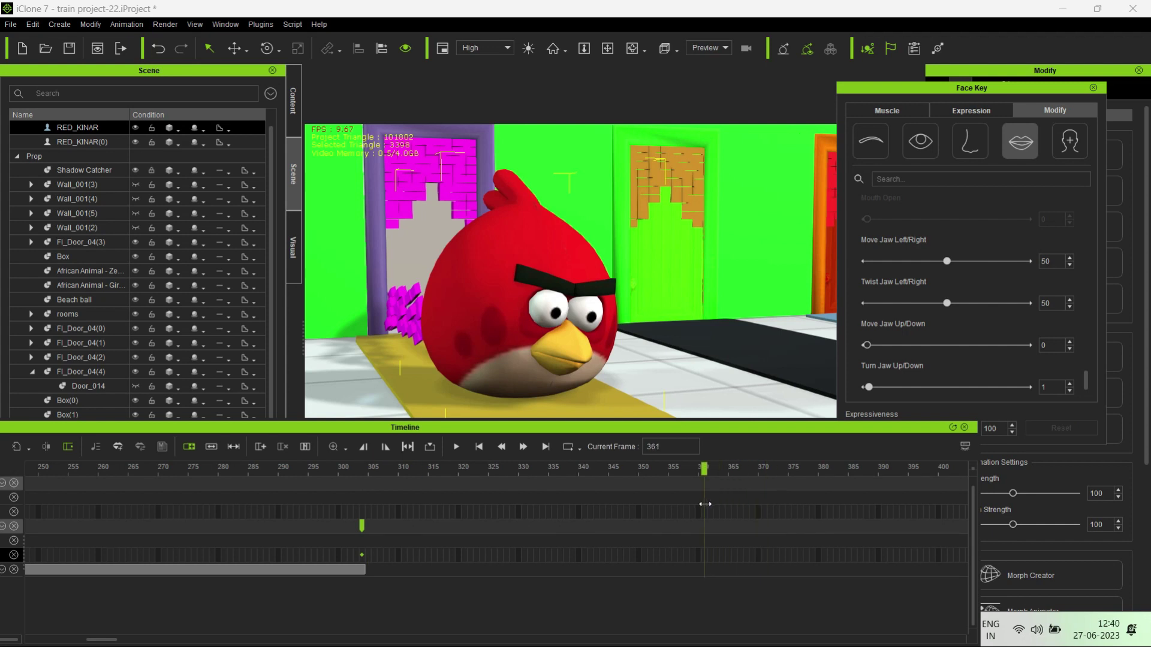
drag(869, 387, 1039, 408)
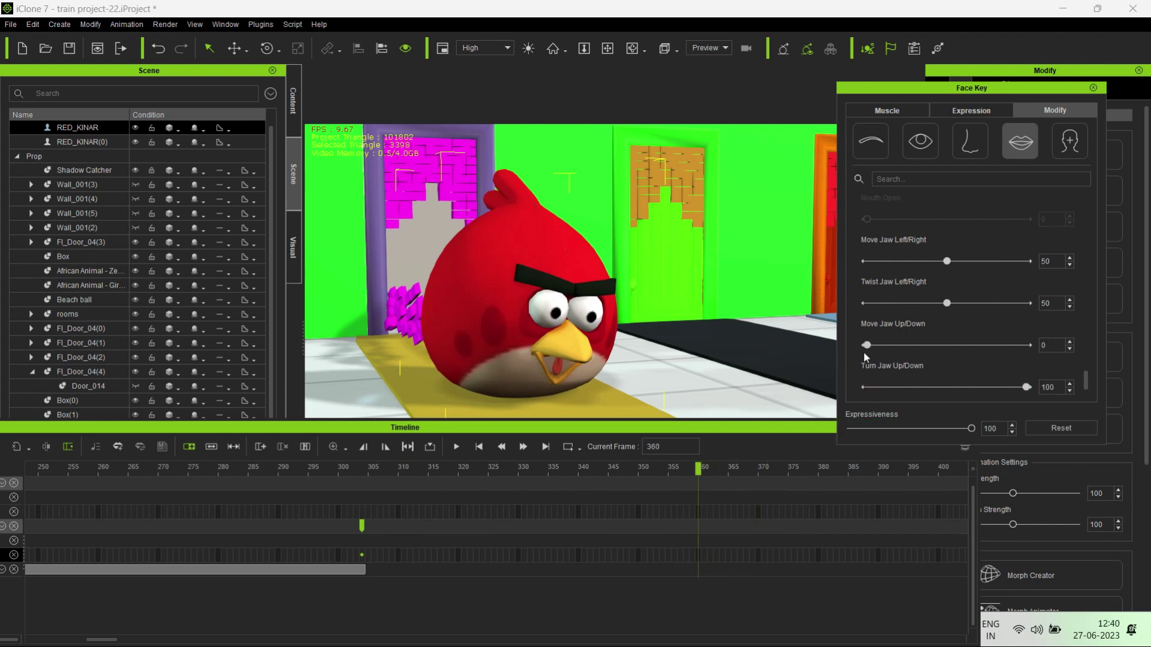
- Scrub through the jaw-opening frames to review them and close the Face Key editor
drag(697, 468, 386, 470)
drag(678, 507, 675, 508)
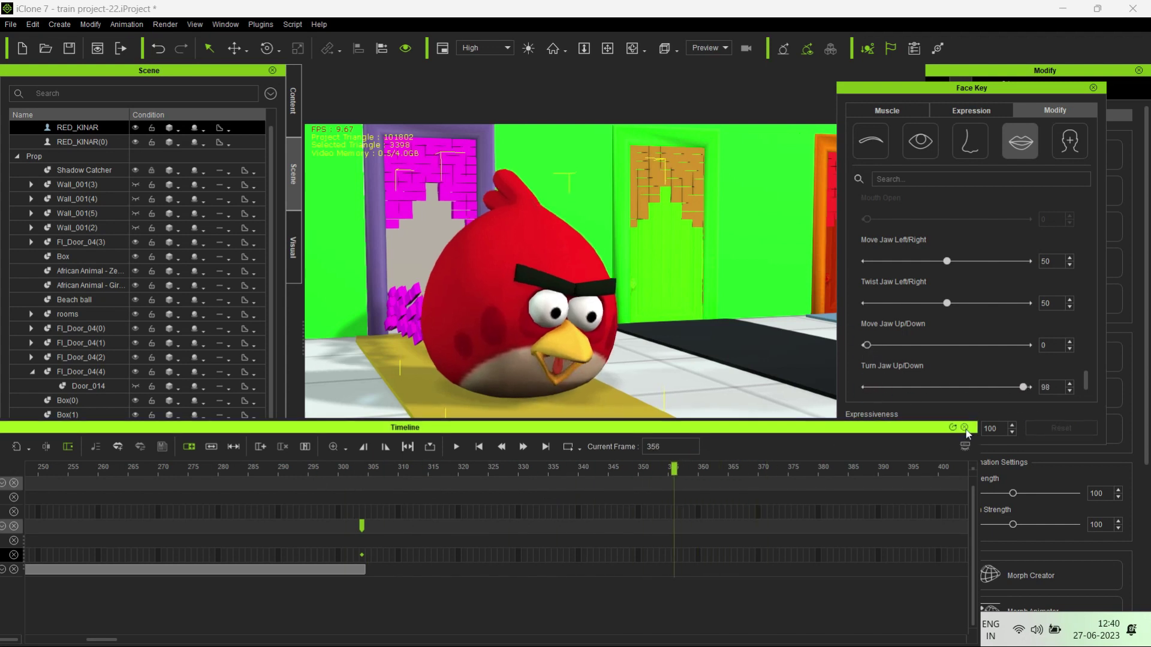
click(1093, 87)
- Expand the RED_KINAR Motion, Gesture and Motion Layer tracks in the timeline and look through them
drag(226, 427, 472, 117)
click(41, 314)
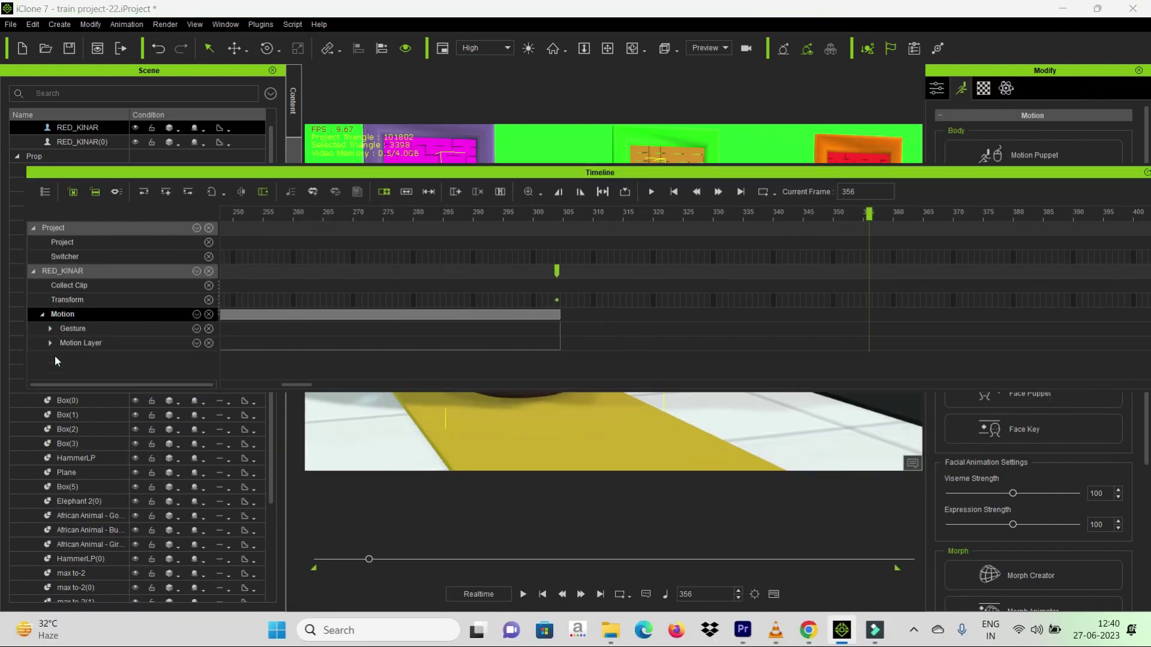
click(50, 343)
click(51, 328)
scroll(122, 349, down, 5)
scroll(122, 349, up, 3)
scroll(100, 268, up, 2)
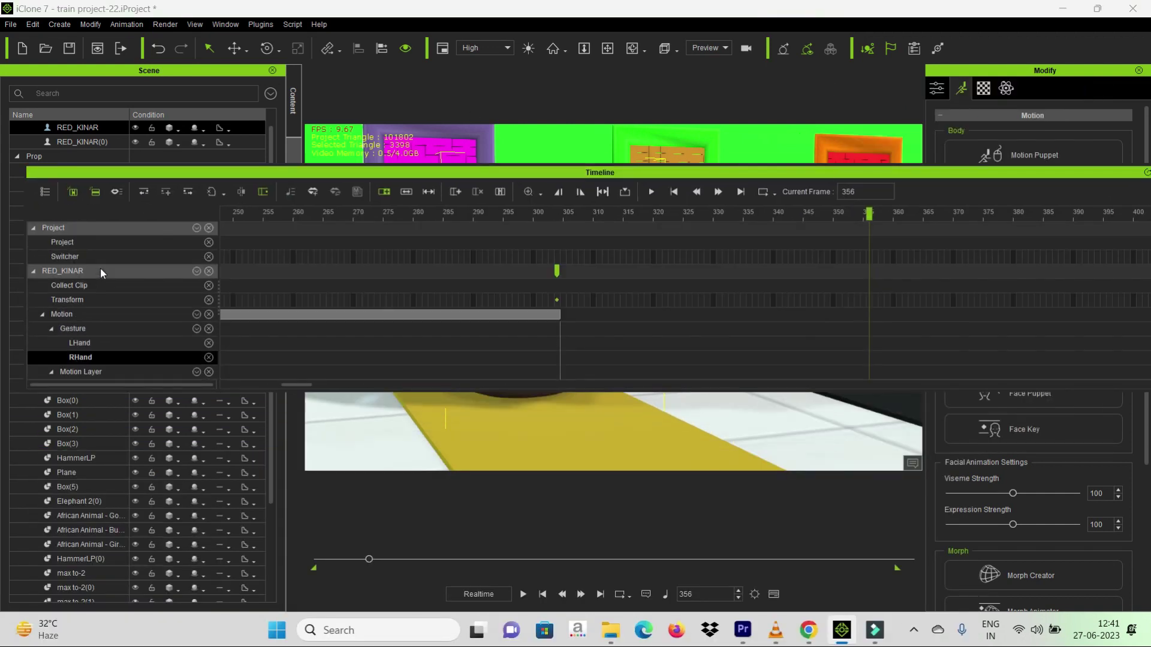
scroll(127, 306, down, 1)
- Show the Viseme track for RED_KINAR in the timeline and collapse the Motion track groups
click(196, 267)
scroll(140, 271, up, 1)
click(196, 247)
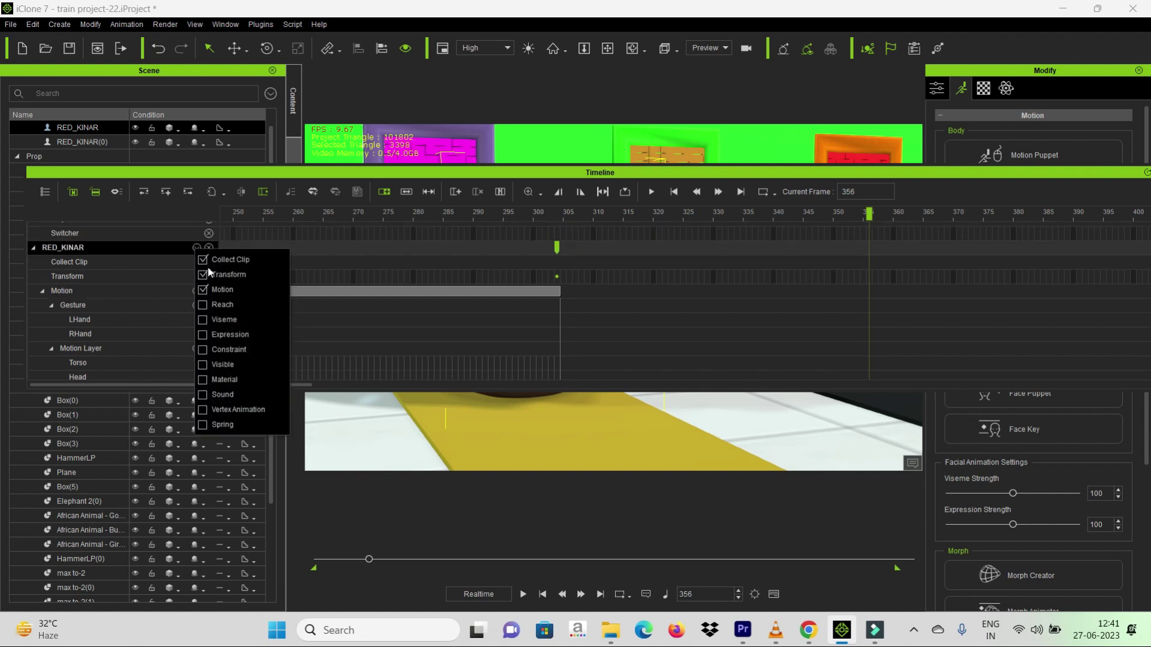
click(144, 348)
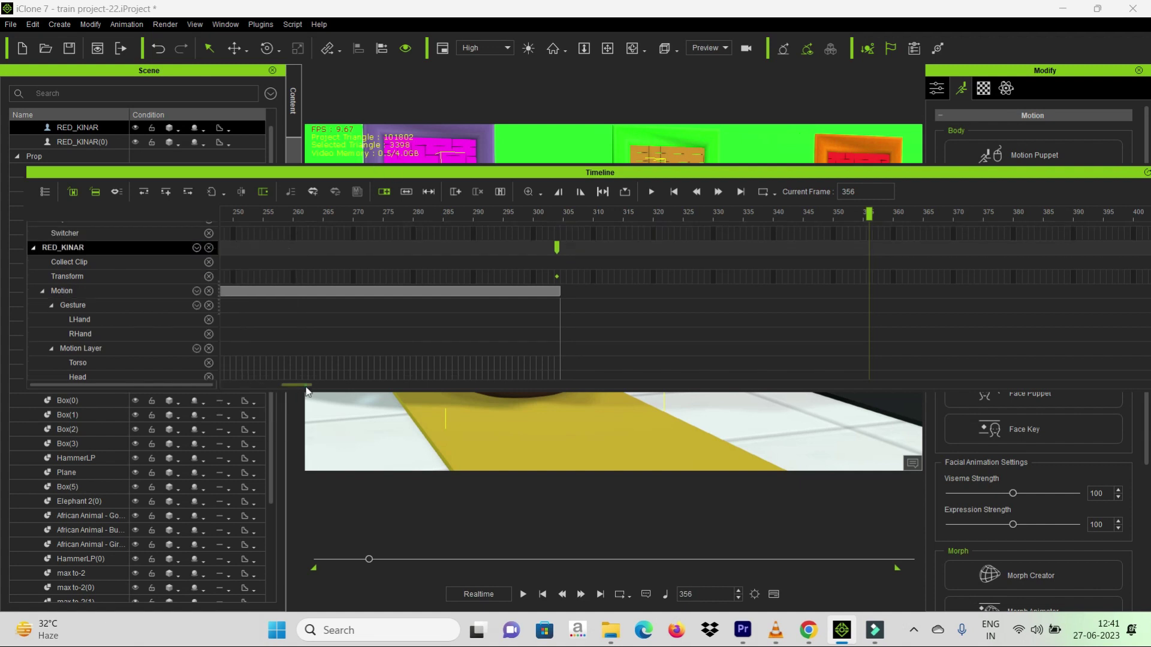
scroll(84, 366, down, 5)
click(41, 371)
scroll(43, 365, down, 1)
click(42, 345)
scroll(49, 329, up, 3)
click(52, 320)
click(42, 299)
- Set the current frame to 300 and close the timeline
drag(663, 214, 388, 252)
drag(590, 172, 555, 389)
drag(639, 432, 572, 479)
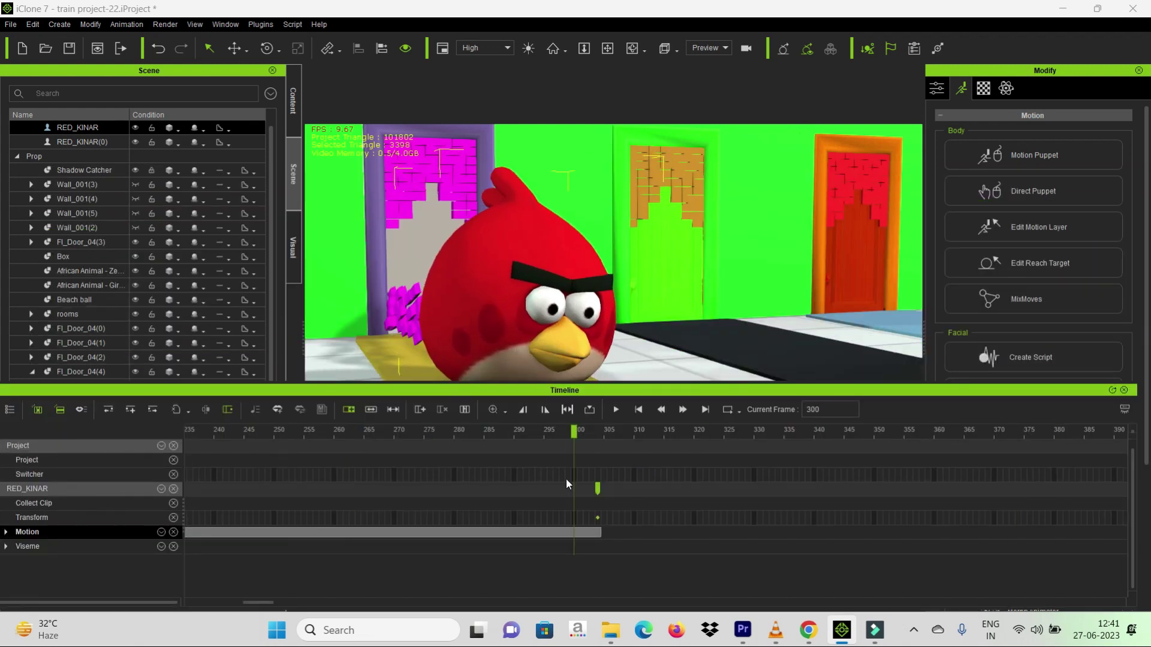
drag(514, 390, 527, 306)
key(F3)
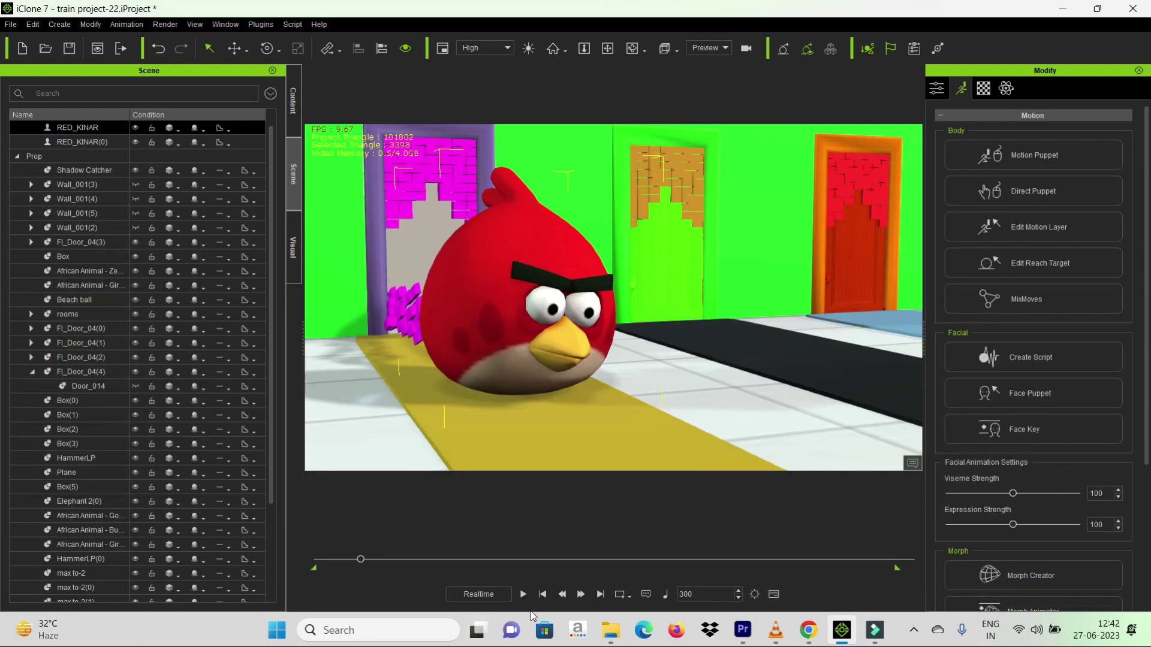
- Return to the first frame and examine the birds in the rooms behind the doors
click(542, 595)
scroll(505, 244, down, 5)
scroll(511, 264, up, 3)
click(570, 308)
right_drag(570, 308, 360, 312)
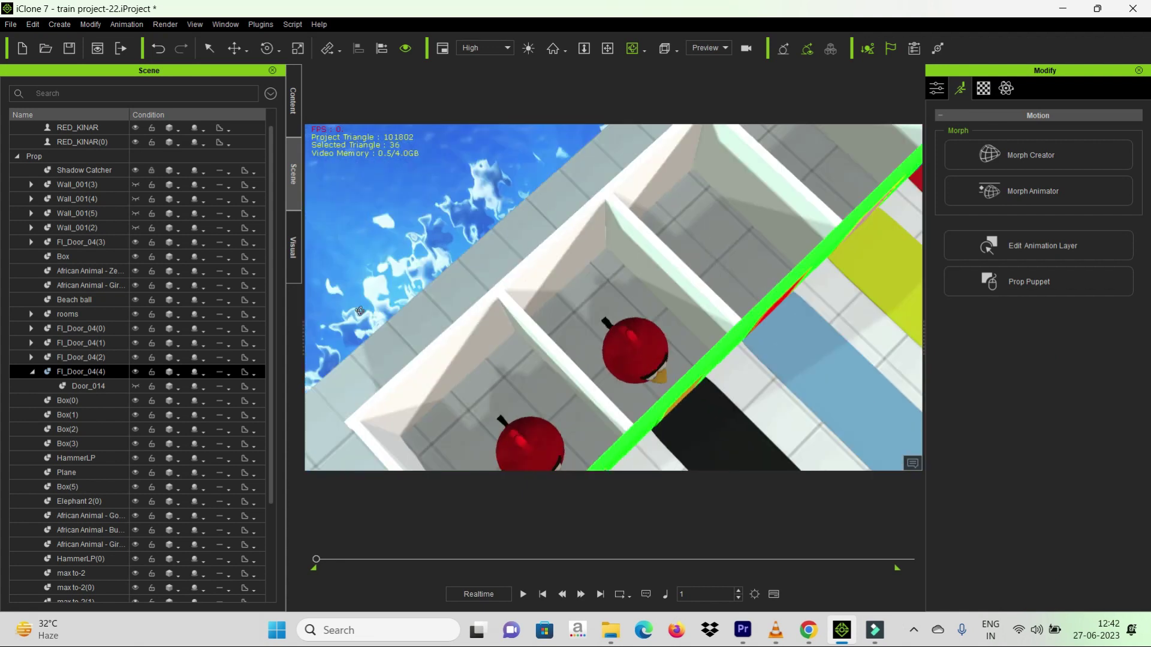
middle_drag(615, 427, 460, 375)
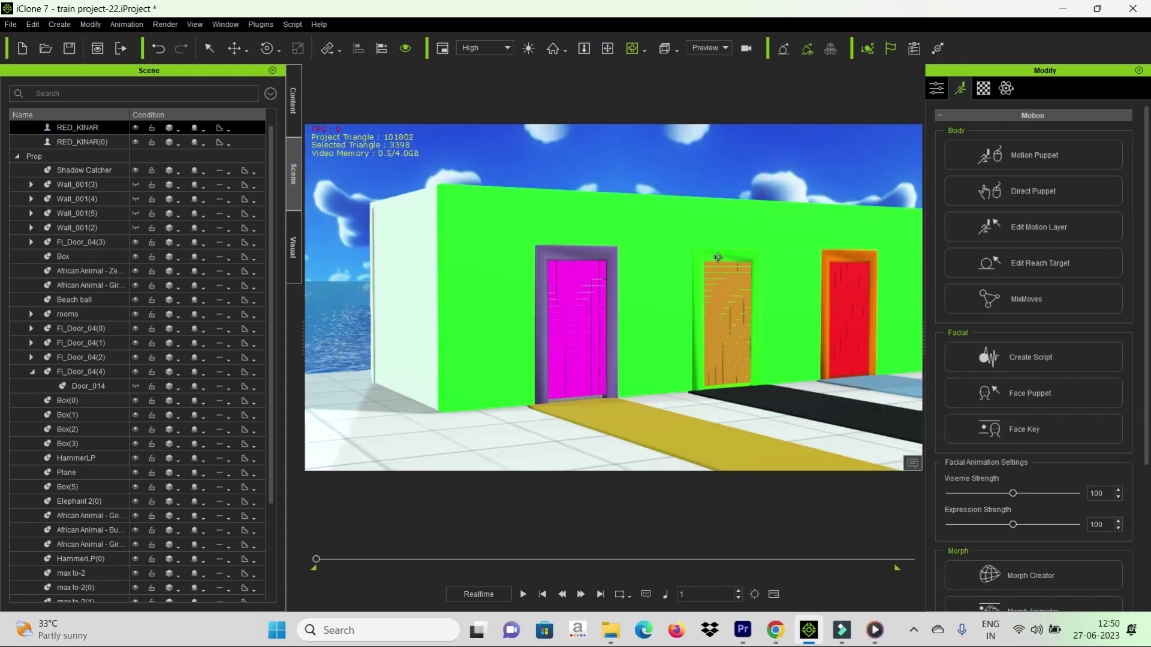
- Scrub through the bird's exit and mouth opening up to about frame 439 to review the animation
drag(316, 559, 321, 560)
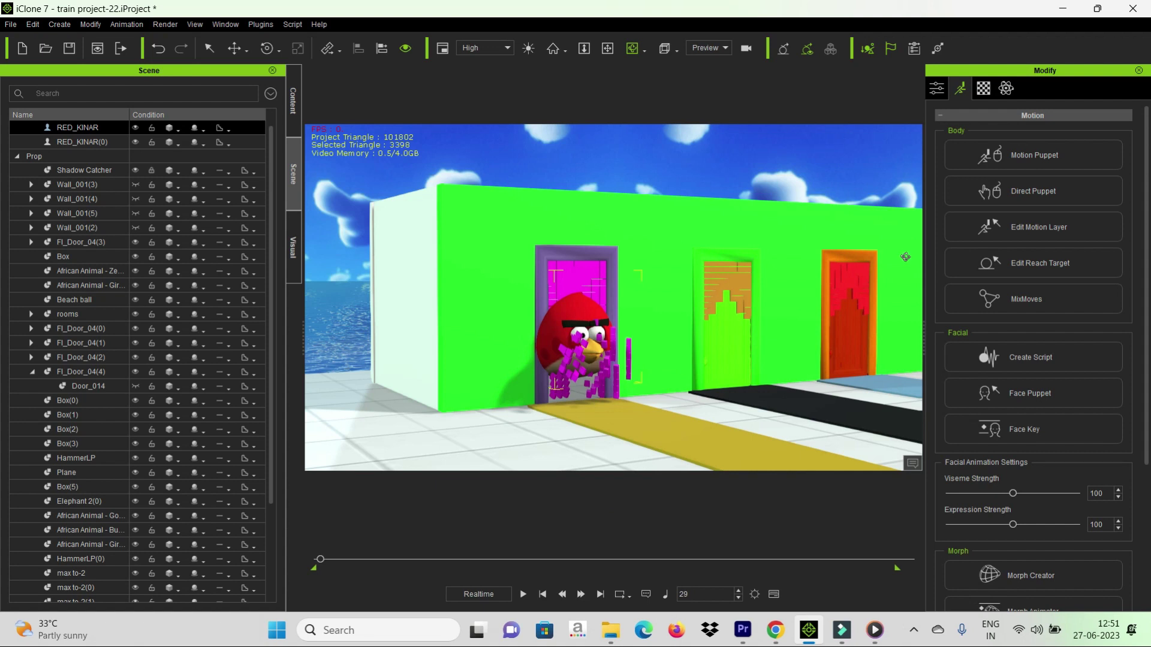
drag(320, 559, 378, 561)
drag(773, 403, 642, 437)
scroll(641, 417, up, 2)
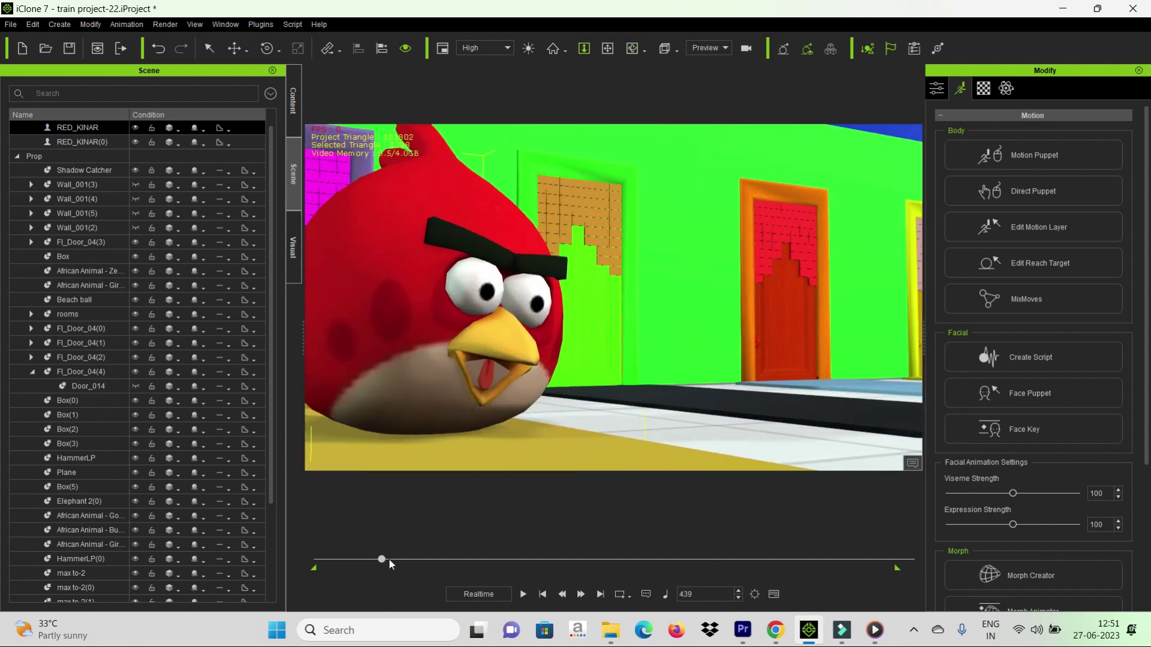
mouse_move(389, 563)
mouse_down()
mouse_move(363, 566)
mouse_move(374, 579)
mouse_up()
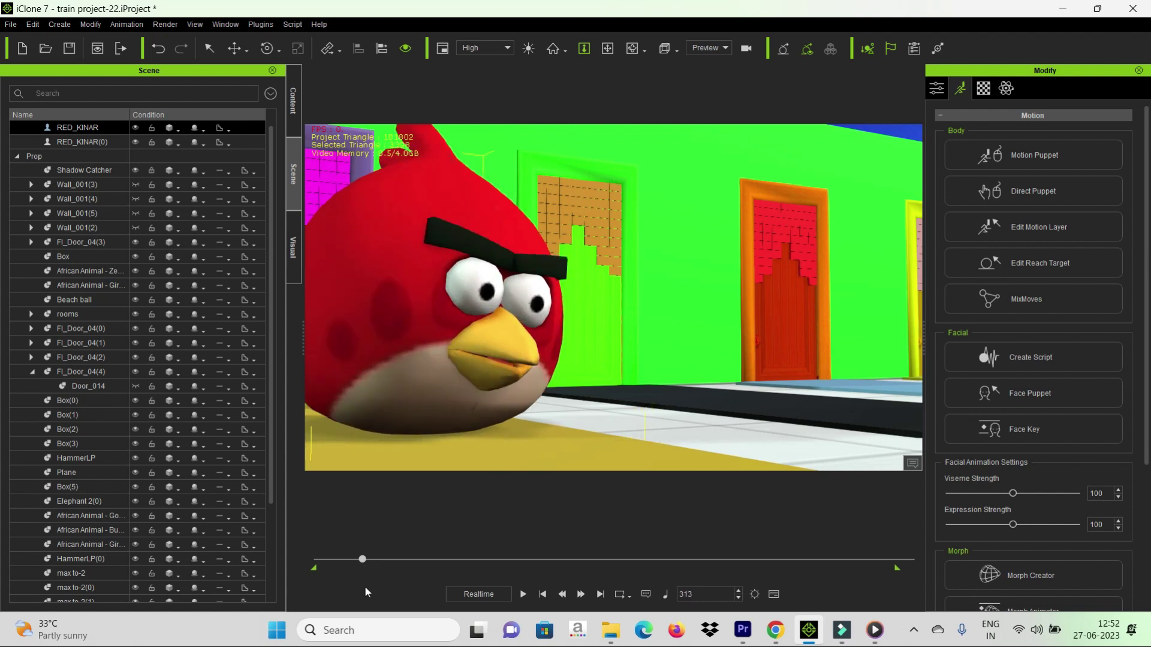
- Switch to File Explorer, look through the D: drive and the Desktop folder, and return to iClone
click(611, 630)
click(698, 566)
click(16, 85)
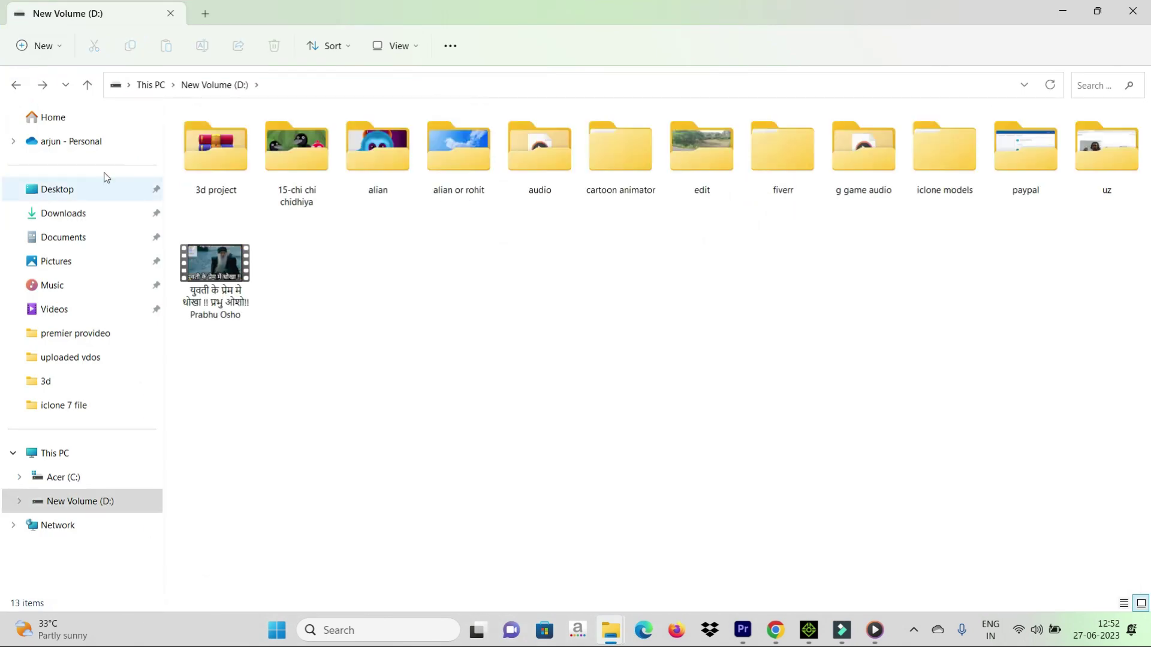
click(63, 190)
click(1063, 10)
- Add the buffalo model "Prop" from the custom prop library in front of the bird at frame 293 and select it
click(293, 106)
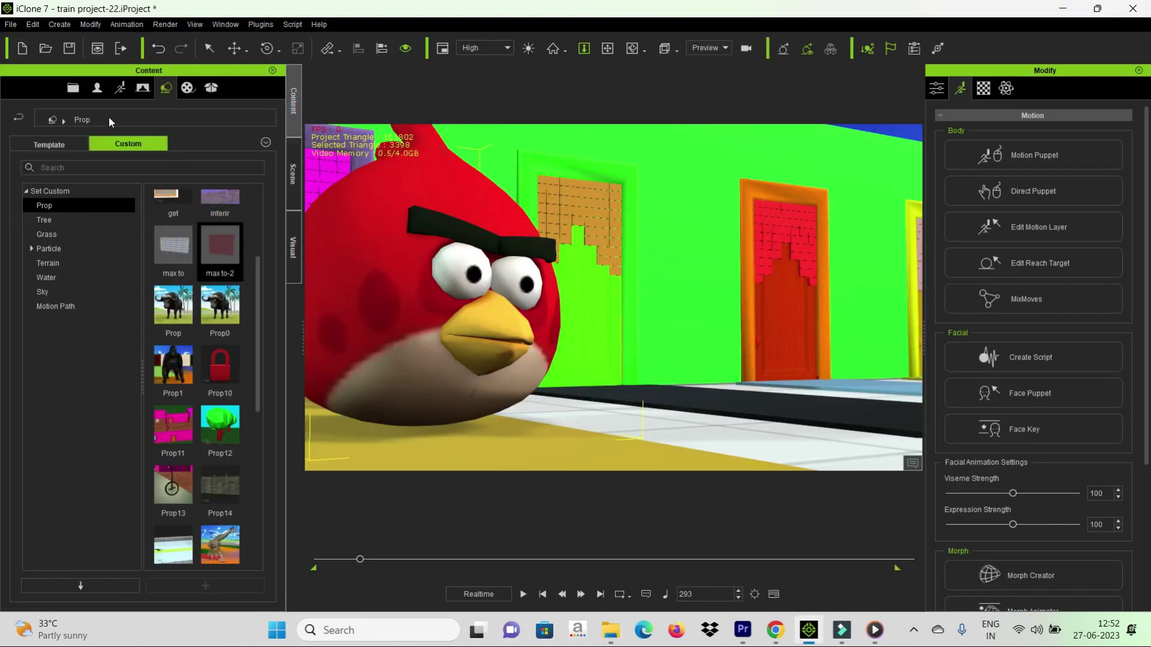
drag(260, 300, 272, 218)
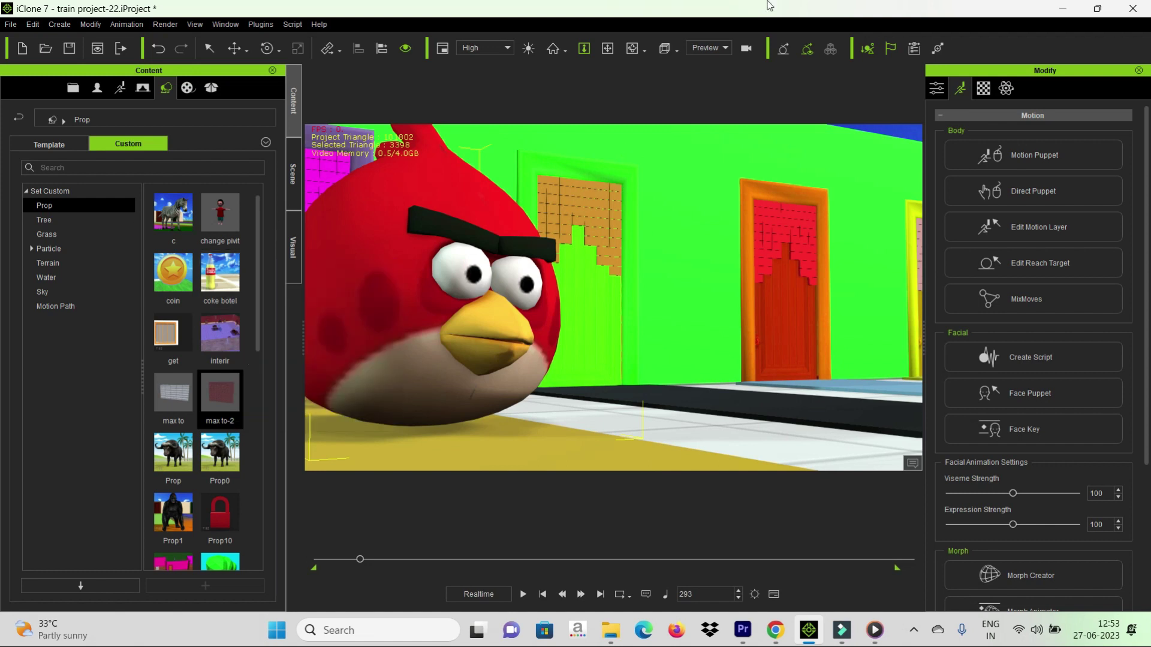
scroll(462, 297, down, 2)
mouse_move(171, 206)
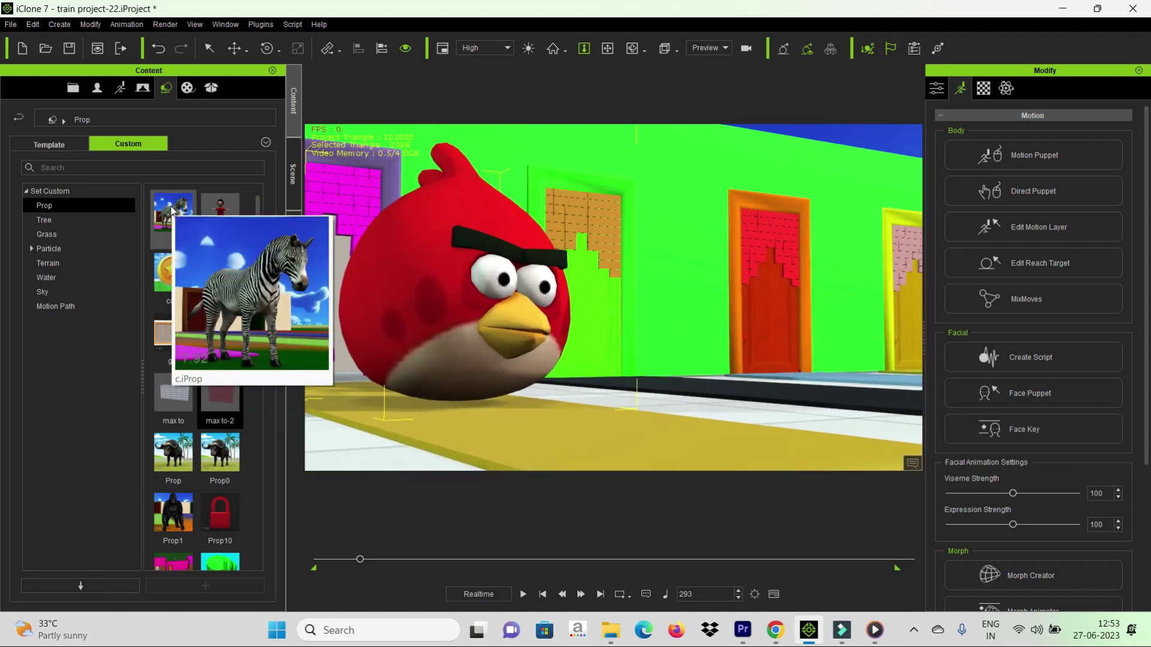
scroll(257, 358, down, 3)
drag(173, 298, 469, 335)
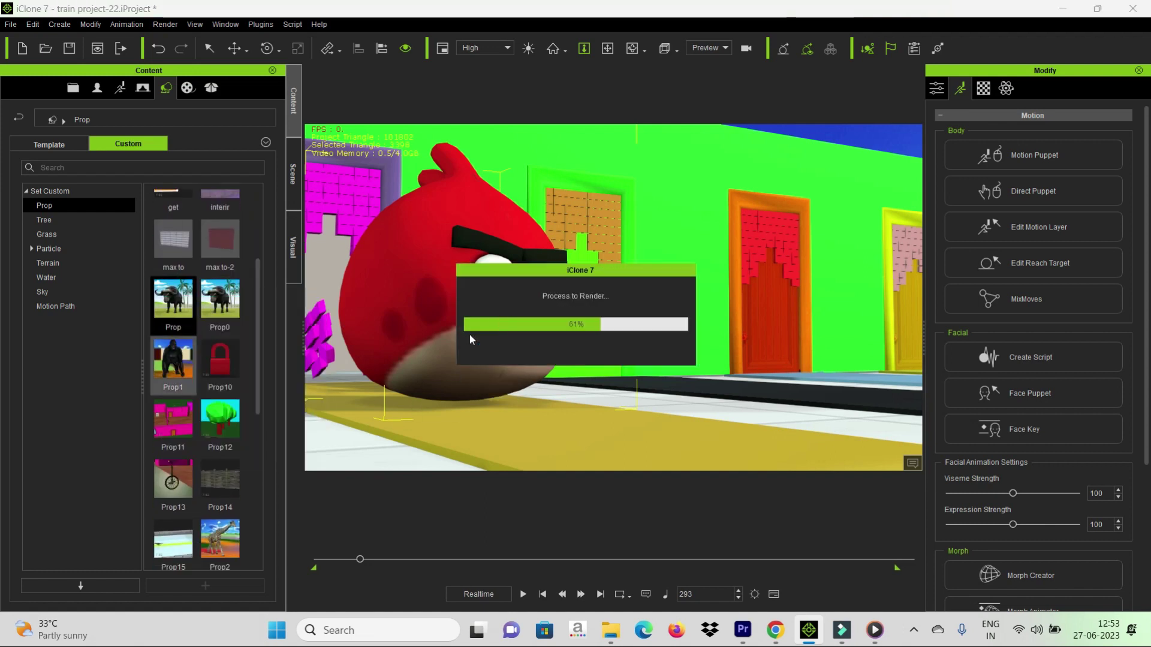
click(383, 48)
click(539, 356)
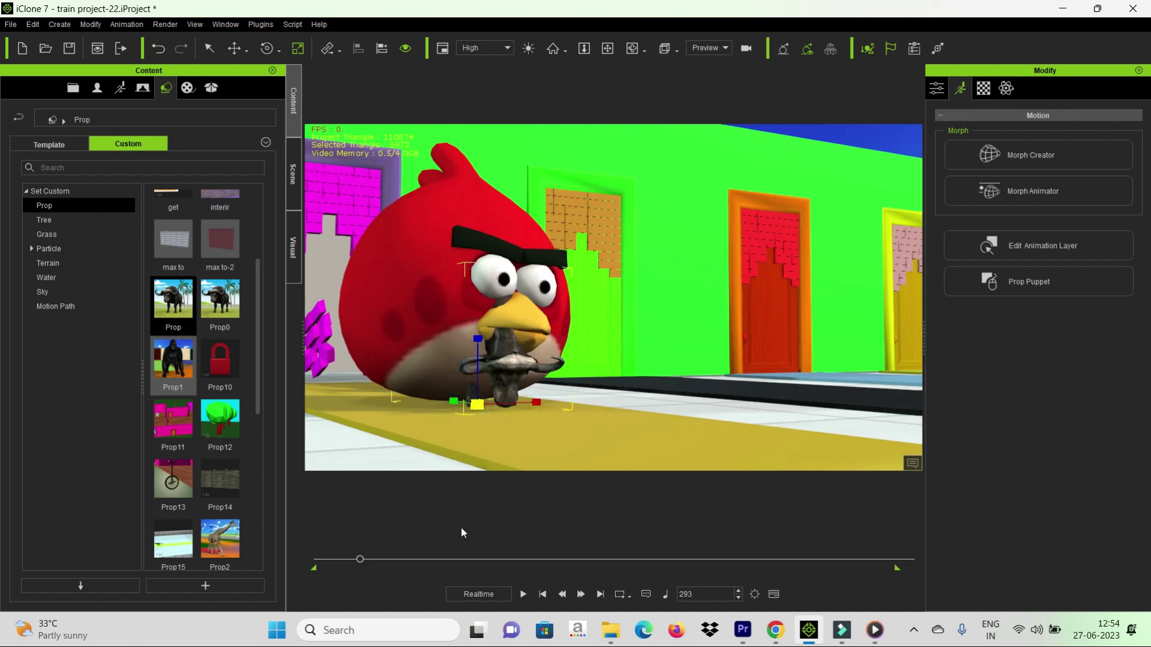
- Raise the buffalo into the bird's beak at frame 293 and advance to about frame 350 in the open timeline
drag(361, 559, 380, 569)
key(F3)
click(525, 493)
drag(367, 512, 615, 492)
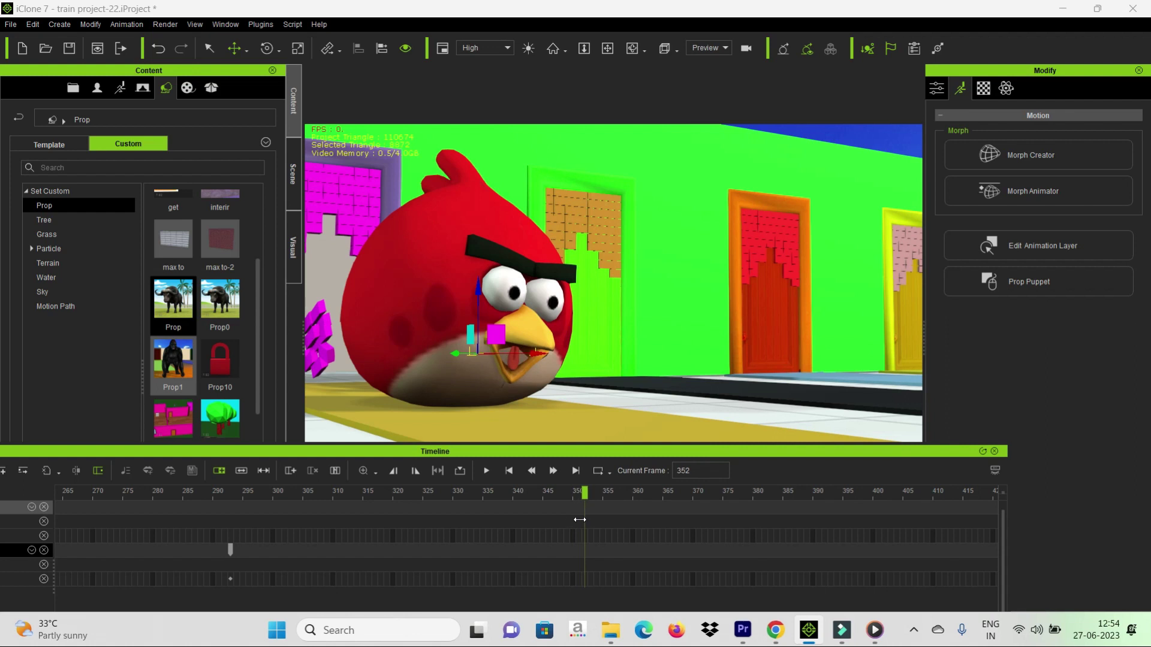
- Key the buffalo's visibility at the first frame and again at frame 350
click(293, 180)
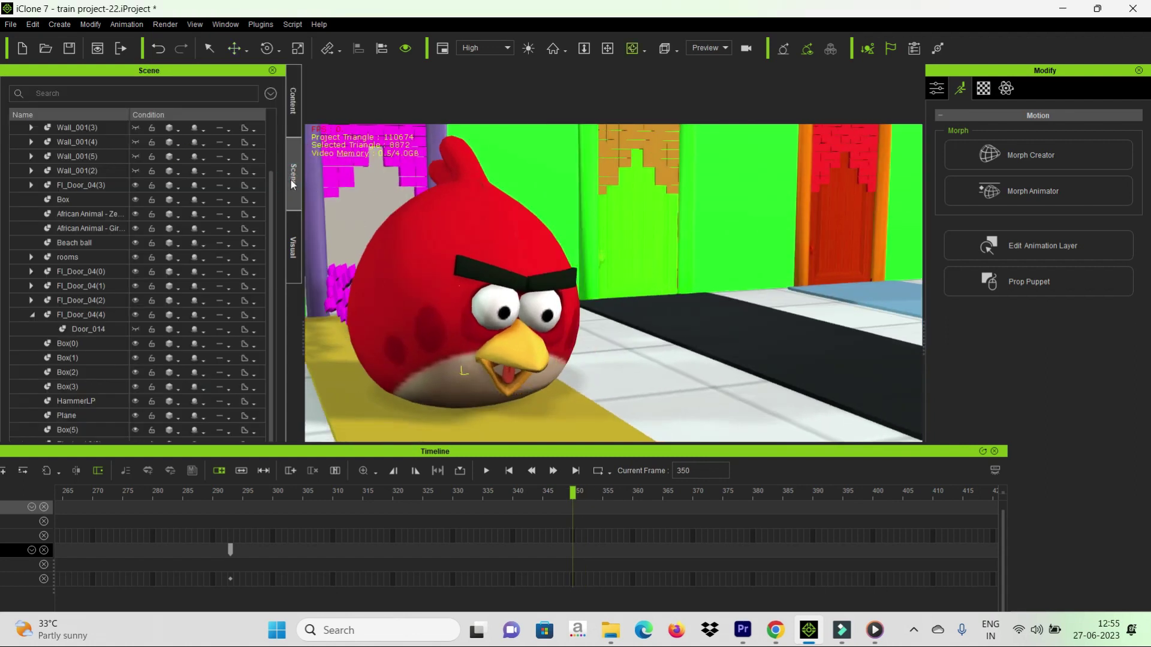
click(530, 480)
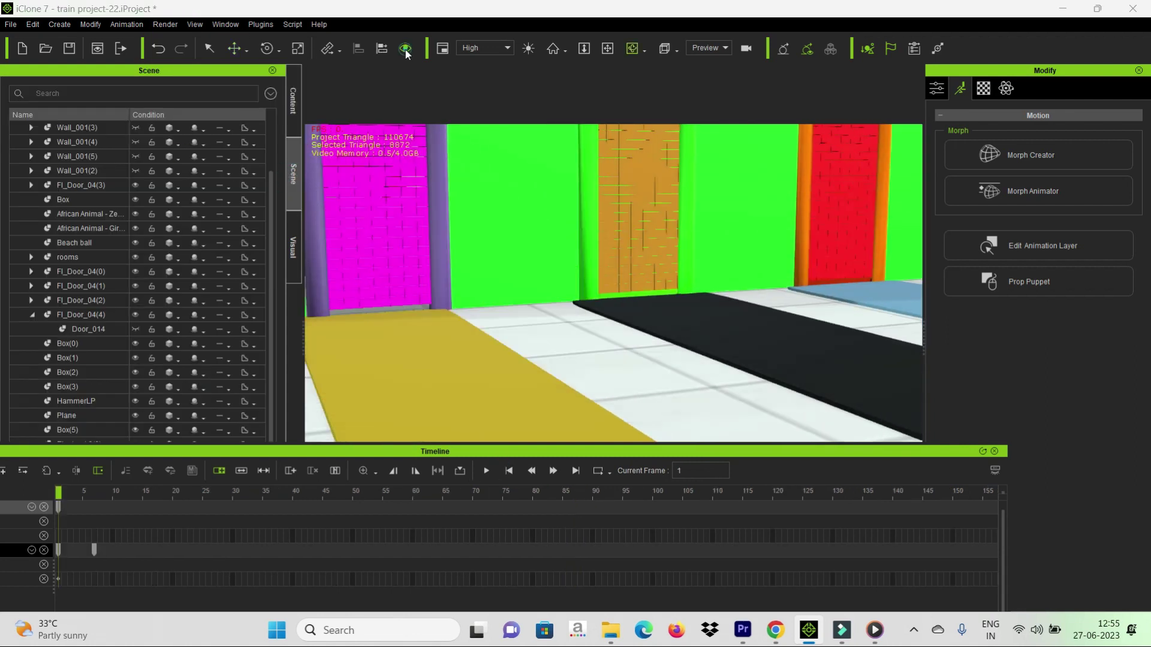
click(392, 472)
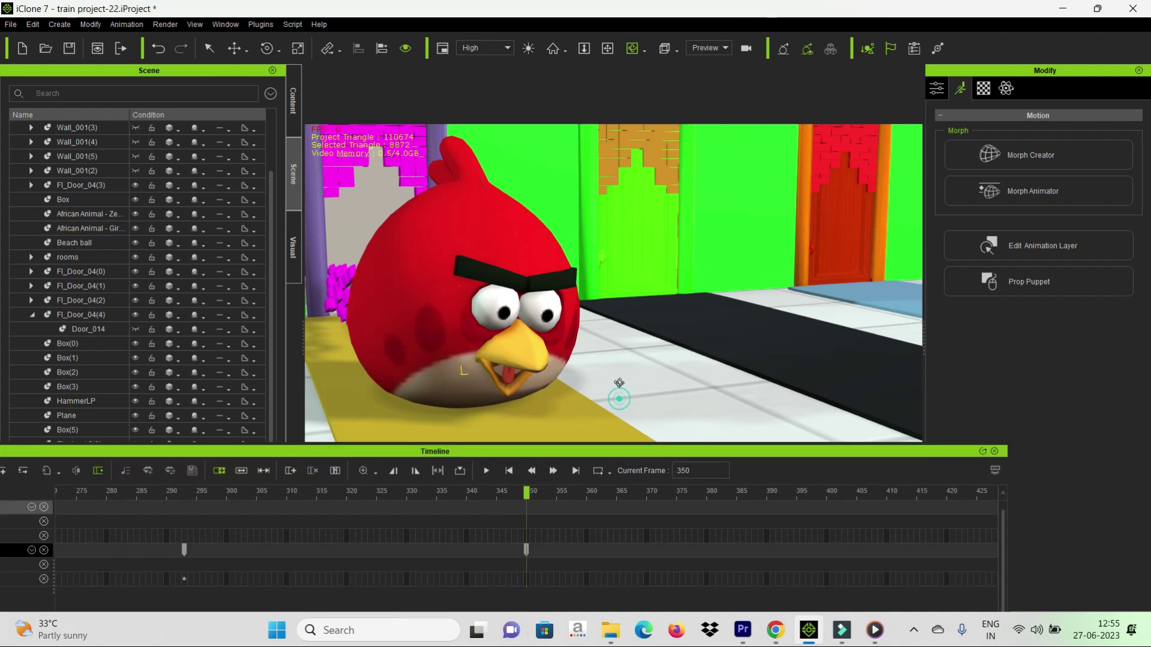
- Position the buffalo inside the bird's open mouth at frame 350, adjusting it from the front and the side
drag(619, 399, 705, 482)
drag(526, 495, 520, 496)
key(w)
drag(441, 350, 477, 360)
scroll(642, 384, up, 3)
middle_drag(645, 385, 710, 294)
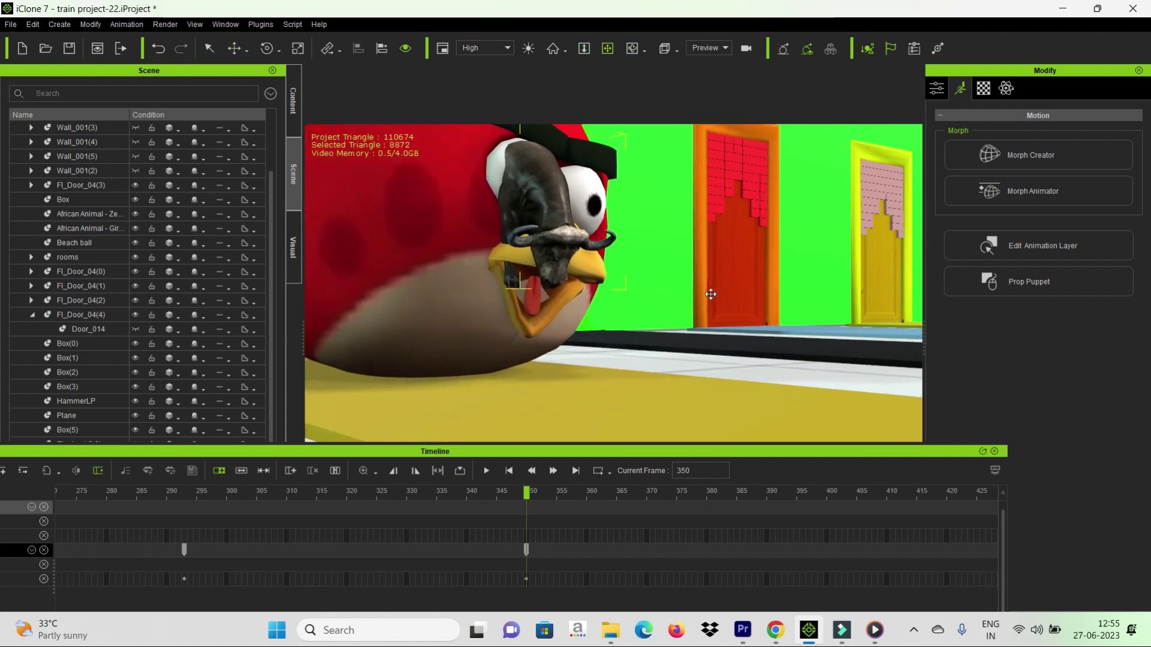
scroll(707, 259, down, 3)
scroll(602, 268, up, 1)
right_drag(443, 309, 525, 335)
drag(542, 292, 506, 272)
right_drag(667, 295, 589, 302)
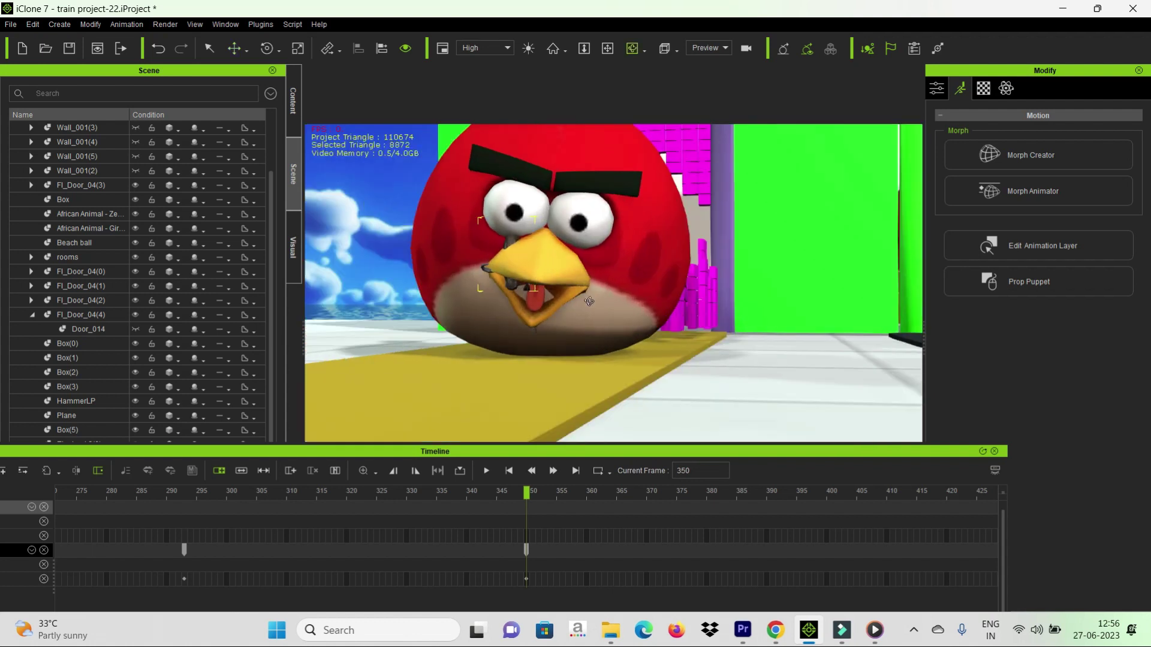
drag(597, 294, 620, 294)
- Nudge the buffalo deeper into the bird's mouth and remove its object animation
click(262, 298)
right_drag(432, 323, 526, 384)
click(660, 273)
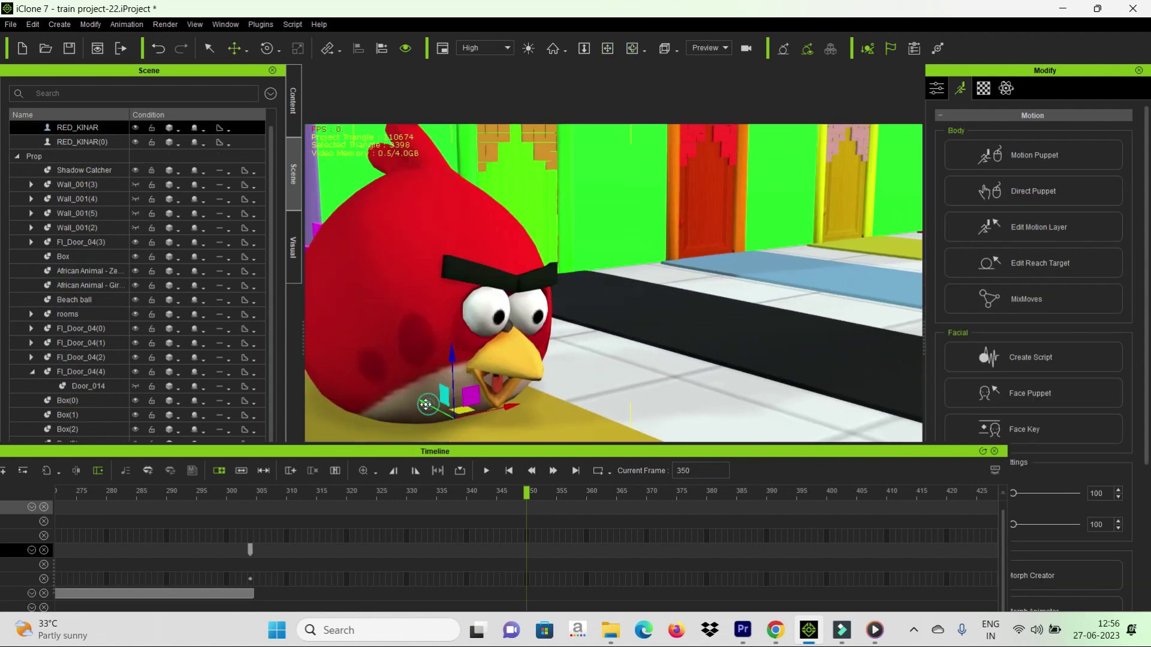
click(468, 319)
scroll(211, 308, up, 2)
drag(466, 363, 460, 361)
right_click(503, 336)
click(568, 553)
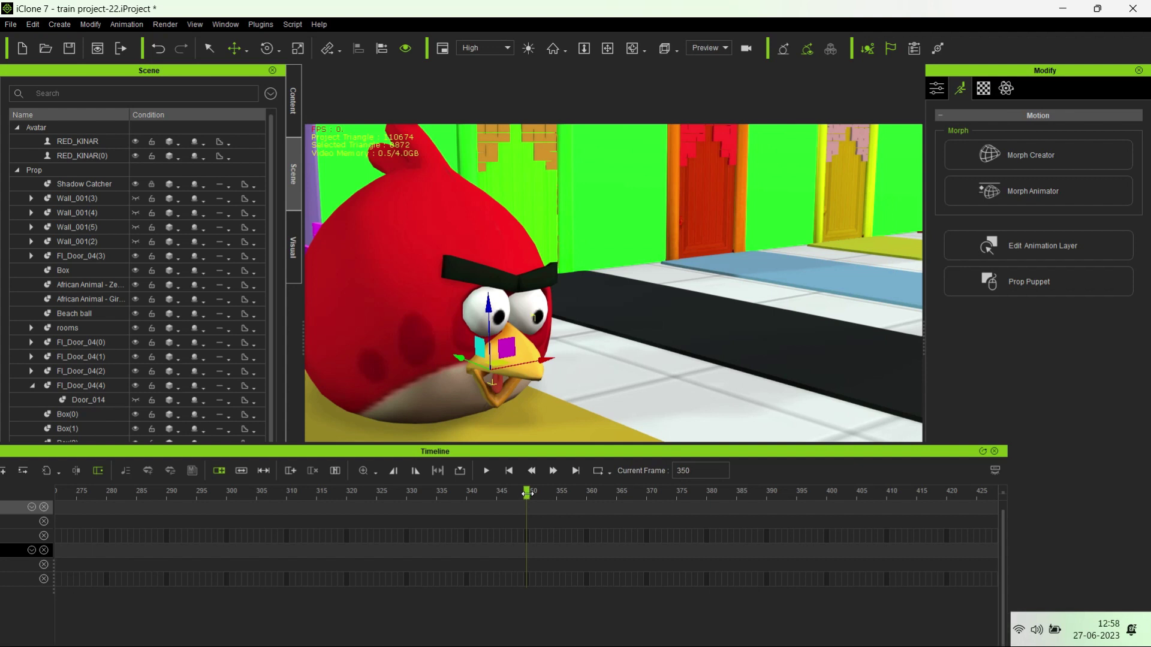
- Set the current frame to 350 and key the buffalo's visibility there
drag(628, 458, 759, 459)
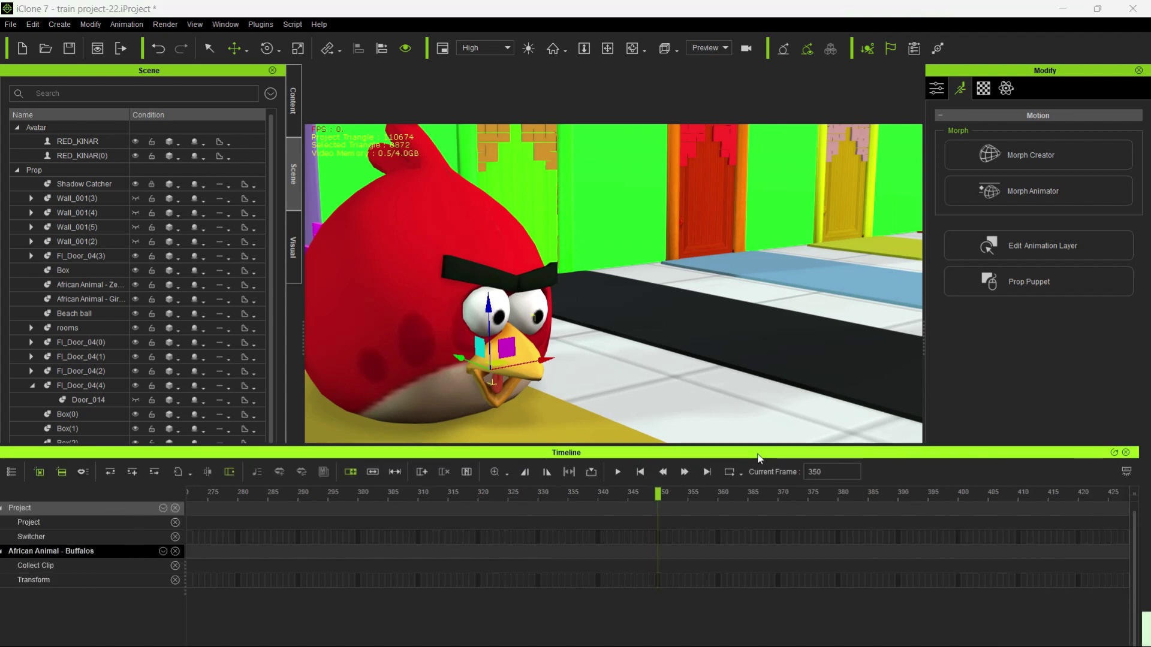
drag(656, 496, 706, 524)
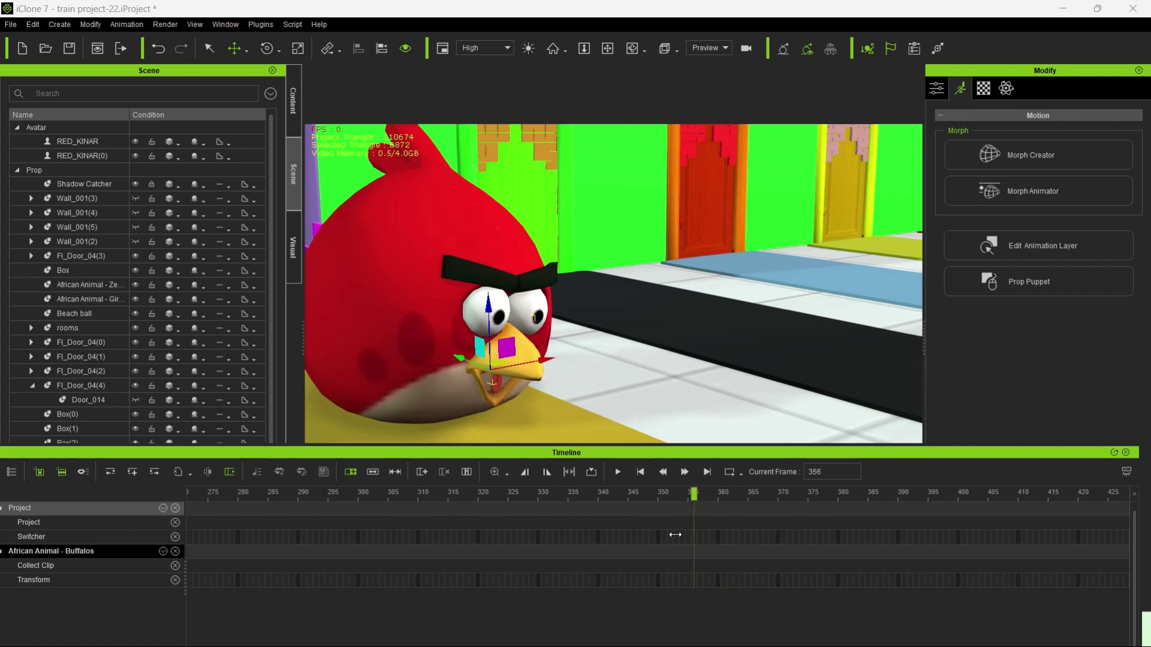
right_drag(533, 400, 635, 348)
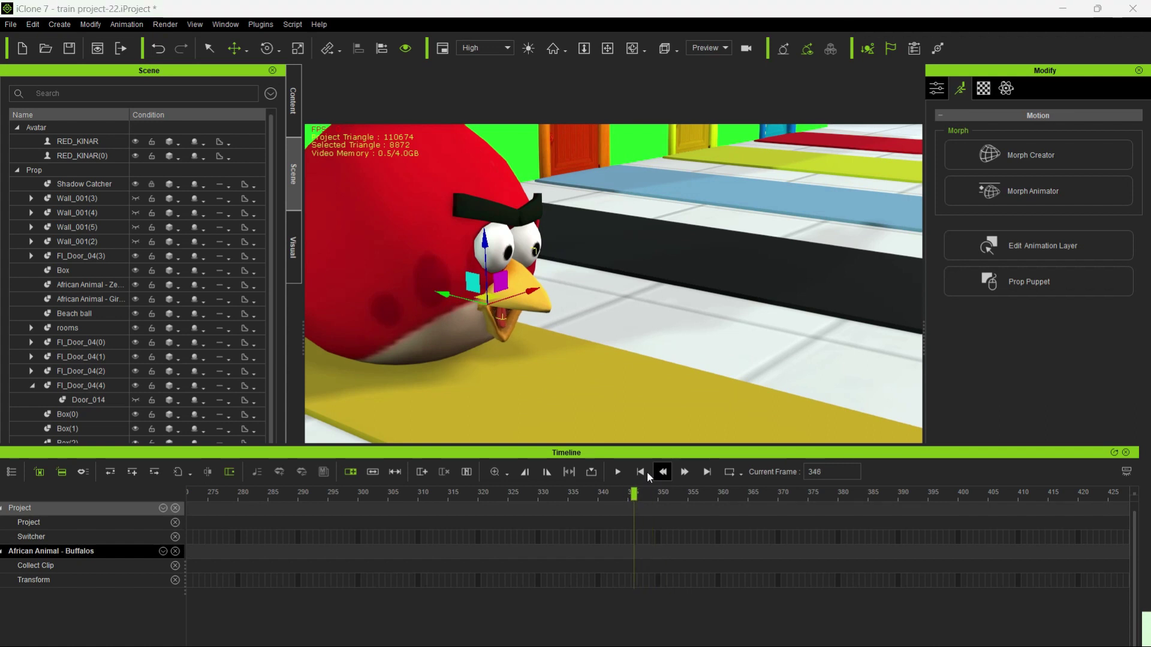
click(662, 471)
text(350)
key(Return)
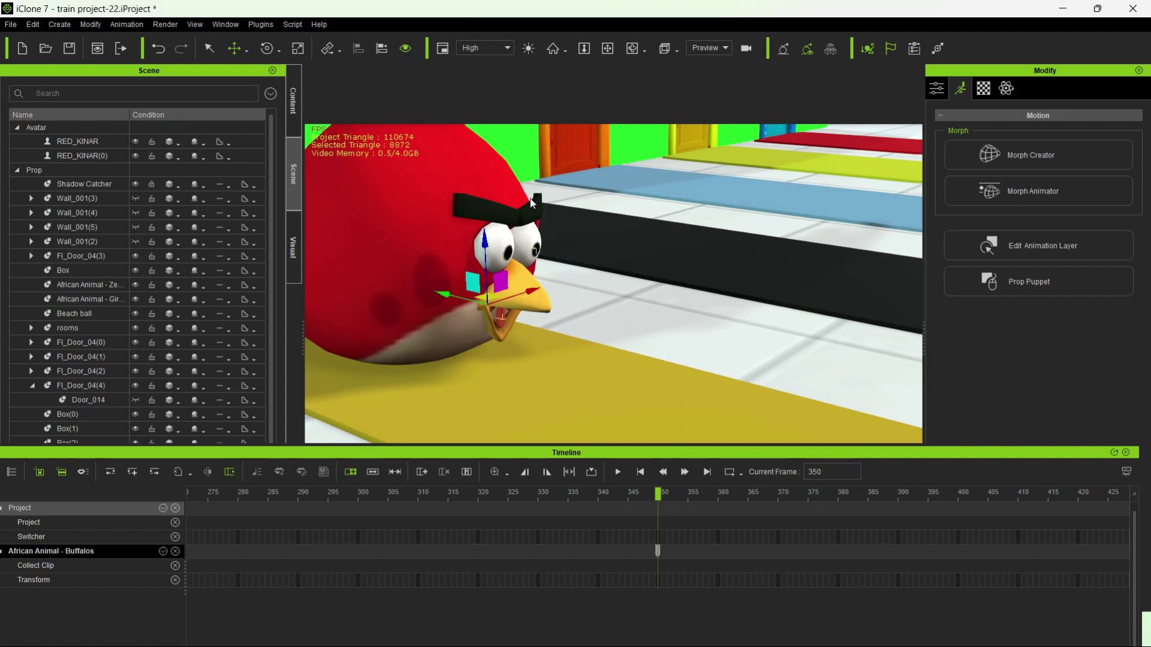
- At frame 410, move the buffalo out of the bird's mouth onto the yellow path in front of it
scroll(550, 235, up, 3)
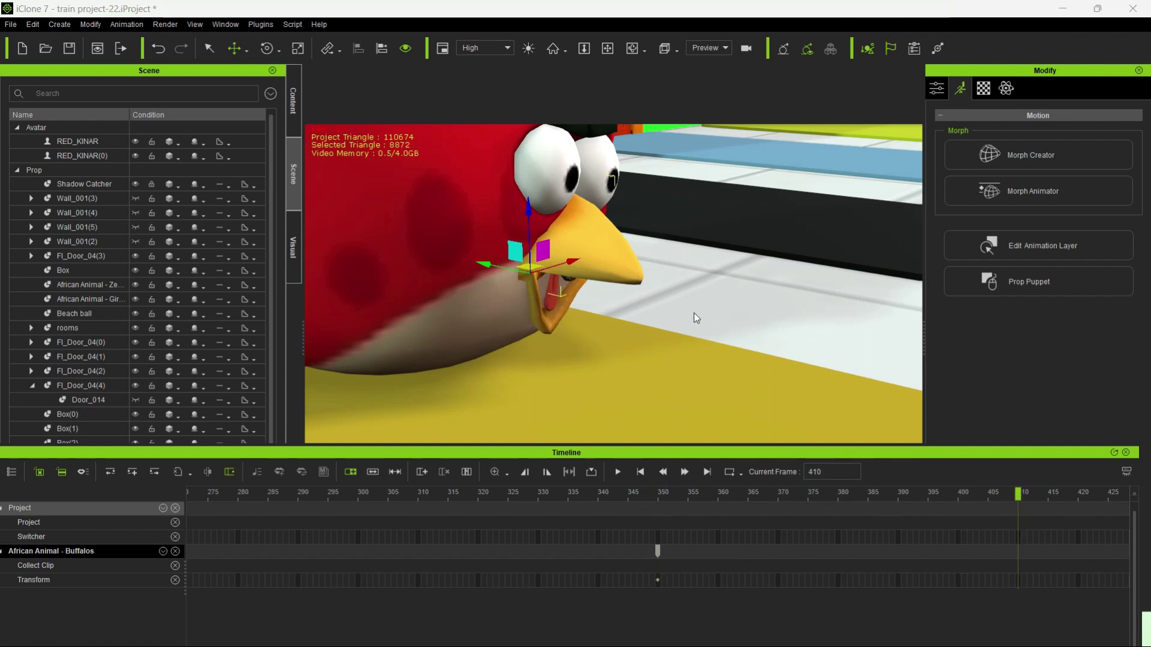
drag(542, 246, 608, 354)
right_drag(615, 344, 619, 336)
drag(585, 367, 730, 403)
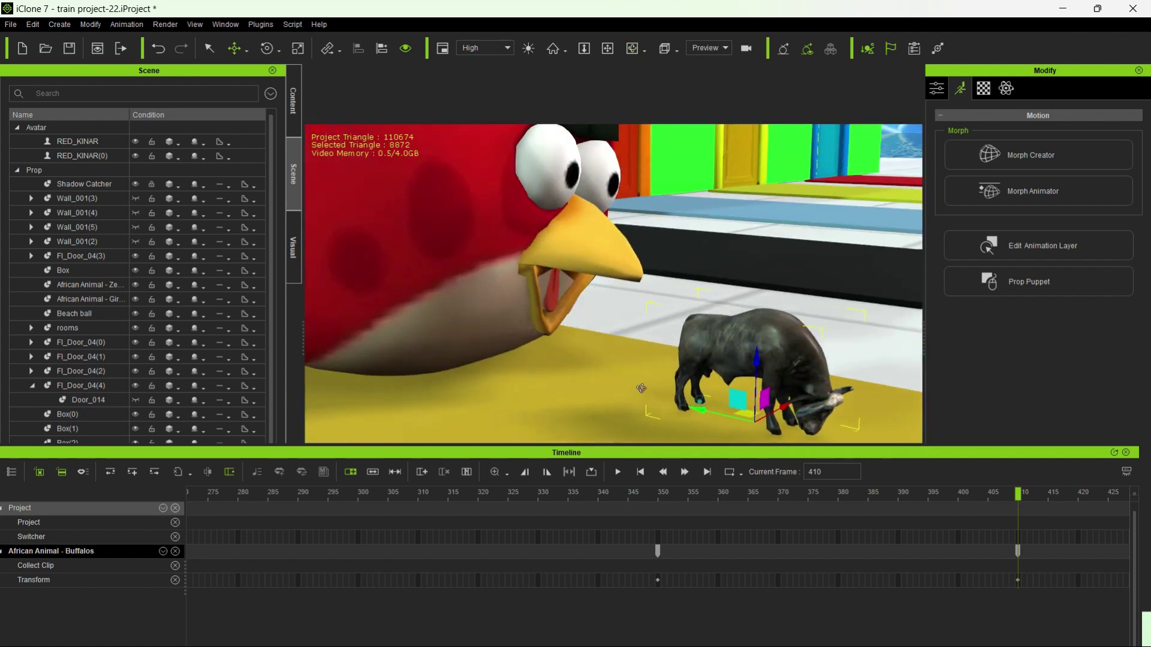
scroll(495, 336, down, 10)
scroll(632, 383, up, 3)
right_drag(496, 336, 571, 348)
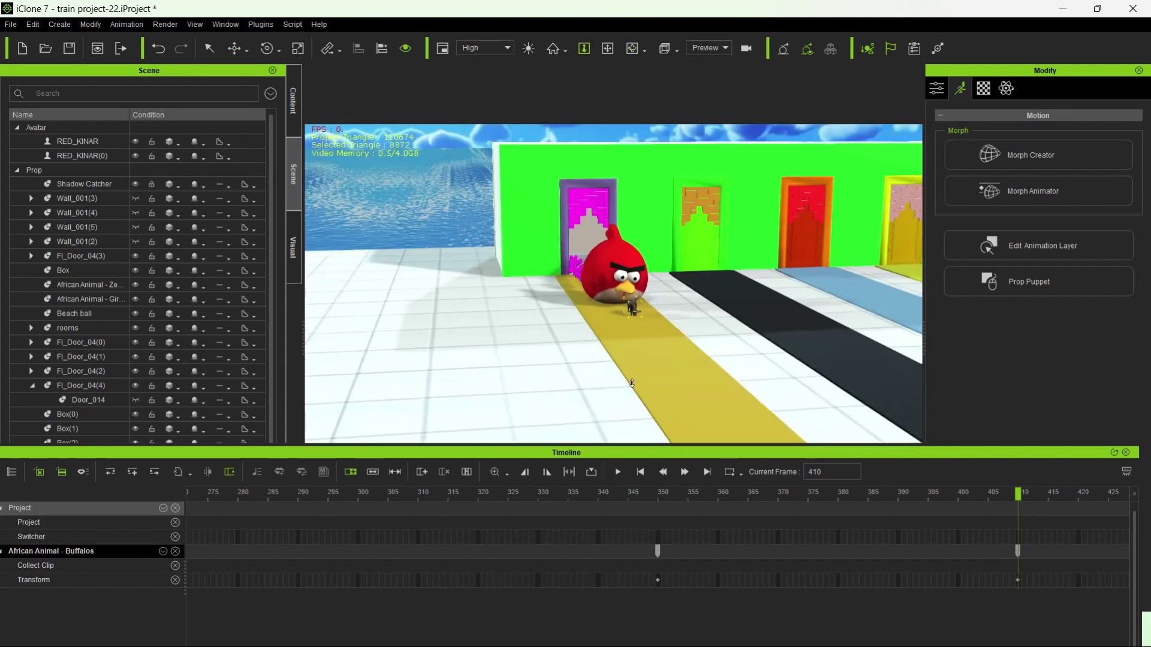
scroll(632, 384, up, 5)
right_drag(374, 353, 719, 324)
scroll(482, 275, down, 4)
- At frame 382, lower the buffalo in front of the bird's beak to adjust its path between the two positions
drag(1008, 495, 753, 502)
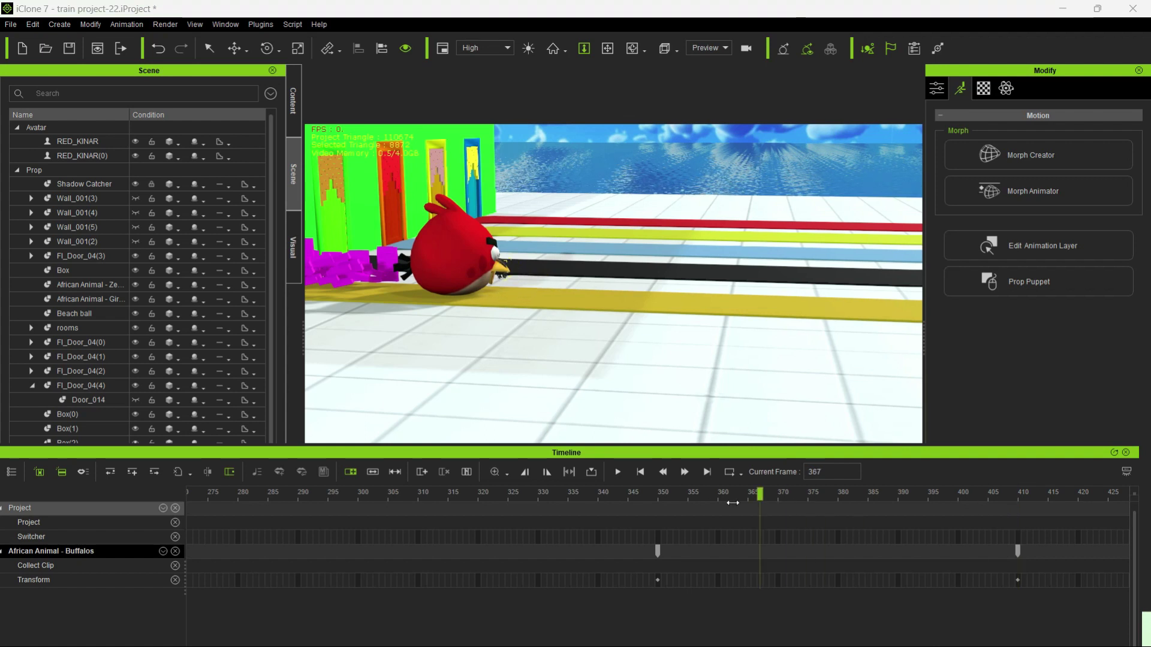
scroll(676, 321, up, 2)
right_drag(659, 308, 494, 341)
scroll(494, 342, up, 4)
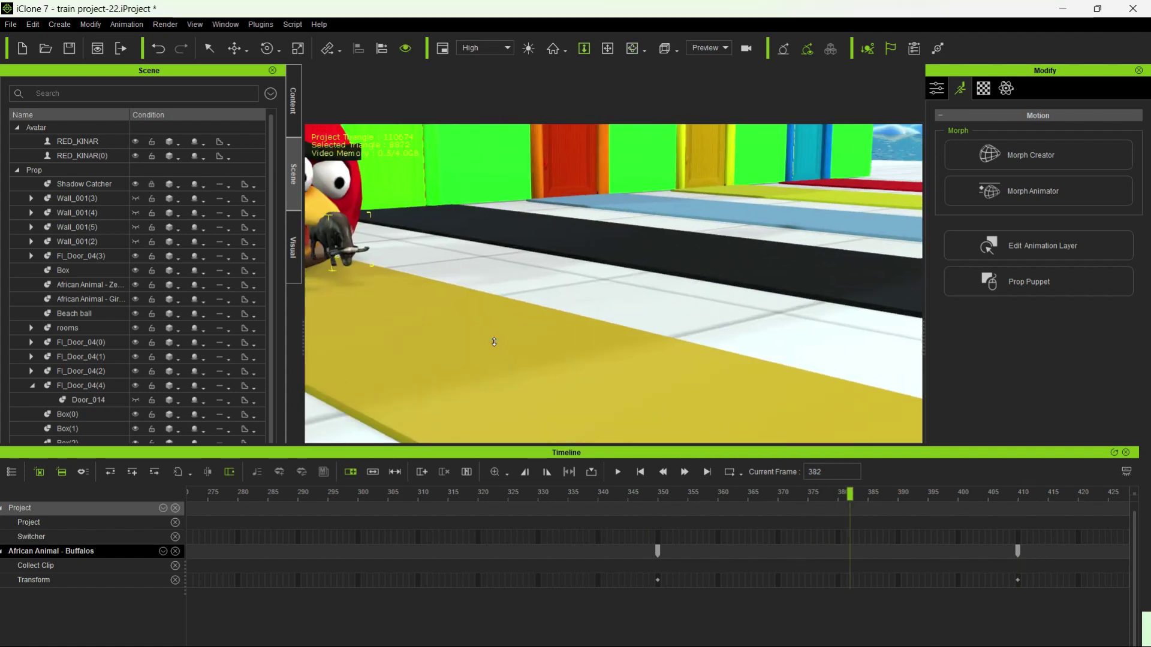
middle_drag(493, 342, 735, 393)
scroll(725, 390, up, 1)
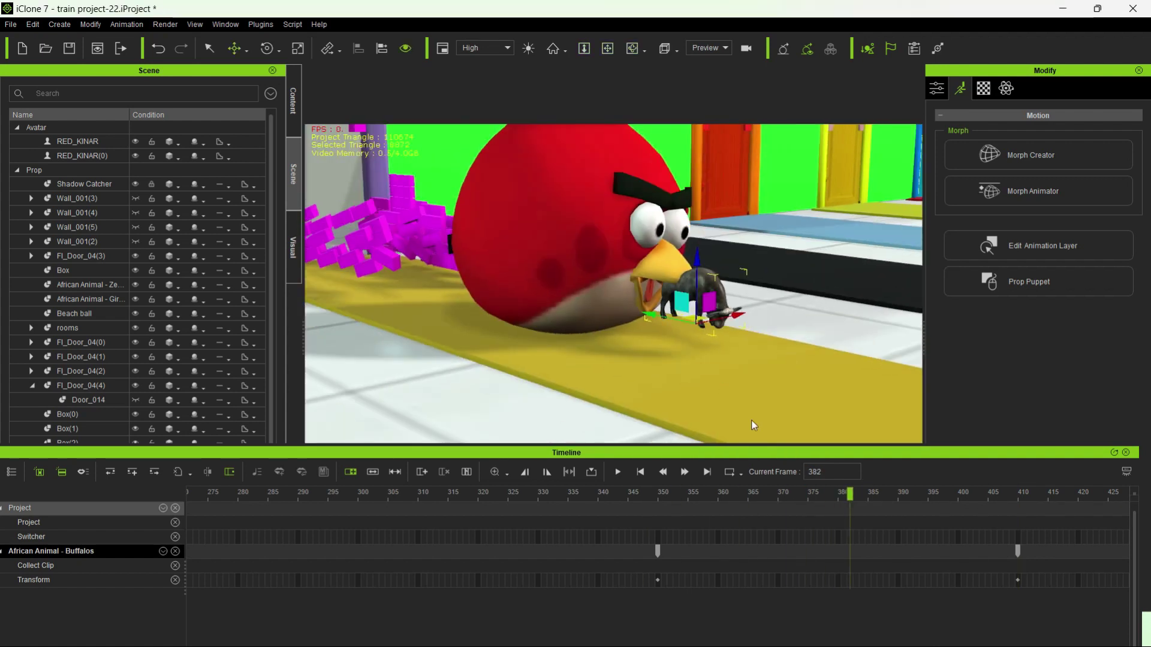
drag(698, 267, 699, 284)
mouse_move(853, 497)
mouse_down()
mouse_move(772, 506)
mouse_move(853, 520)
mouse_up()
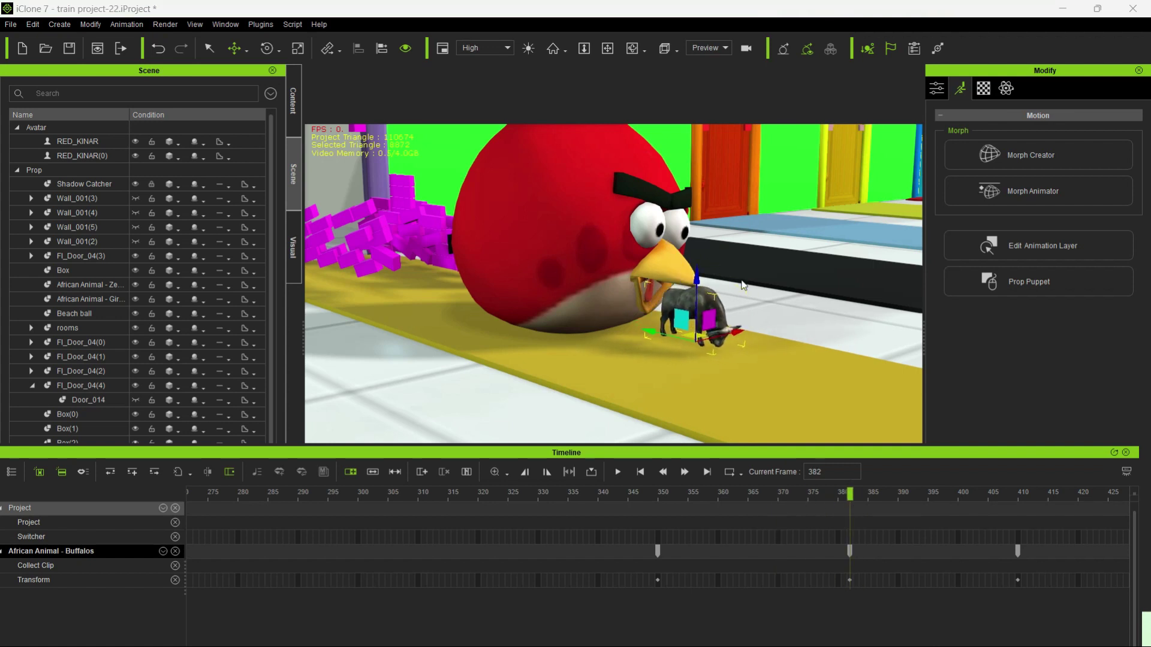
- Tilt the buffalo at frame 382 and shift it back toward the bird's open beak
drag(721, 299, 733, 327)
key(w)
drag(655, 309, 628, 316)
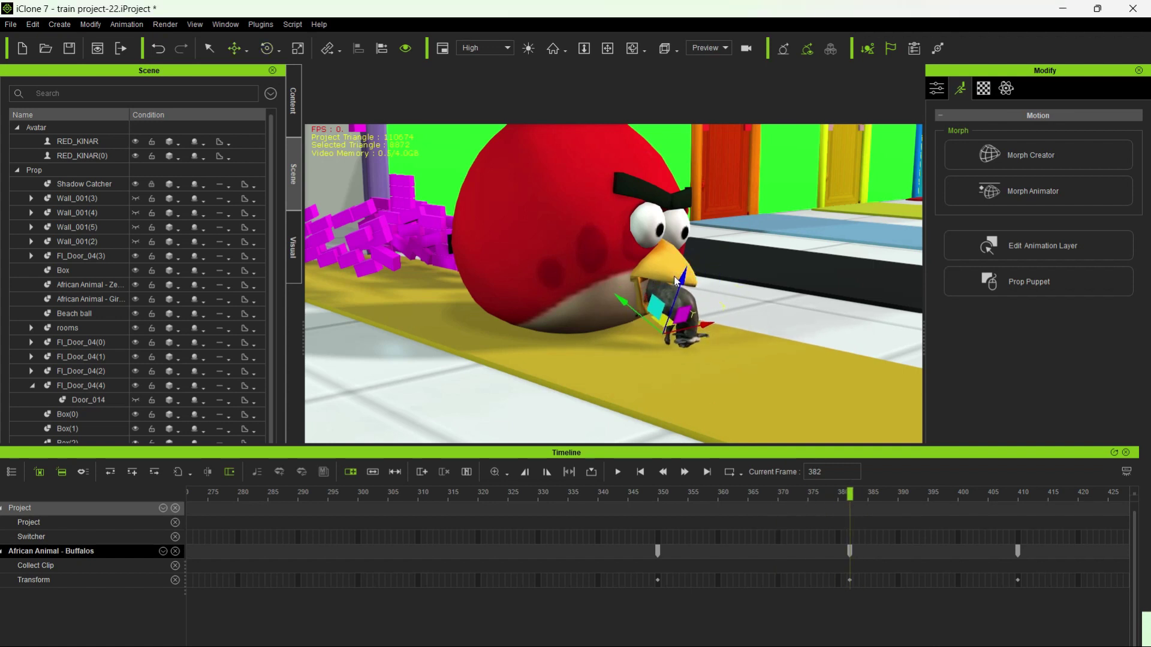
- Review the buffalo's exit from the mouth up to frame 410 and save the project
drag(850, 494, 1036, 493)
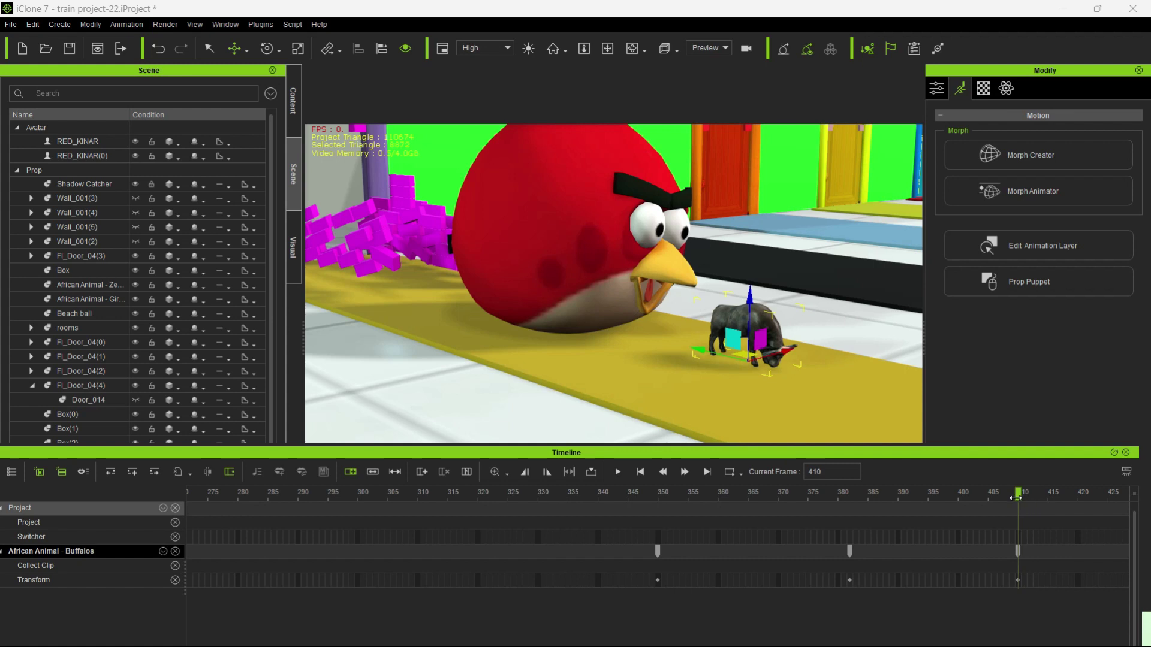
scroll(789, 345, down, 5)
middle_drag(791, 352, 691, 329)
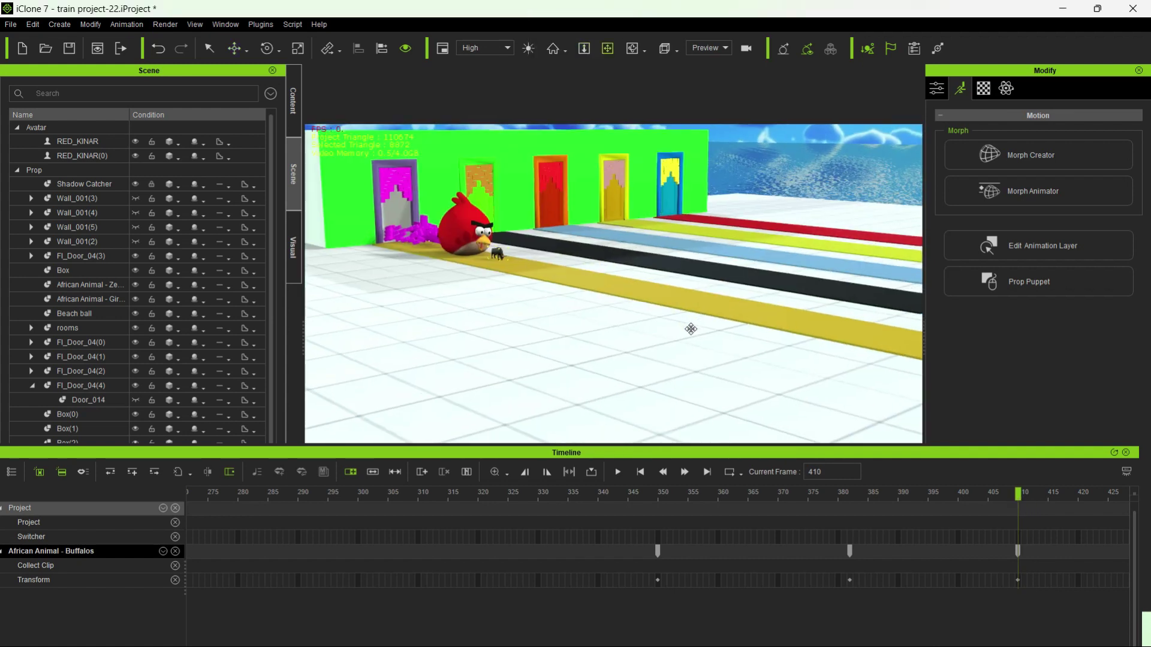
right_drag(659, 312, 735, 349)
scroll(619, 307, up, 3)
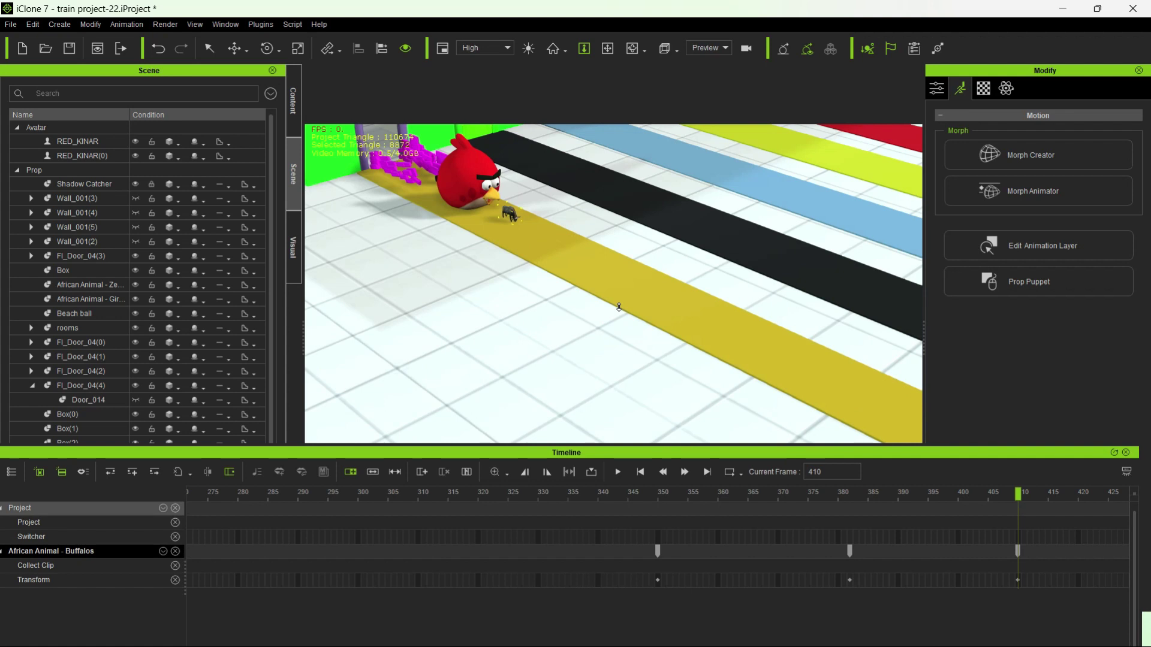
click(11, 24)
click(42, 63)
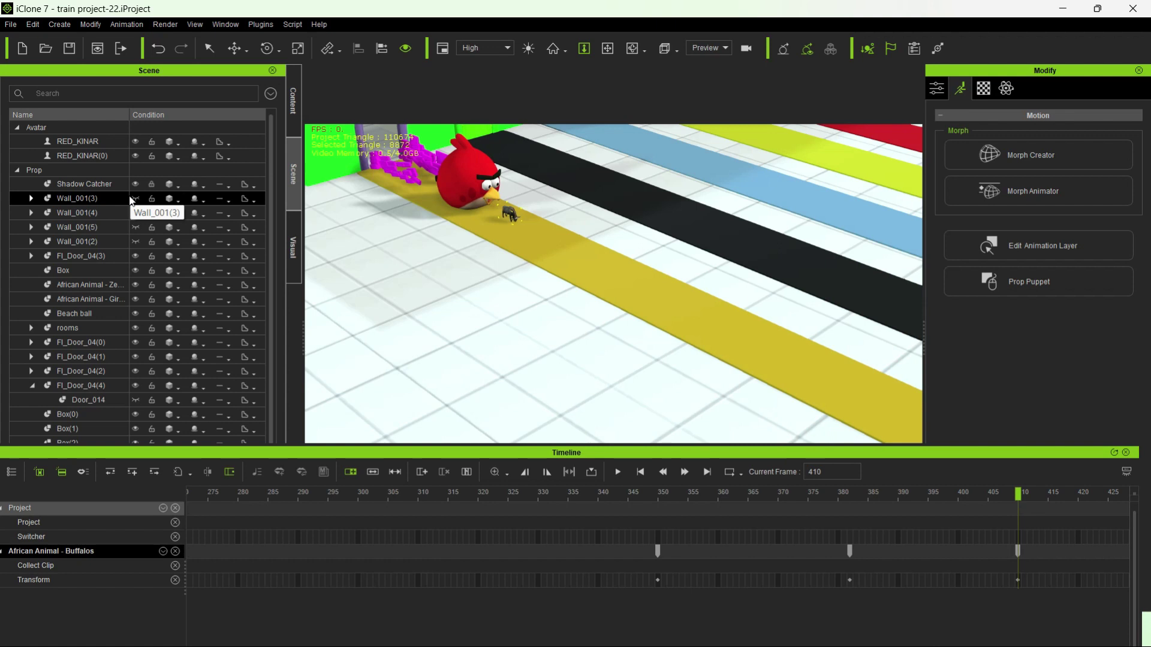
- Make the buffalo perform the loopWalk action starting from frame 410
right_drag(533, 381, 487, 338)
middle_drag(488, 338, 475, 352)
drag(484, 451, 480, 396)
drag(270, 611, 294, 622)
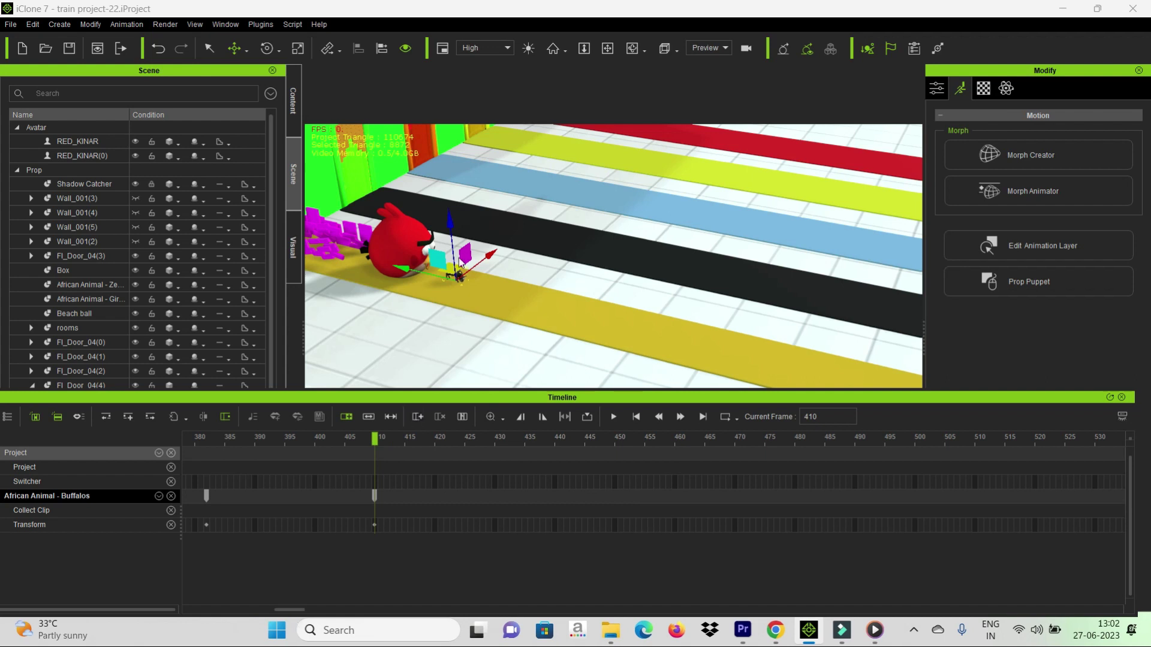
right_click(463, 279)
mouse_move(522, 419)
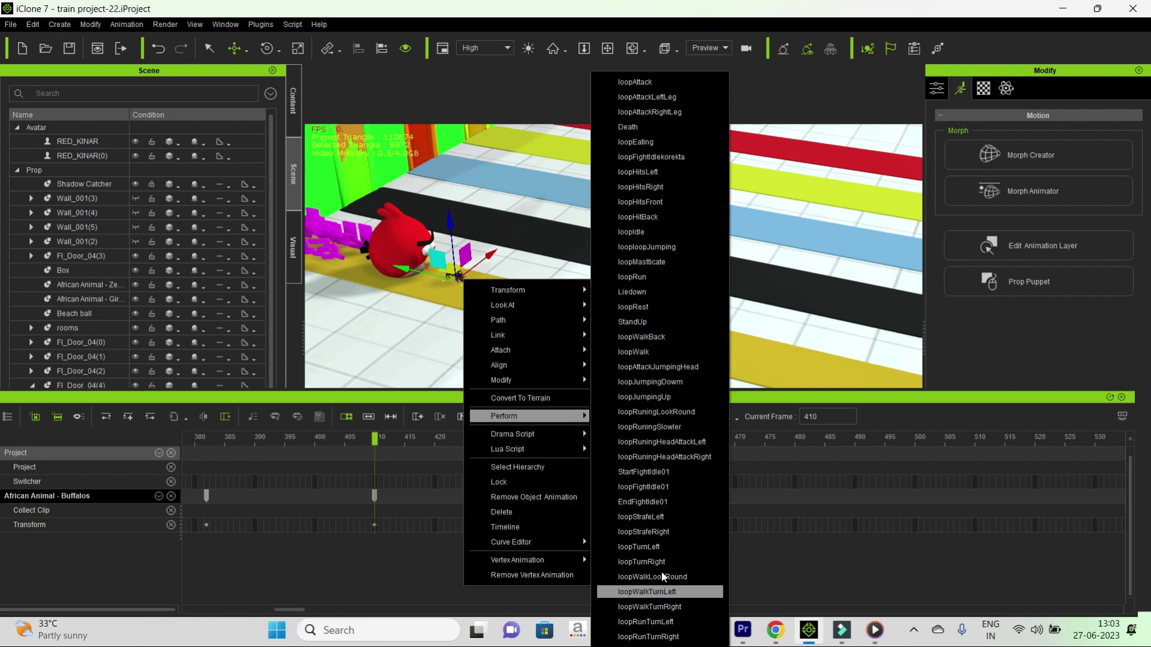
click(669, 355)
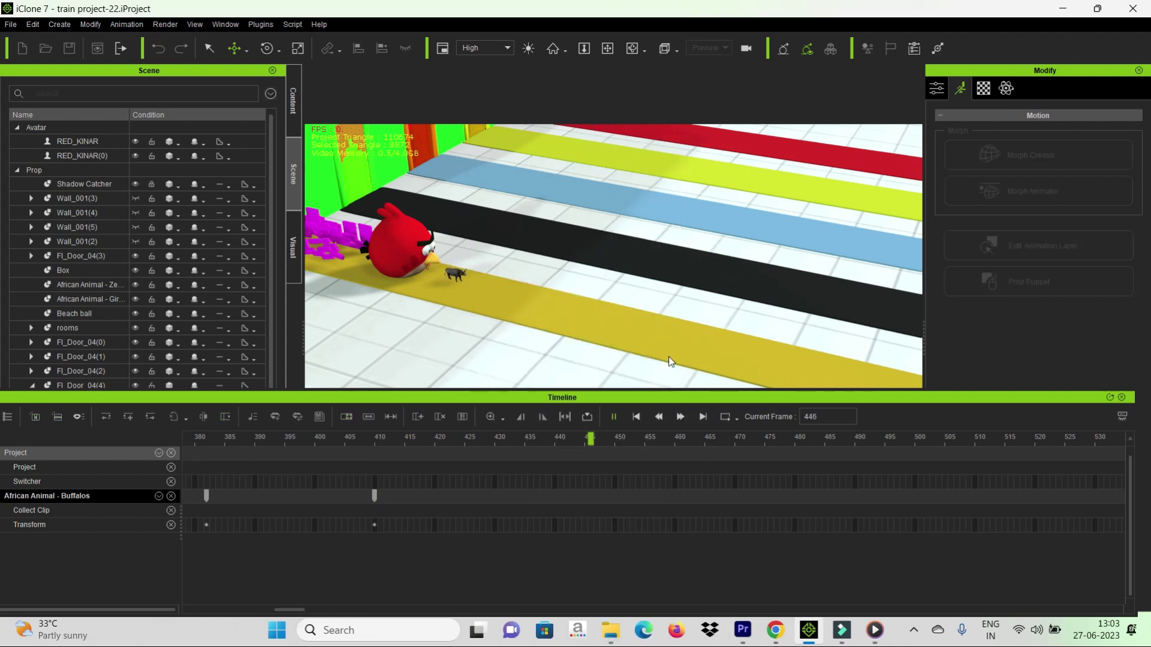
scroll(691, 439, down, 2)
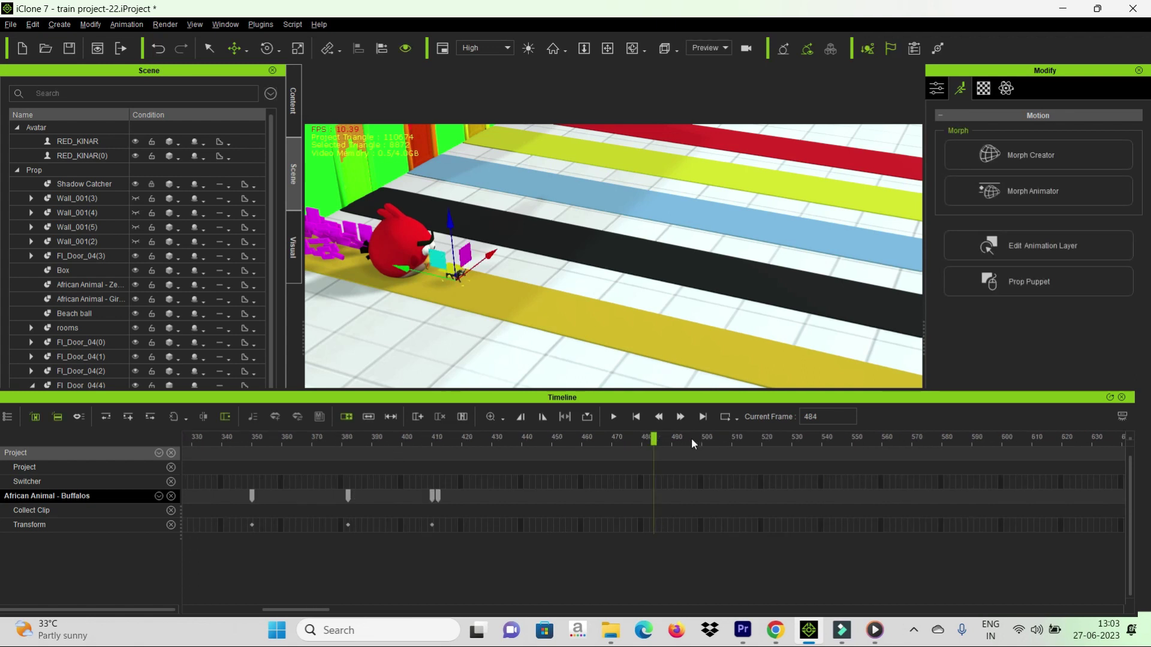
- Show the buffalo's animation track, extend the loopWalk clip to frame 705 and go to that frame
click(159, 496)
click(658, 540)
drag(658, 540, 1110, 548)
drag(1072, 439, 1080, 443)
- At frame 705, move the buffalo forward along the yellow path, away from the bird, and return to the first frame
drag(998, 398, 757, 472)
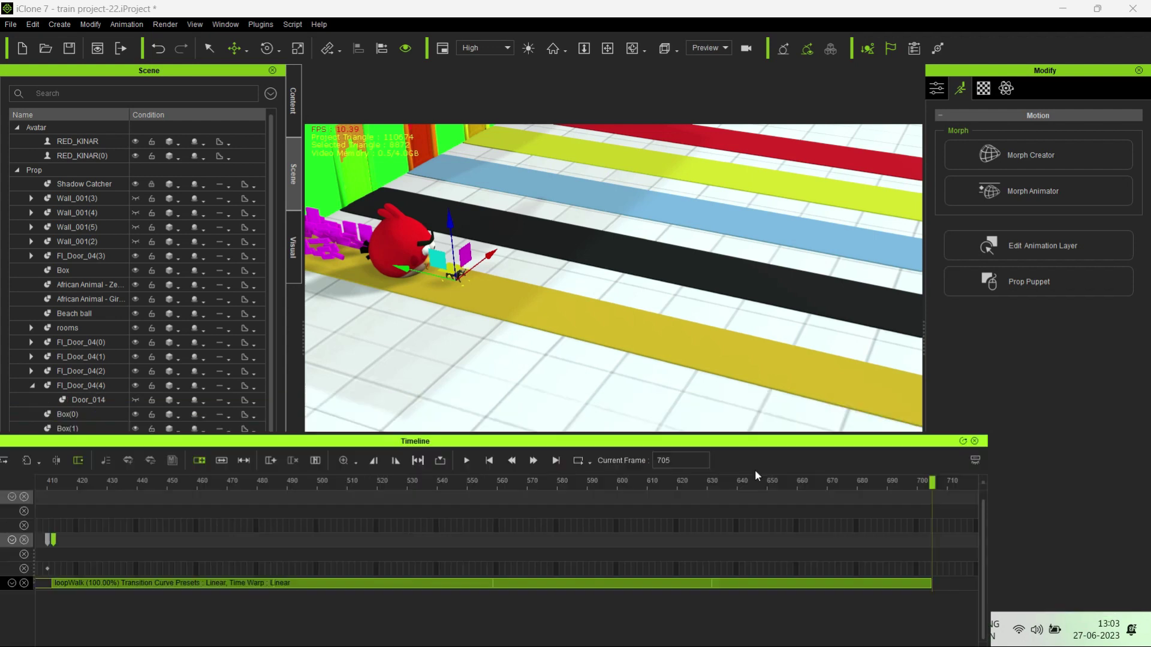
drag(401, 268, 561, 307)
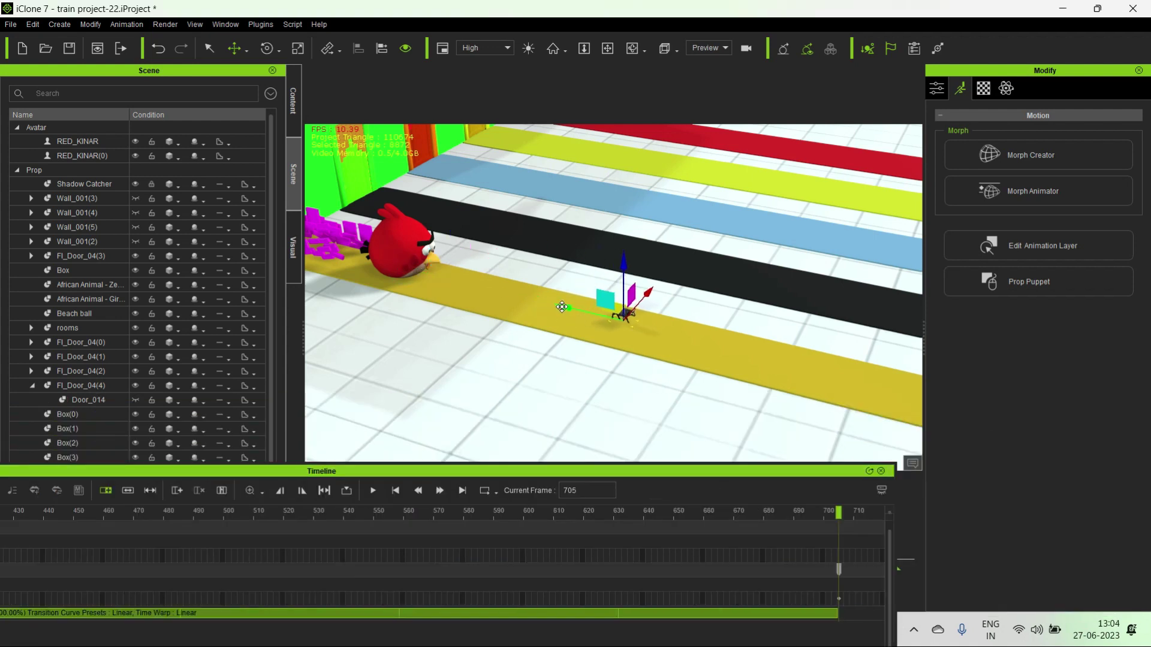
click(395, 491)
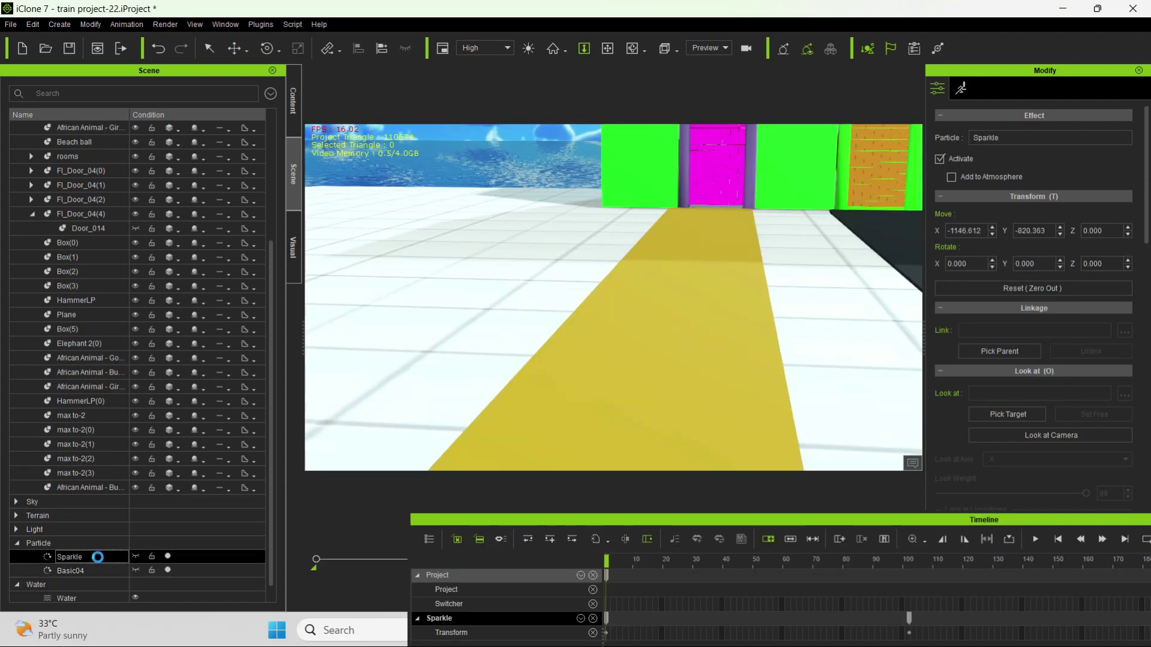
- Delete the Sparkle particle from the scene and select the Basic04 particle on the yellow path
ctrl+scroll(711, 566, down, 6)
drag(744, 568, 820, 566)
right_drag(756, 393, 698, 310)
scroll(697, 310, down, 3)
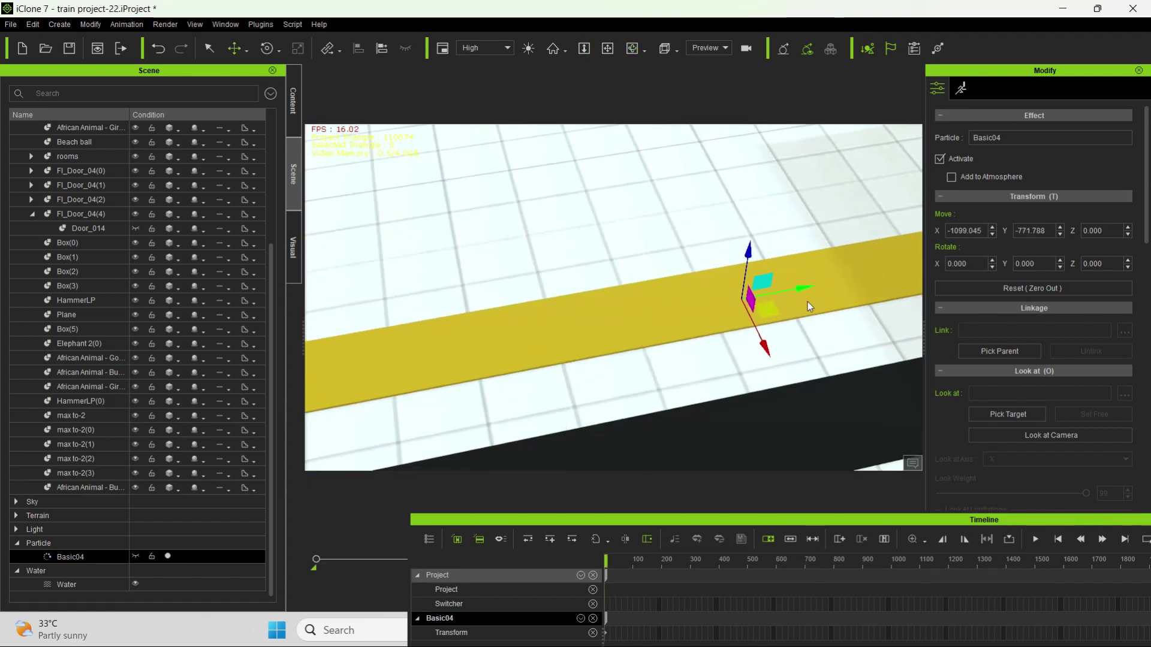
- Select the walking buffalo and move it a little farther along the yellow path at frame 705
drag(816, 562, 796, 565)
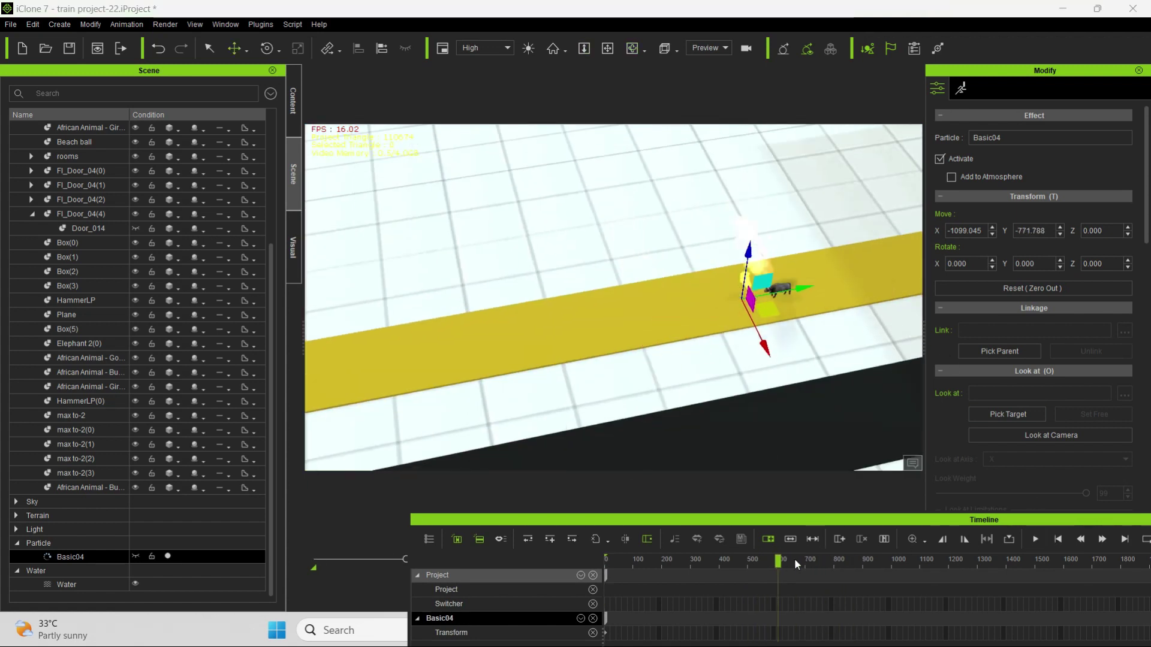
click(779, 291)
scroll(774, 504, up, 3)
drag(915, 464, 665, 411)
scroll(621, 530, down, 4)
click(631, 458)
scroll(630, 456, up, 2)
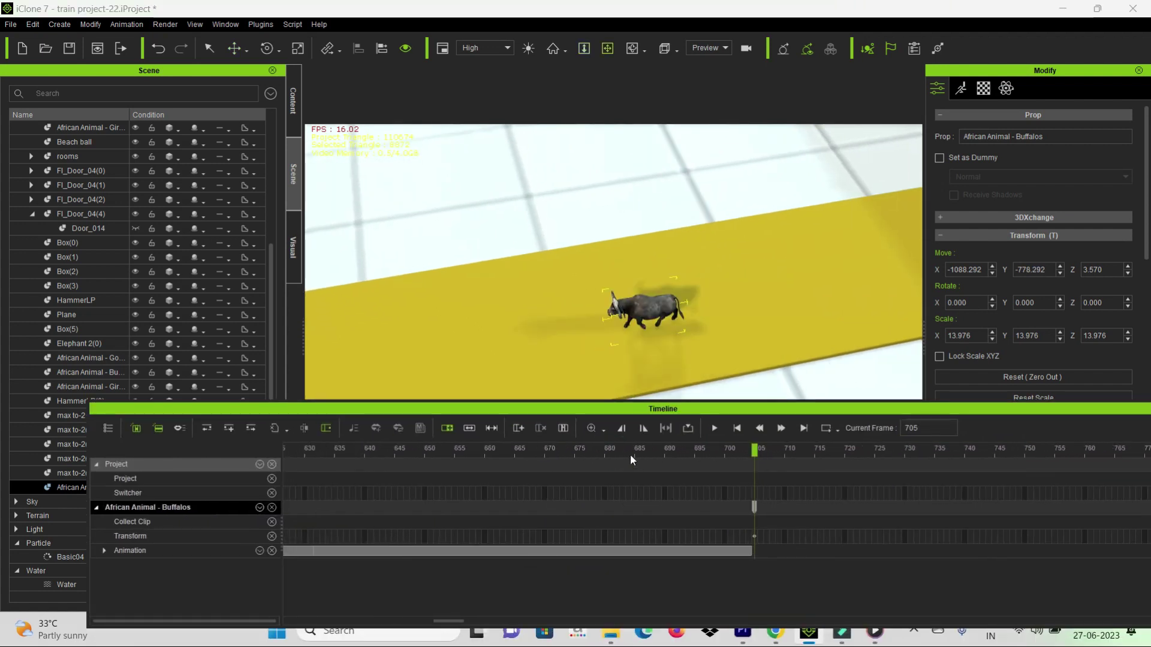
drag(711, 313, 674, 321)
- At the first frame, move the Basic04 particle along the yellow path to Y -819.684 and lower it to Z -54.059
click(70, 557)
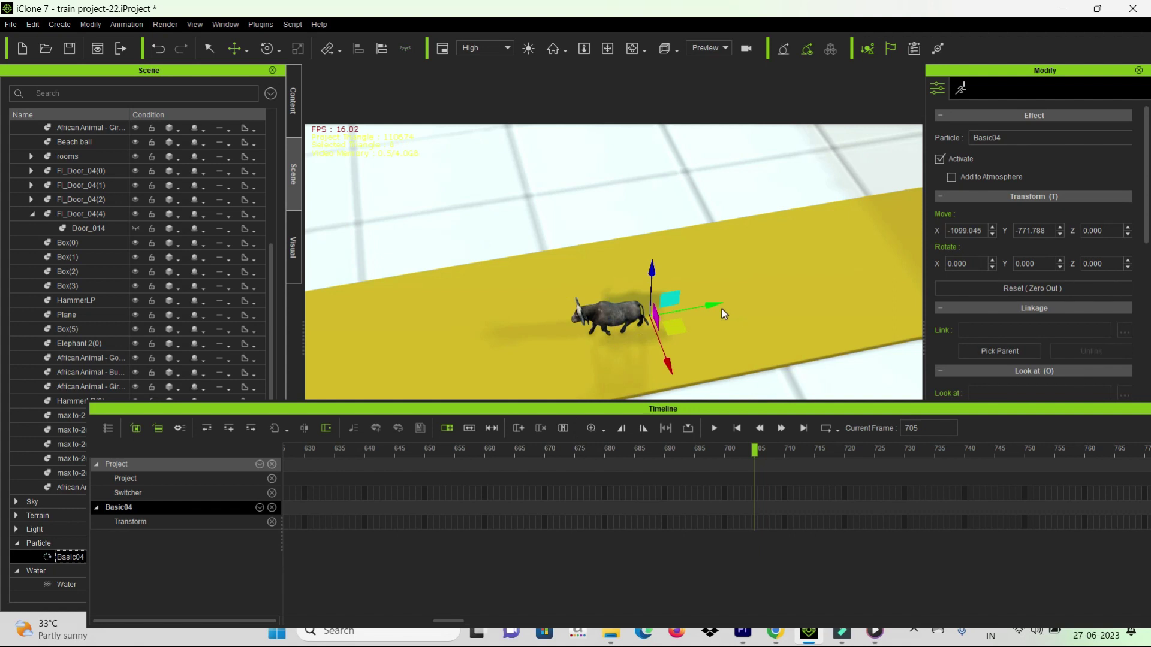
scroll(571, 456, down, 5)
click(573, 453)
click(738, 429)
click(554, 48)
scroll(630, 310, down, 3)
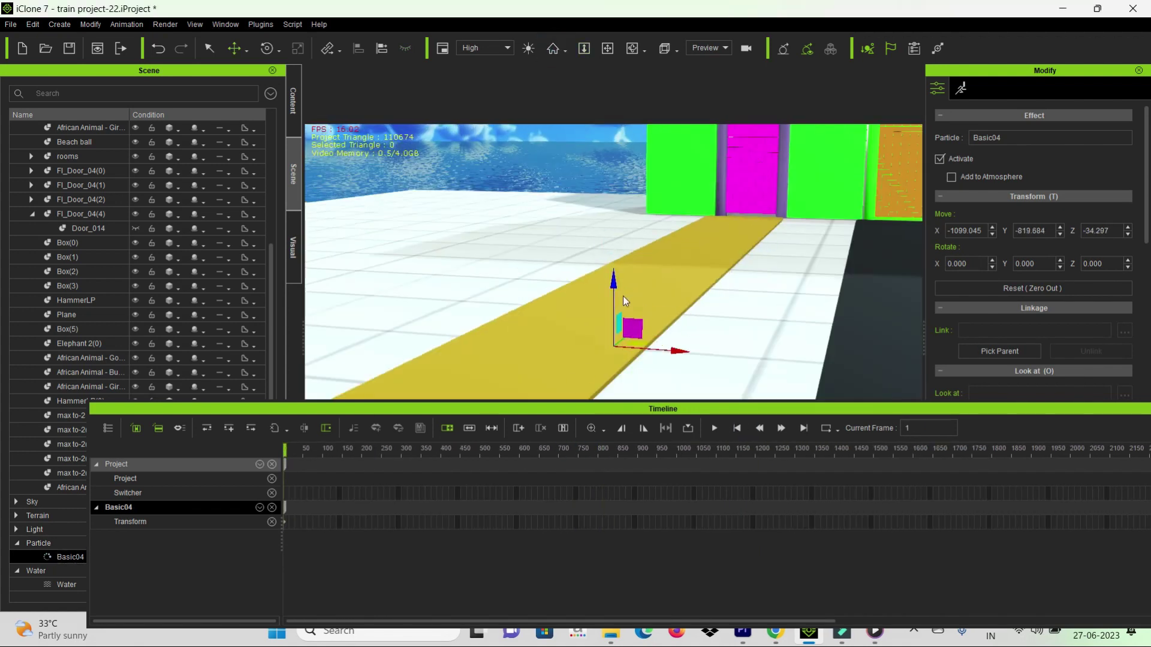
drag(647, 452, 144, 466)
drag(633, 48, 597, 56)
- Play back the particle effect as the buffalo reaches it on the yellow path, and save the project
click(714, 428)
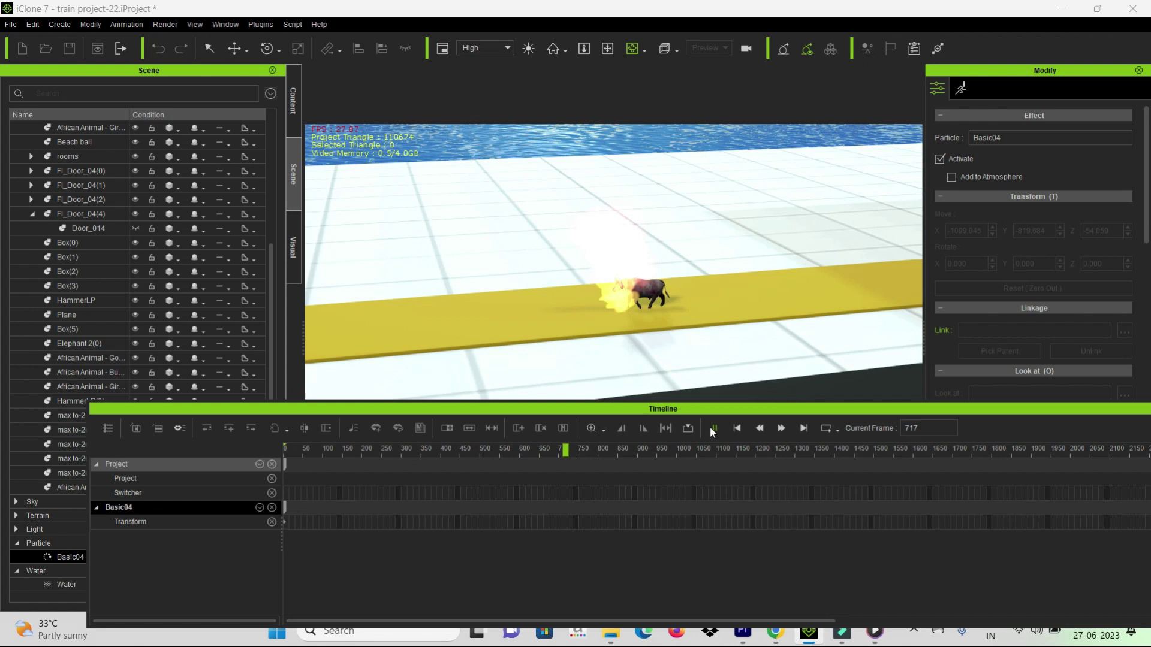
click(713, 428)
scroll(555, 452, up, 5)
scroll(627, 237, down, 5)
right_drag(627, 236, 694, 331)
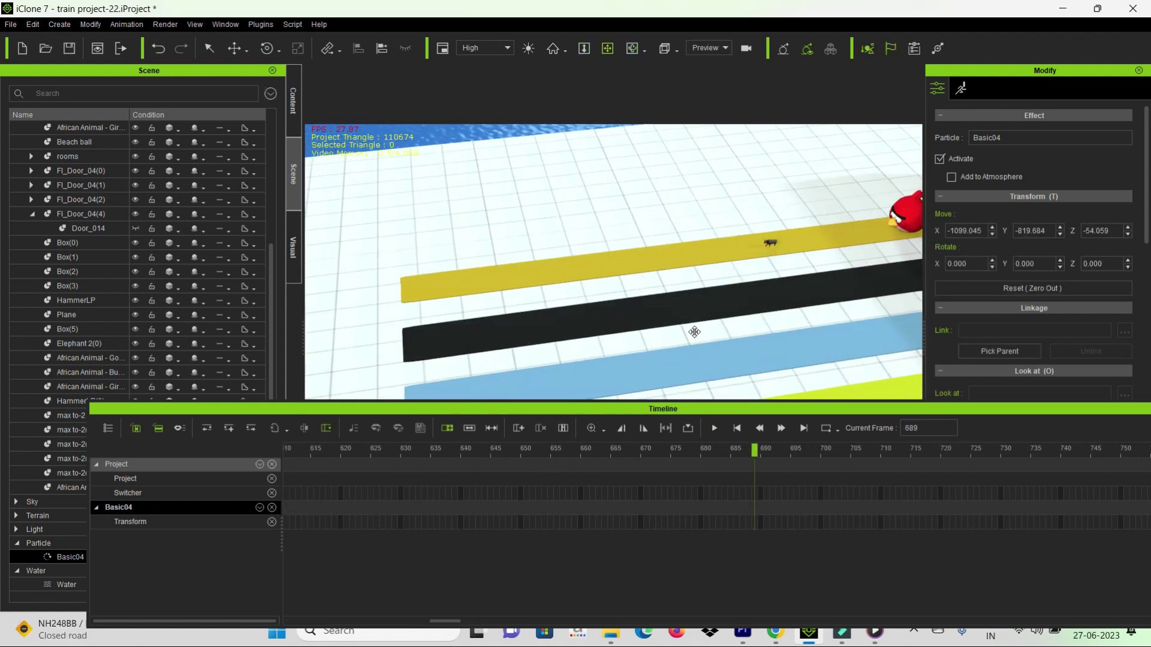
middle_drag(694, 331, 555, 354)
click(10, 24)
click(70, 82)
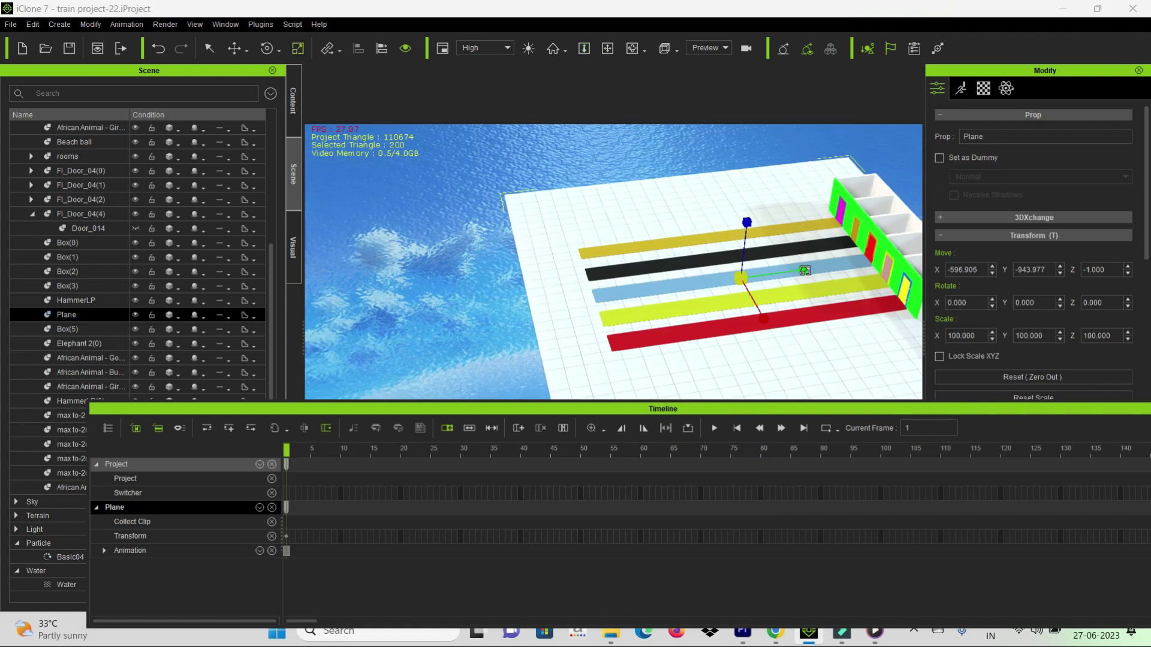
- Narrow the white floor plane to an X scale of 53.257
right_drag(623, 355, 732, 363)
drag(795, 305, 726, 276)
scroll(743, 301, up, 5)
scroll(333, 451, down, 5)
- Go to frame 687 and select the buffalo beside the particle on the yellow path
drag(288, 451, 617, 462)
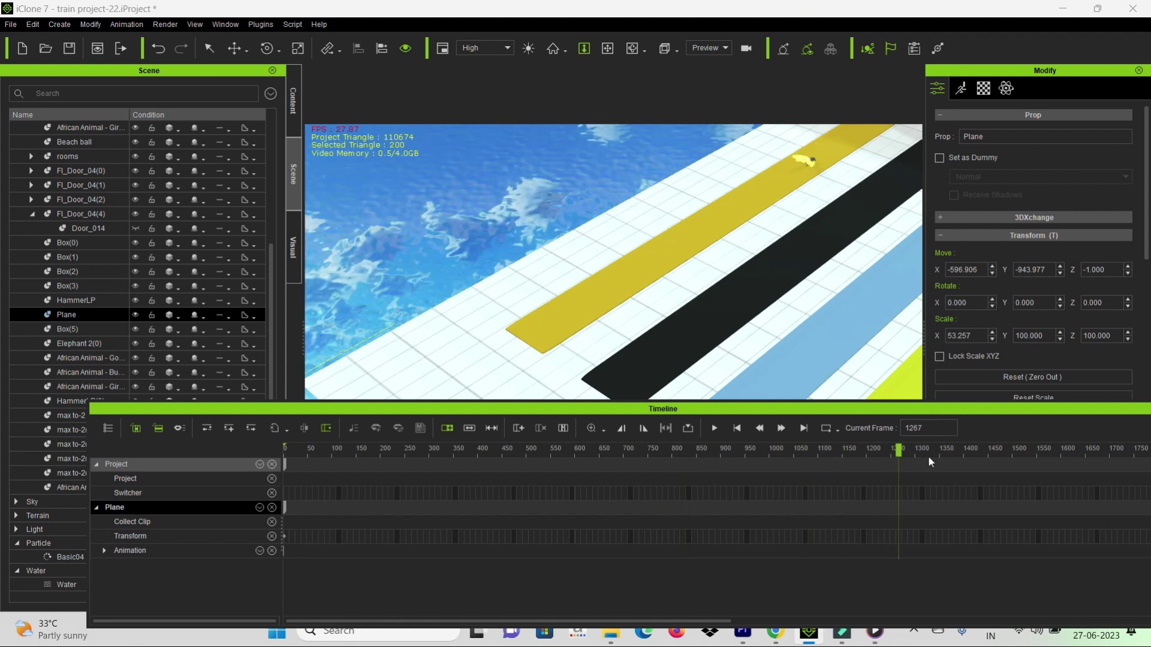
scroll(740, 237, up, 2)
middle_drag(741, 236, 642, 347)
scroll(600, 306, up, 3)
scroll(586, 236, up, 1)
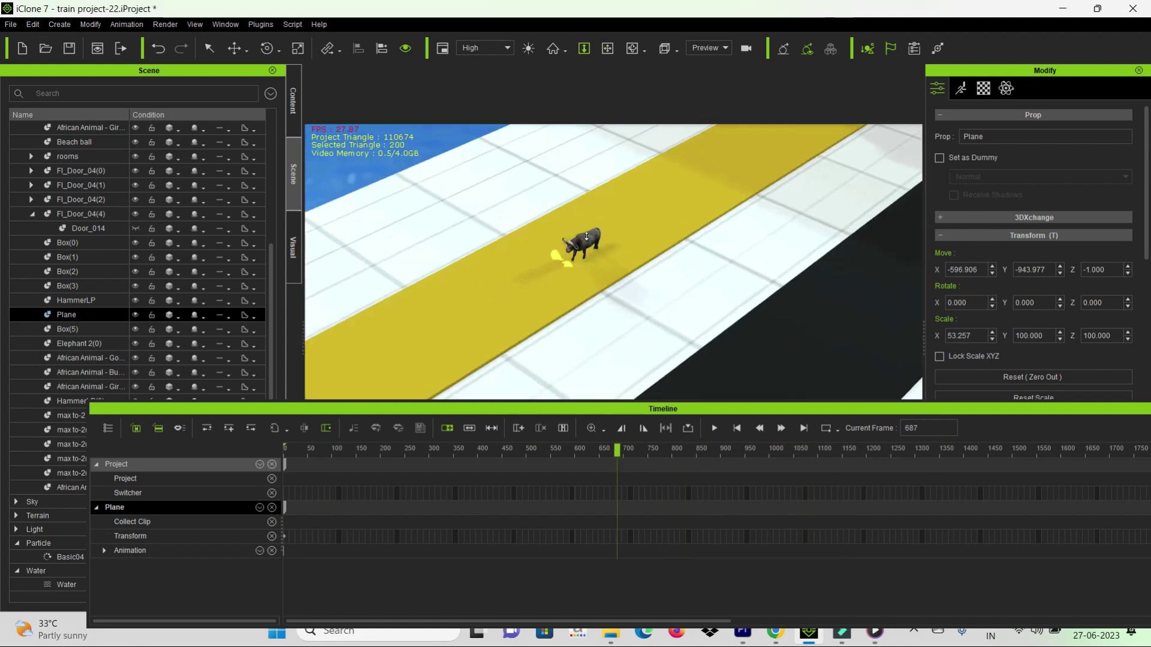
click(586, 236)
- At frame 730, move the buffalo farther along the yellow path to Y -861.158 and set its scale to 50
drag(617, 451, 631, 459)
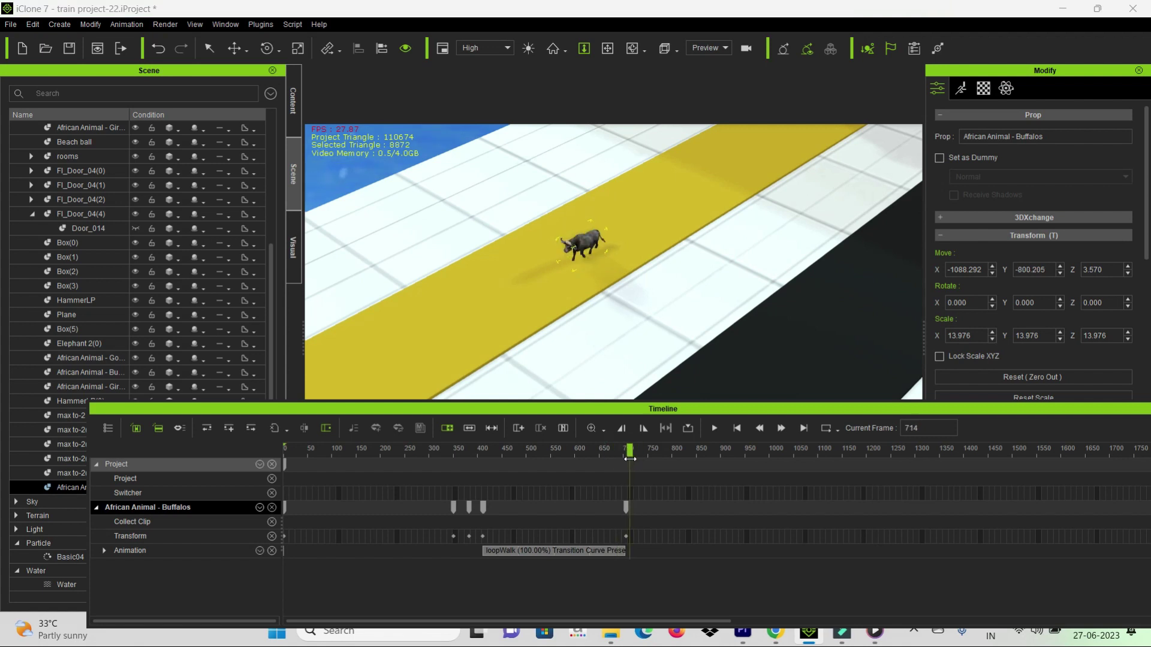
scroll(631, 459, up, 5)
drag(754, 451, 702, 465)
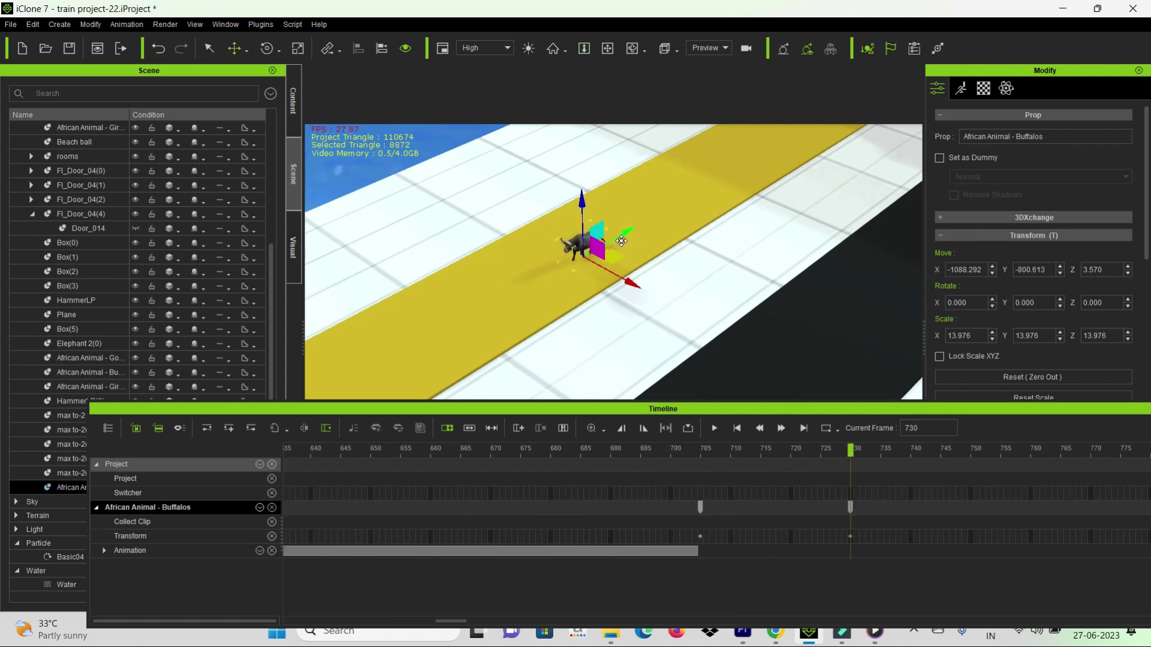
drag(621, 241, 571, 271)
text(50)
key(Return)
- Play back the buffalo's movement and growth at the particle effect
drag(850, 452, 620, 473)
key(space)
key(space)
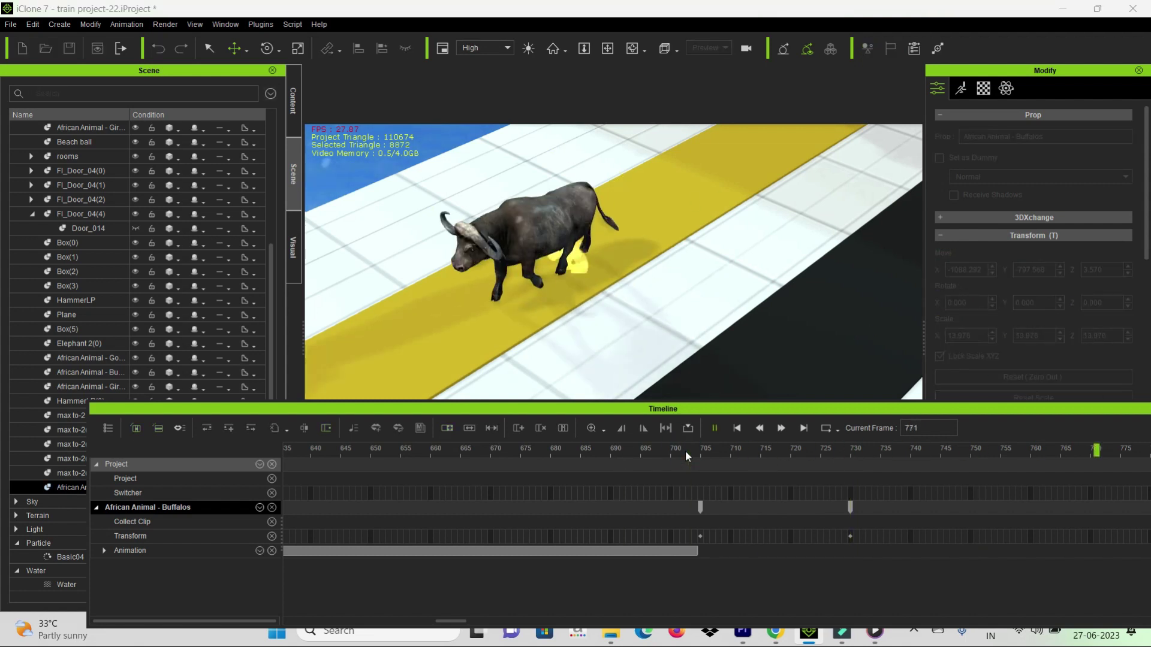
- At the first frame, shorten the white floor plane lengthwise and move it toward the doors to Y -642.197
click(676, 241)
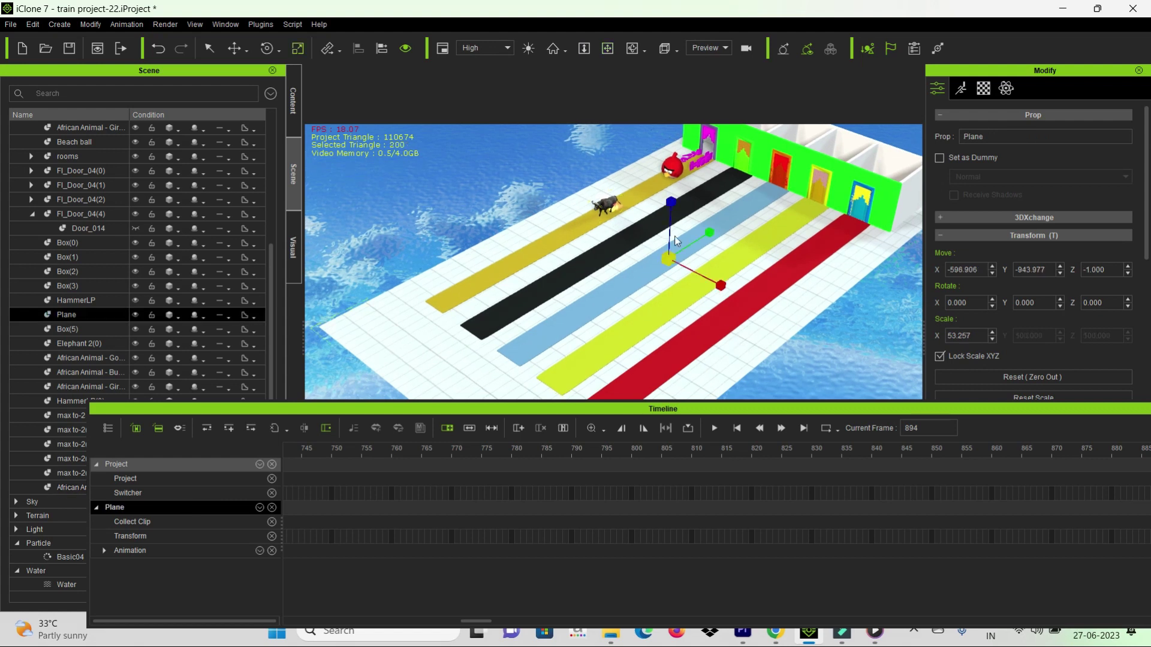
click(738, 429)
drag(710, 233, 752, 217)
key(w)
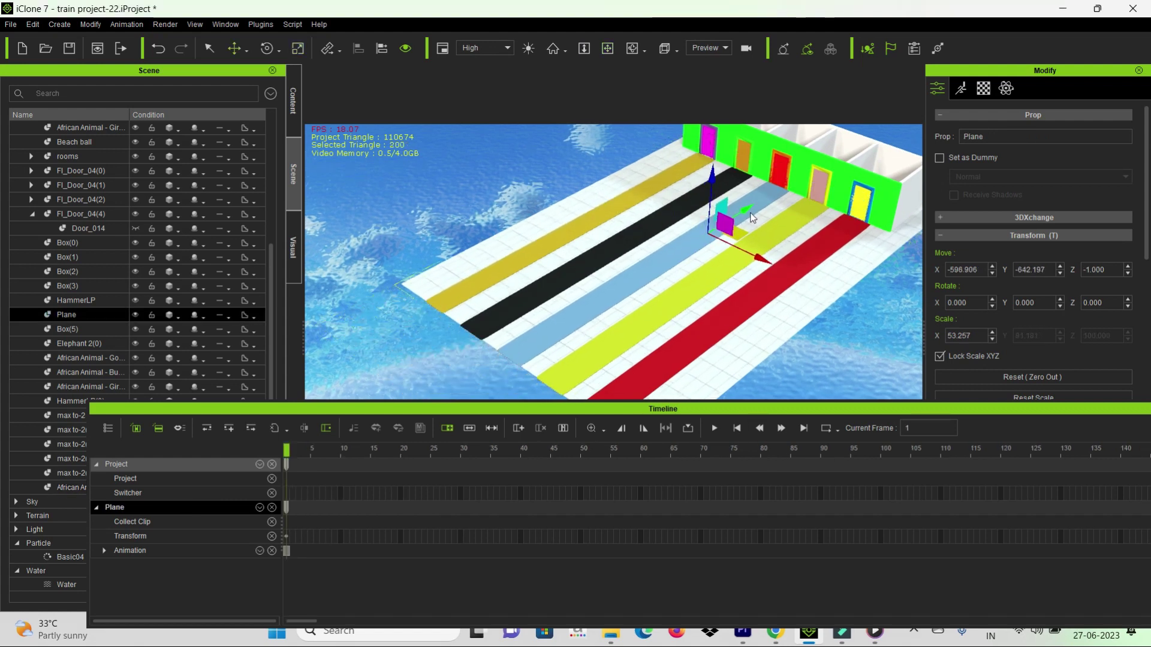
click(590, 228)
ctrl+click(585, 267)
ctrl+click(618, 292)
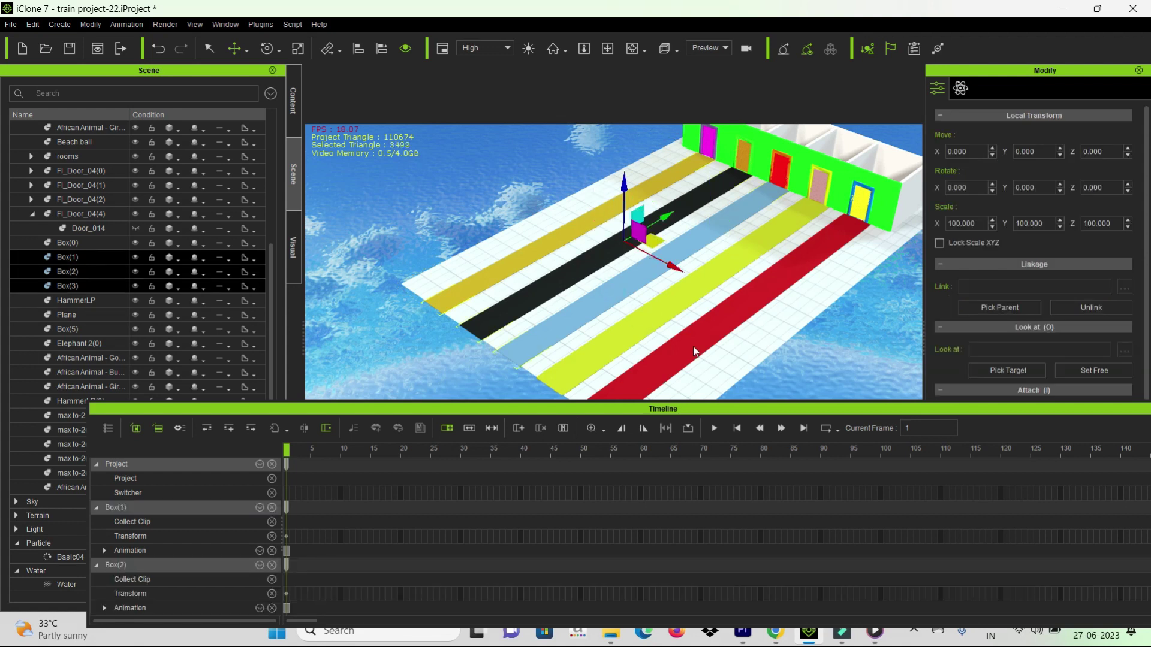
click(452, 361)
- Lower the water surface under the floor, trying a height of -50 and settling on -100
right_drag(452, 361, 550, 247)
drag(552, 412, 510, 523)
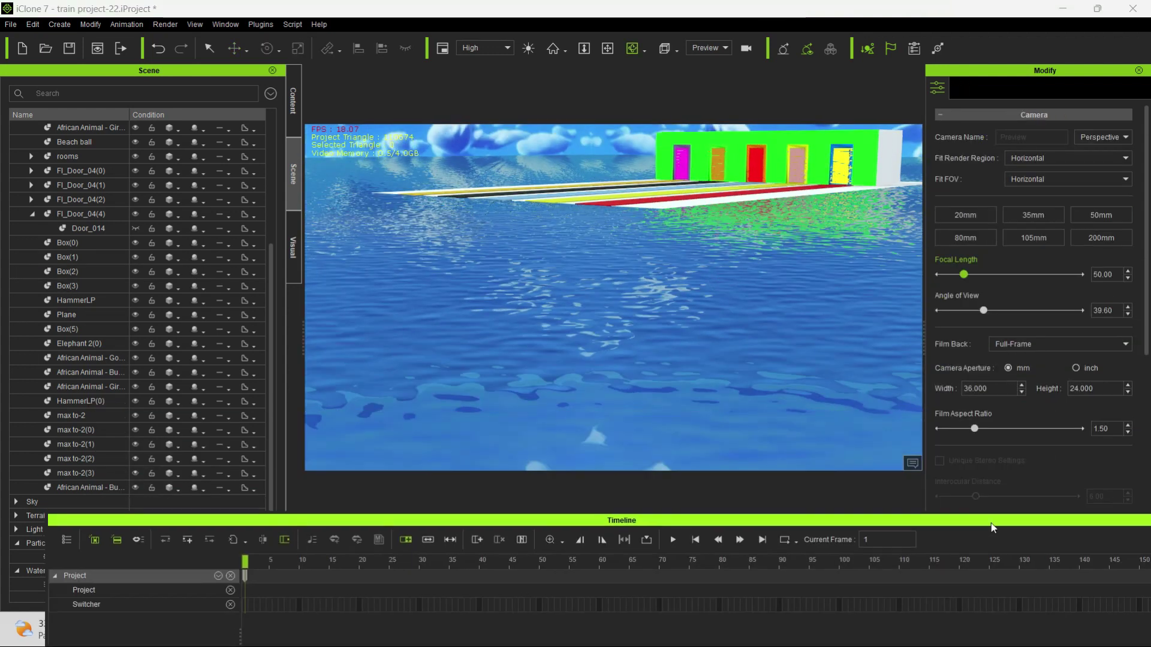
click(66, 584)
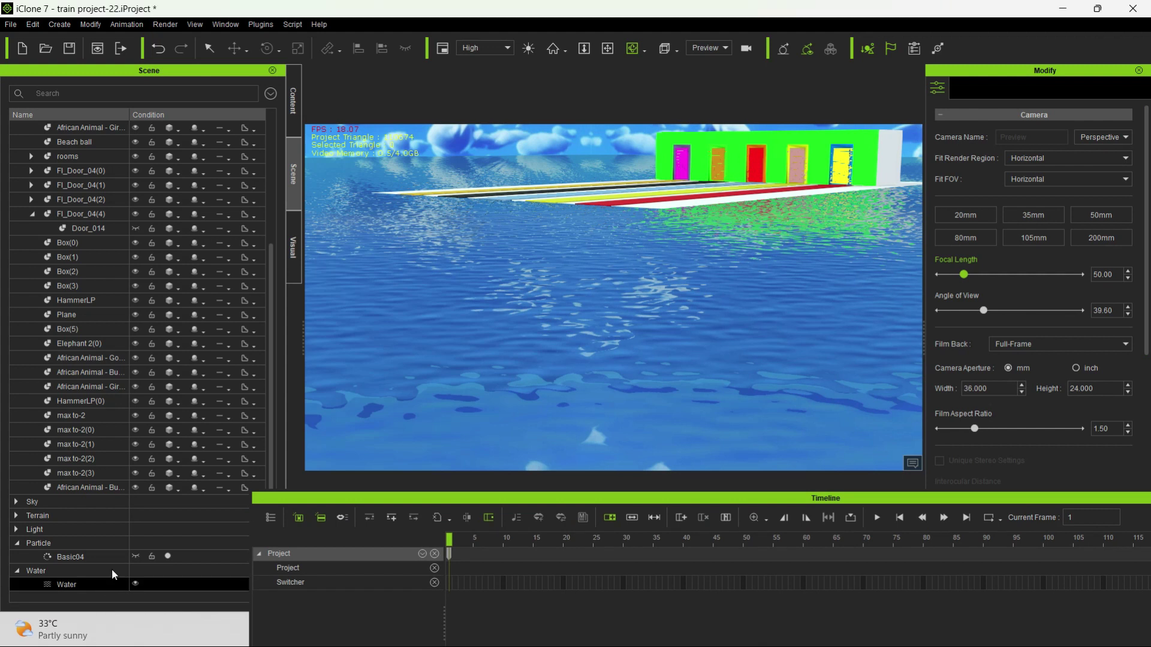
text(-50)
key(Return)
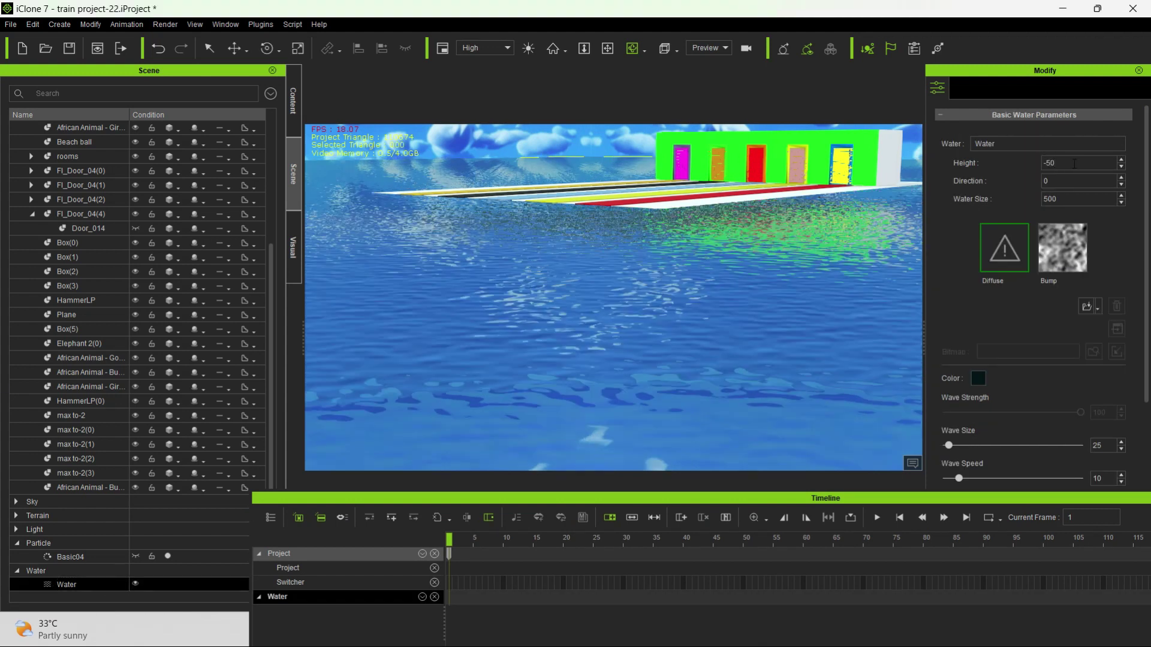
key(Return)
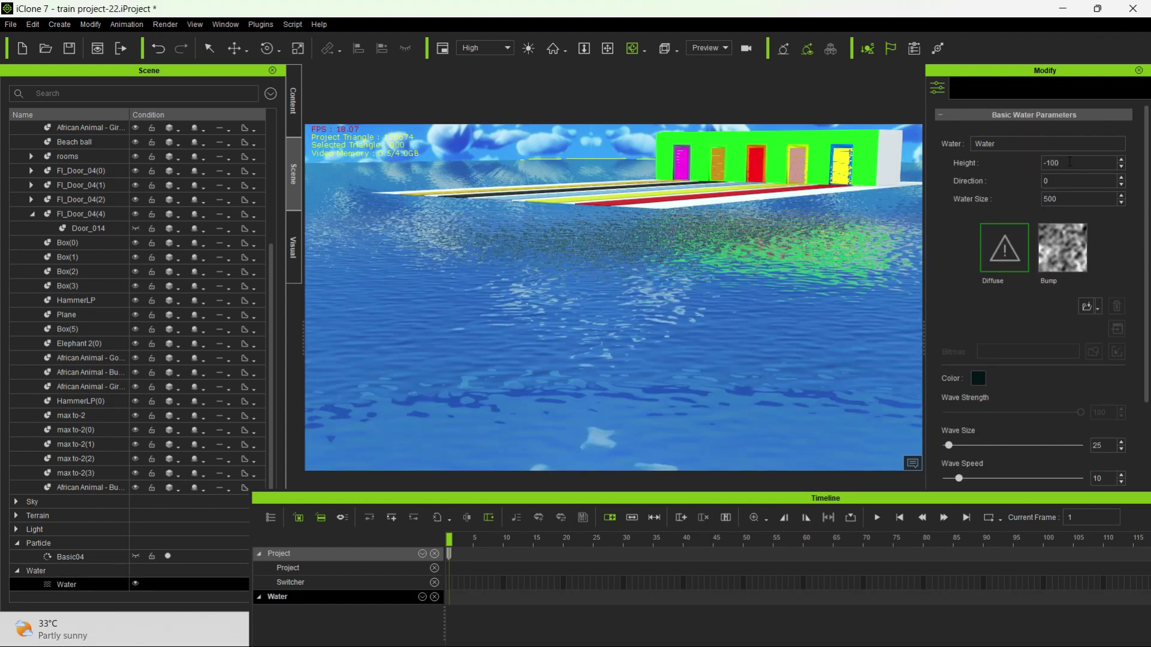
- Select all five coloured paths and place duplicates of them beyond the open end of the white floor
click(431, 250)
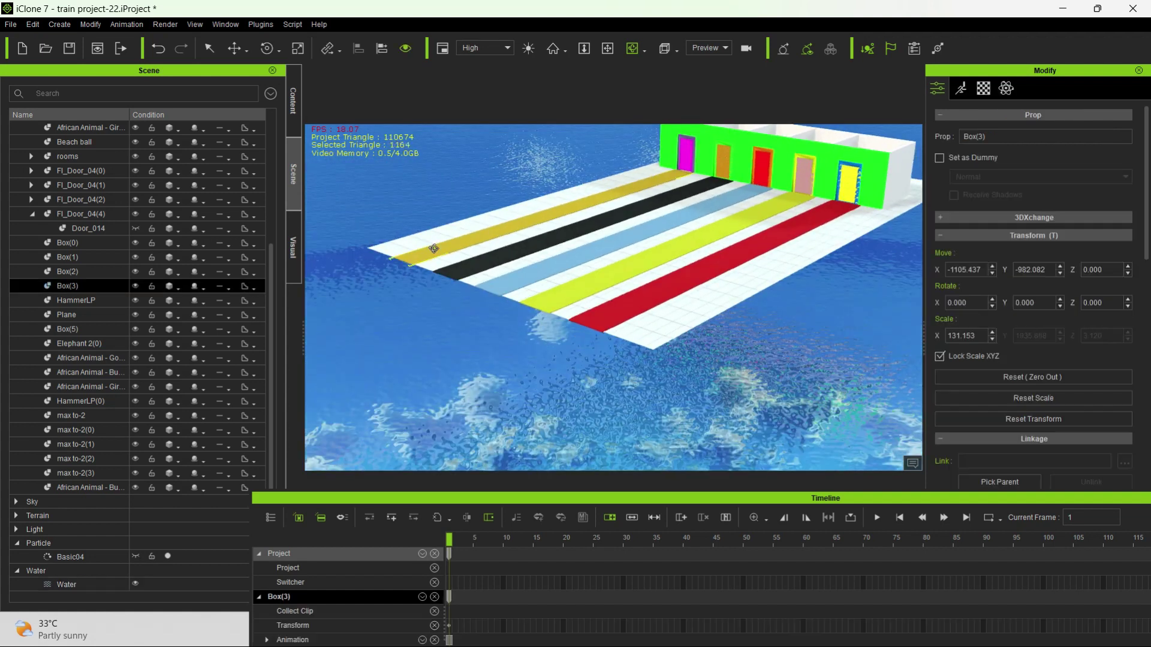
click(520, 276)
ctrl+click(521, 276)
ctrl+click(564, 296)
ctrl+click(606, 318)
right_drag(549, 328, 672, 374)
ctrl+drag(814, 295, 398, 306)
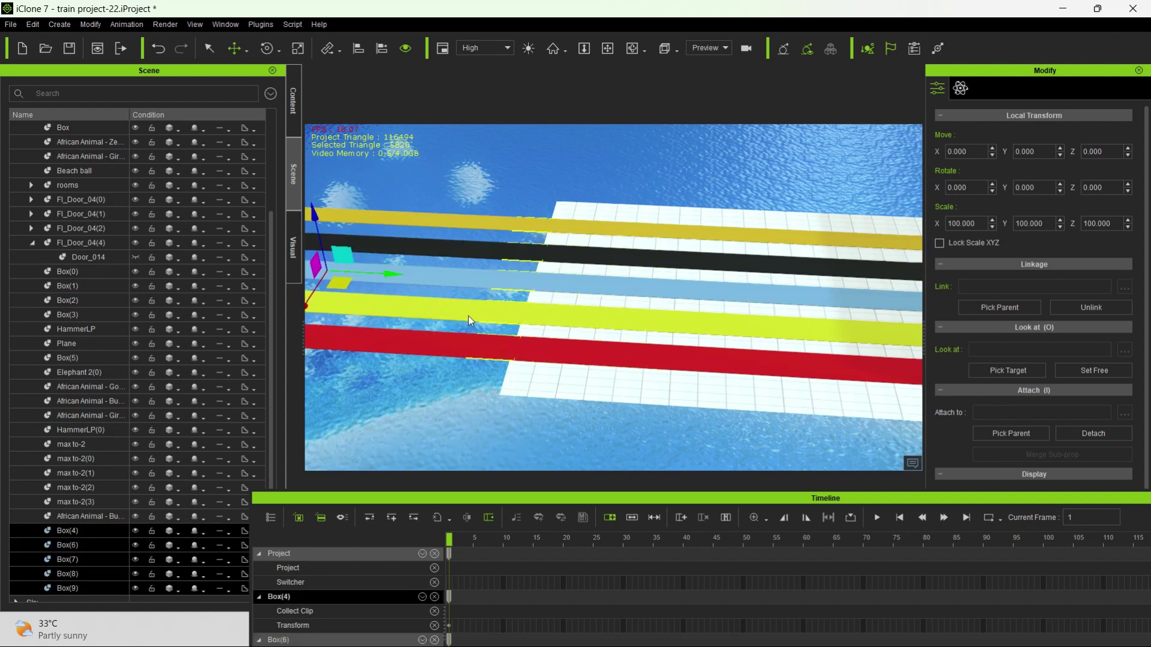
- Shorten the five duplicated paths and tilt them so they slope down away from the floor like ramps
middle_drag(468, 315, 663, 334)
key(r)
drag(625, 295, 550, 307)
key(e)
drag(591, 252, 592, 257)
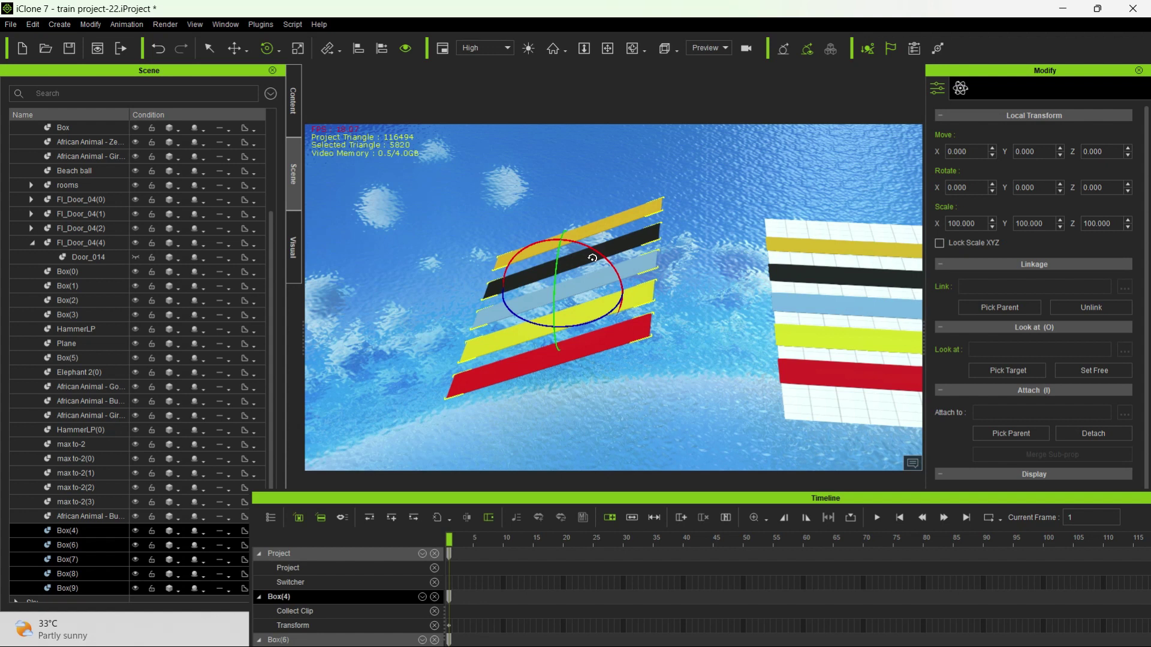
- Move the five tilted ramps toward the floor and lower them to line up with the original paths
drag(627, 297, 727, 303)
right_drag(706, 377, 683, 281)
drag(665, 234, 675, 275)
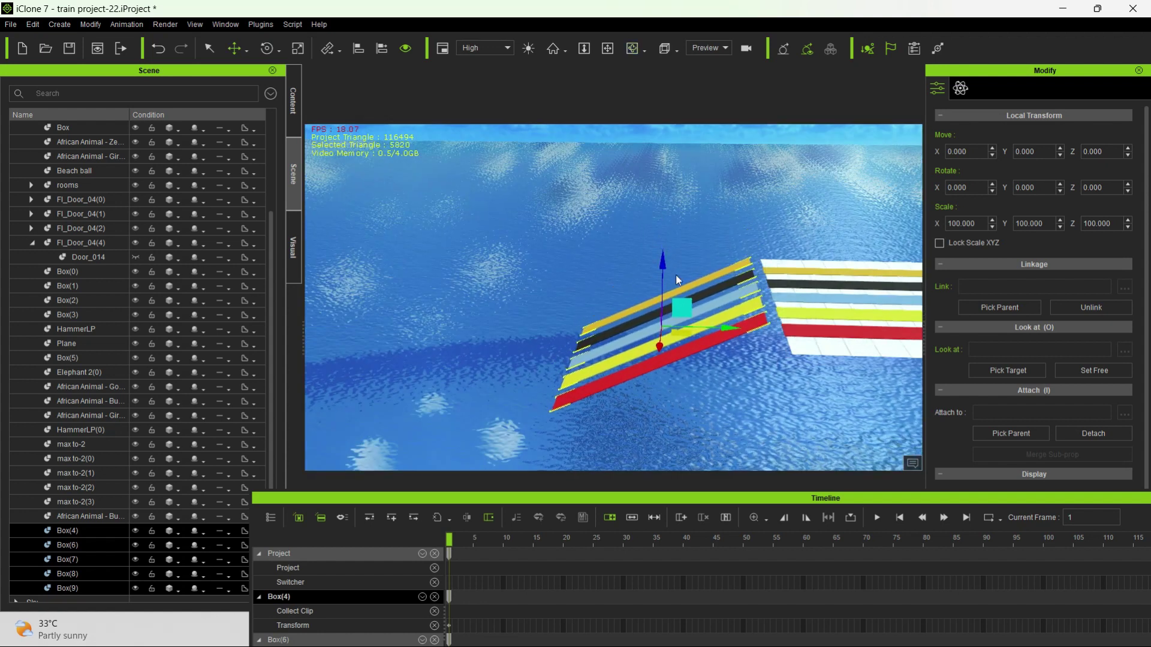
scroll(750, 303, up, 3)
right_drag(749, 303, 684, 365)
drag(515, 353, 545, 355)
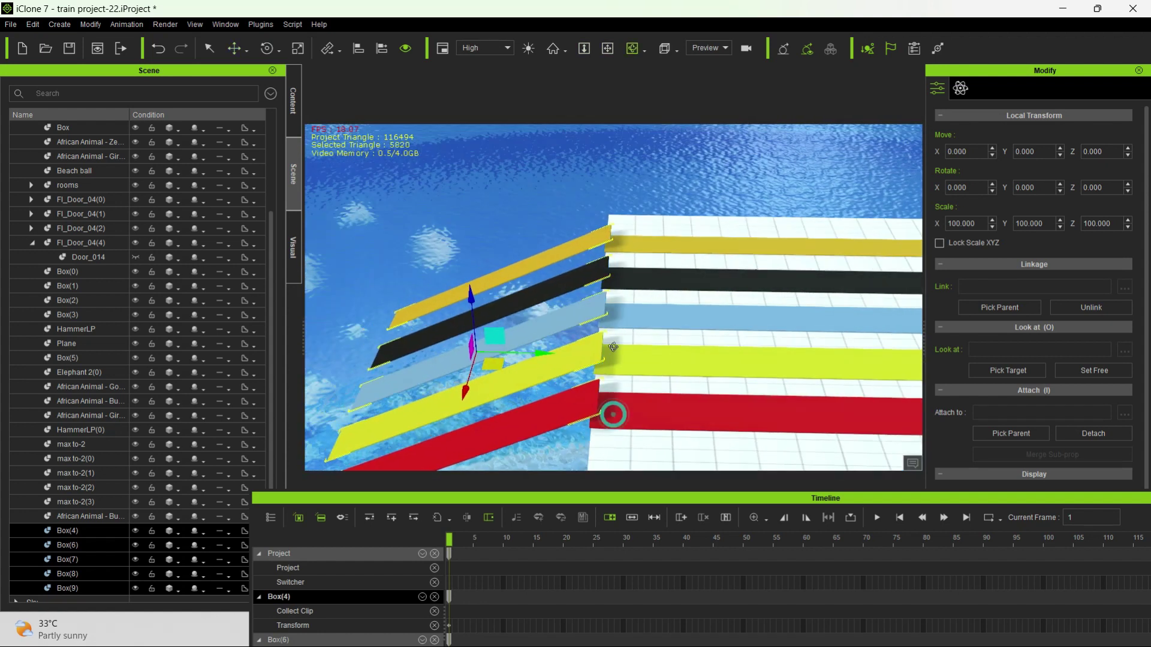
- Lower the five ramps slightly so their upper ends meet the ends of the floor paths
right_drag(612, 414, 599, 332)
drag(471, 271, 470, 289)
right_drag(630, 294, 612, 320)
drag(466, 302, 465, 307)
right_drag(473, 372, 452, 350)
mouse_move(463, 302)
right_down()
mouse_move(438, 169)
mouse_move(441, 301)
right_up()
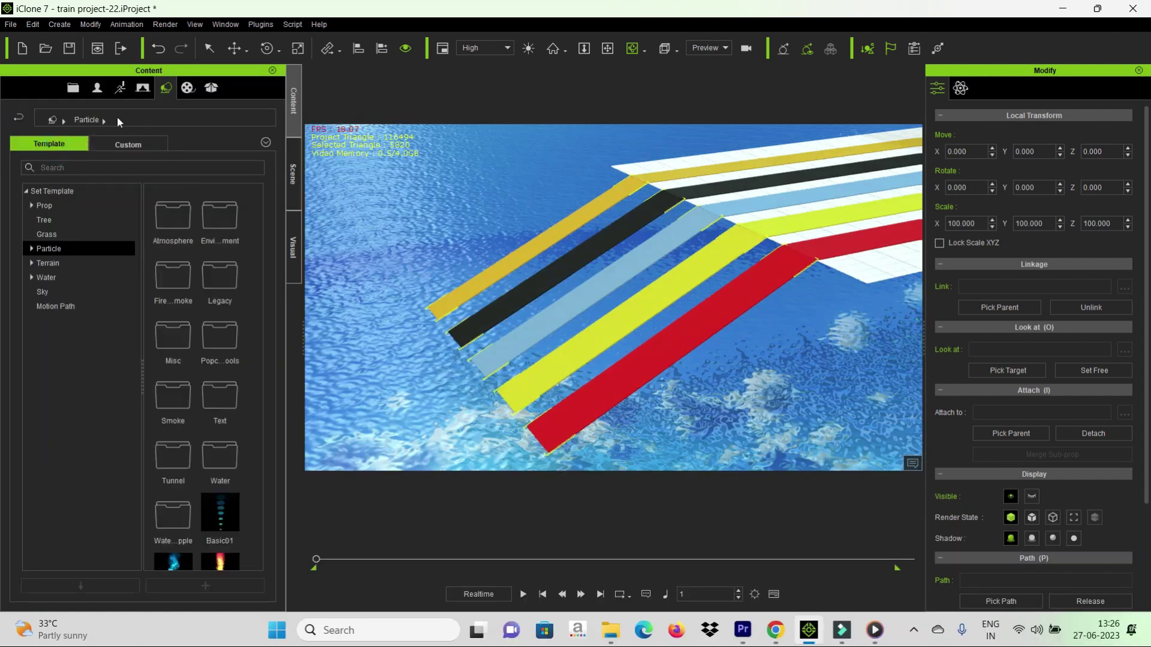
- Add the whale from the custom avatars to the scene near the coloured ramps
click(98, 87)
drag(258, 231, 297, 493)
scroll(243, 408, down, 1)
drag(172, 531, 383, 323)
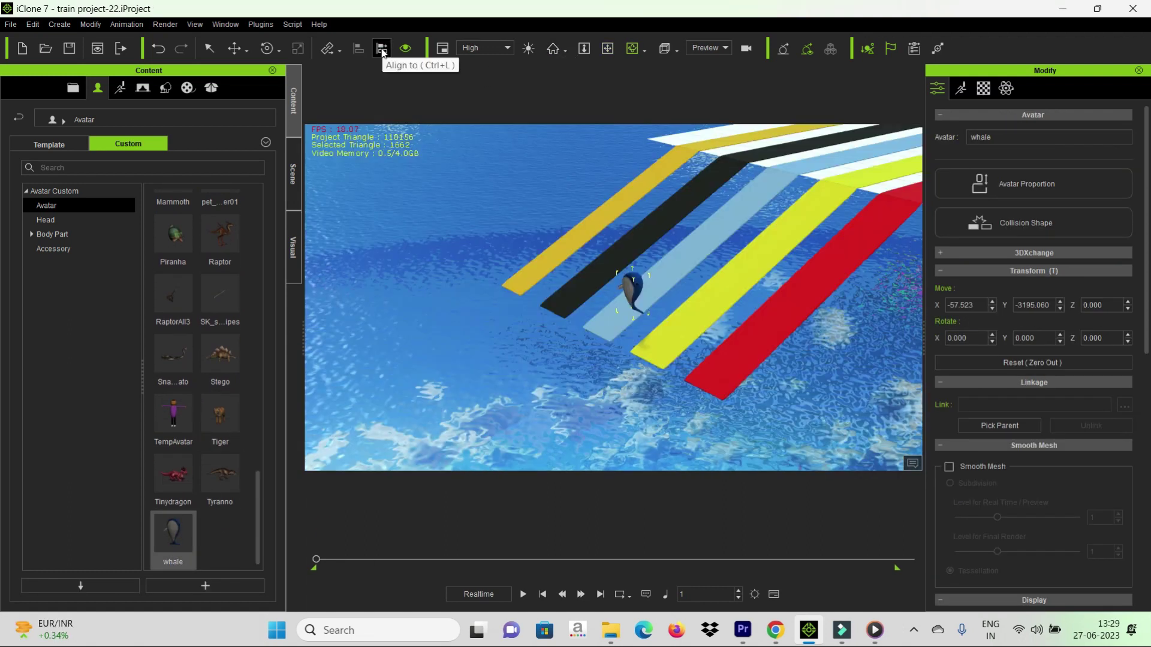
- Align the whale with the yellow ramp and place it at the lower end, at X -1105.438, Y -2876.530, Z -425.232
click(382, 48)
click(537, 357)
drag(639, 209, 551, 229)
drag(491, 173, 492, 235)
click(554, 49)
scroll(643, 250, down, 5)
right_drag(644, 249, 676, 274)
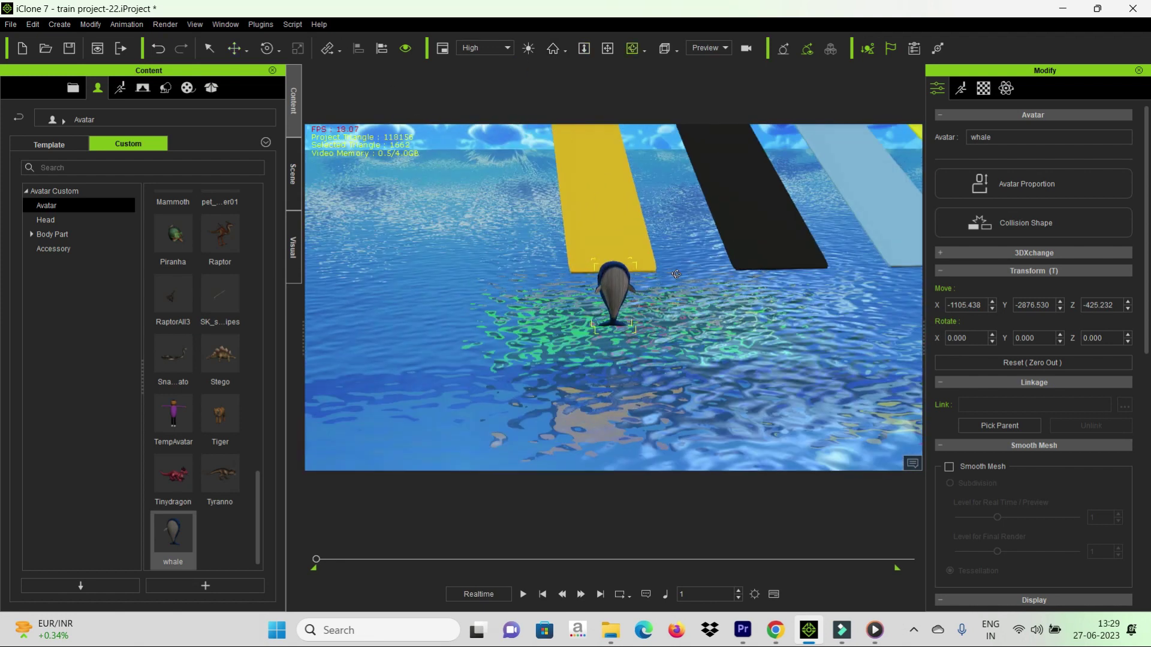
- Move the whale away from the yellow ramp's end to Y -2899.453
scroll(676, 415, up, 4)
right_drag(734, 226, 667, 441)
drag(617, 308, 625, 343)
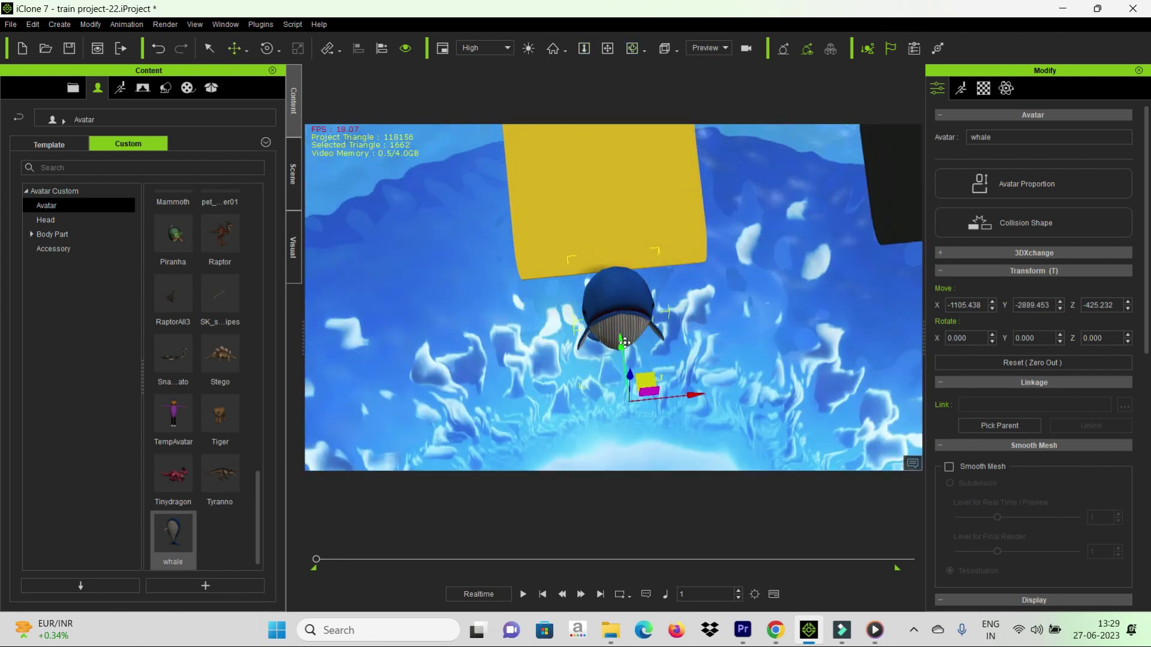
- Rotate the whale to face the yellow ramp, entering 90 for X and adjusting it to X 45.215, Z 180
drag(625, 388, 697, 310)
double_click(961, 339)
text(90)
key(Return)
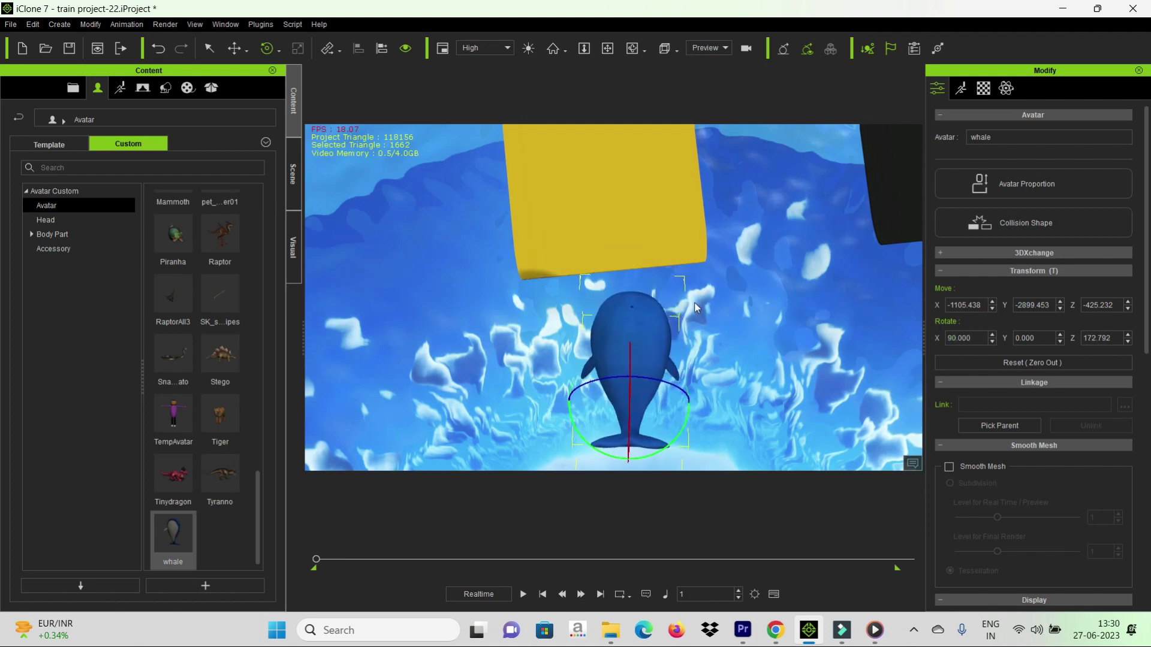
right_drag(507, 354, 602, 368)
drag(660, 456, 653, 445)
scroll(653, 444, down, 3)
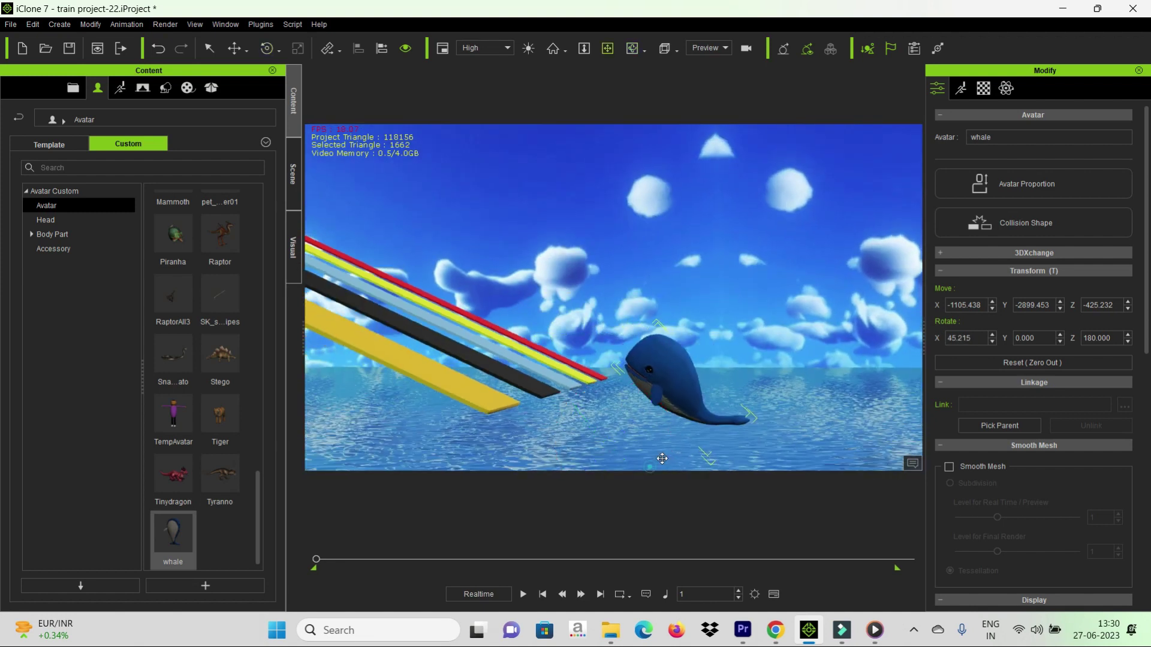
- Lower the whale into the water and move it up to the yellow ramp's end, at Y -2815.972, Z -460.998
right_drag(653, 419, 651, 446)
drag(653, 351, 655, 420)
middle_drag(656, 420, 666, 337)
drag(668, 334, 570, 297)
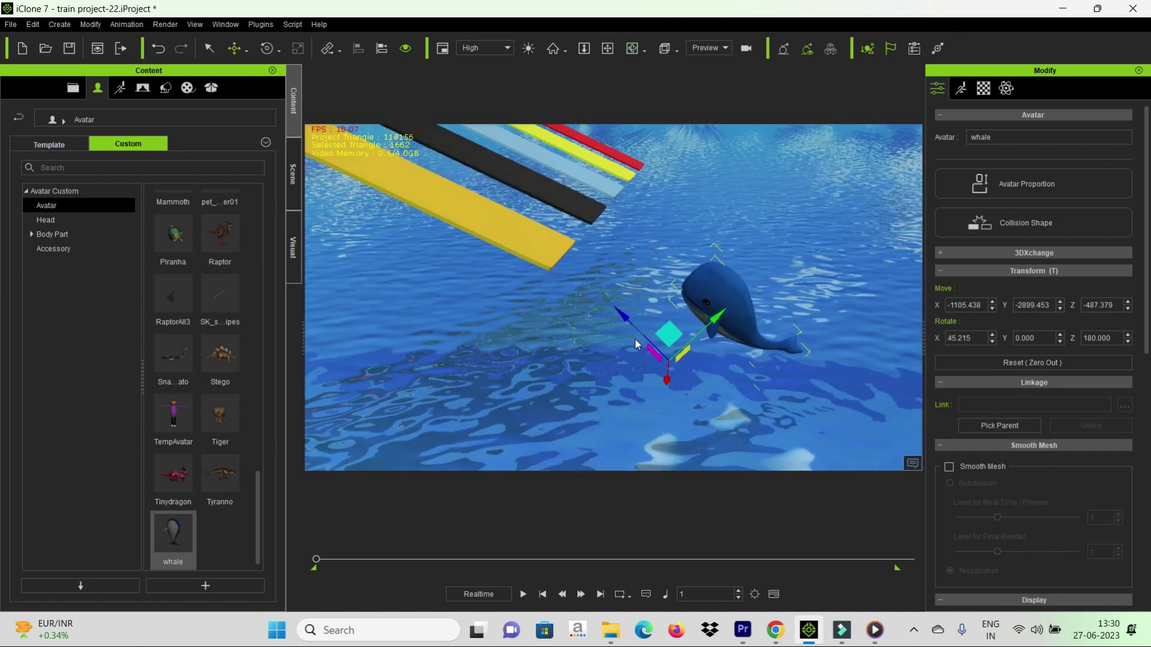
- Open the whale's mouth by rotating its jaw bone in Edit Motion Layer, and save the project
right_drag(446, 259, 575, 270)
click(962, 89)
click(998, 157)
drag(776, 295, 1008, 272)
right_drag(648, 300, 561, 218)
scroll(623, 299, up, 5)
click(569, 215)
scroll(618, 283, down, 2)
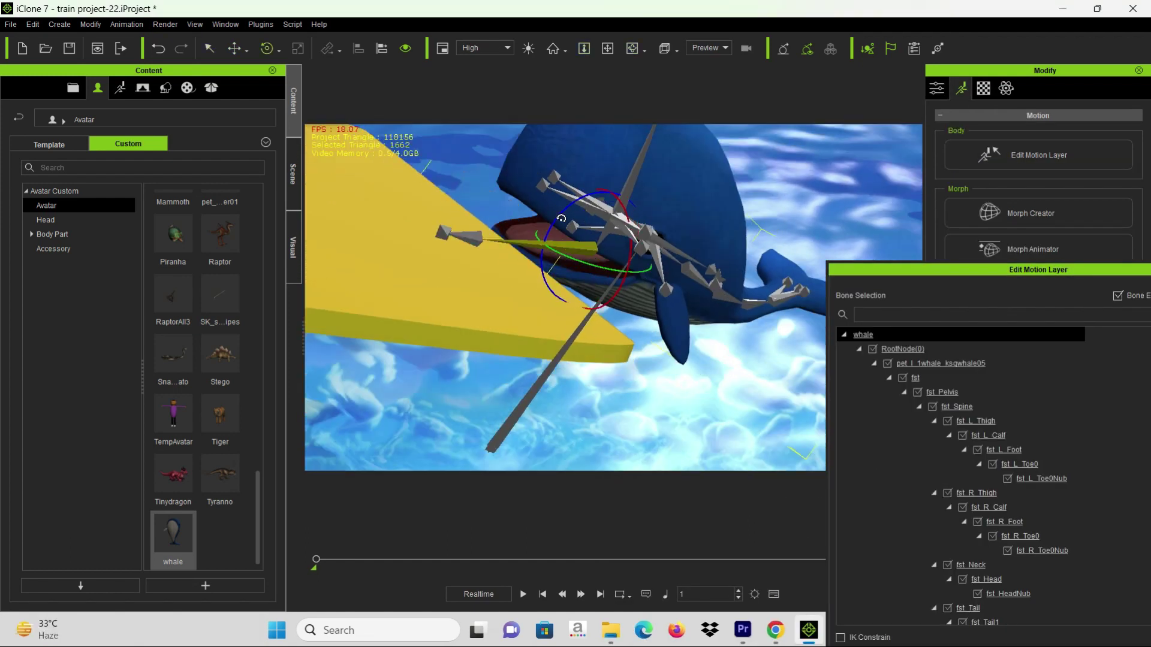
drag(1086, 270, 808, 283)
click(953, 283)
click(11, 24)
click(55, 79)
- Enlarge the whale's body with Avatar Proportion
scroll(802, 279, down, 5)
right_drag(802, 279, 680, 262)
click(1013, 182)
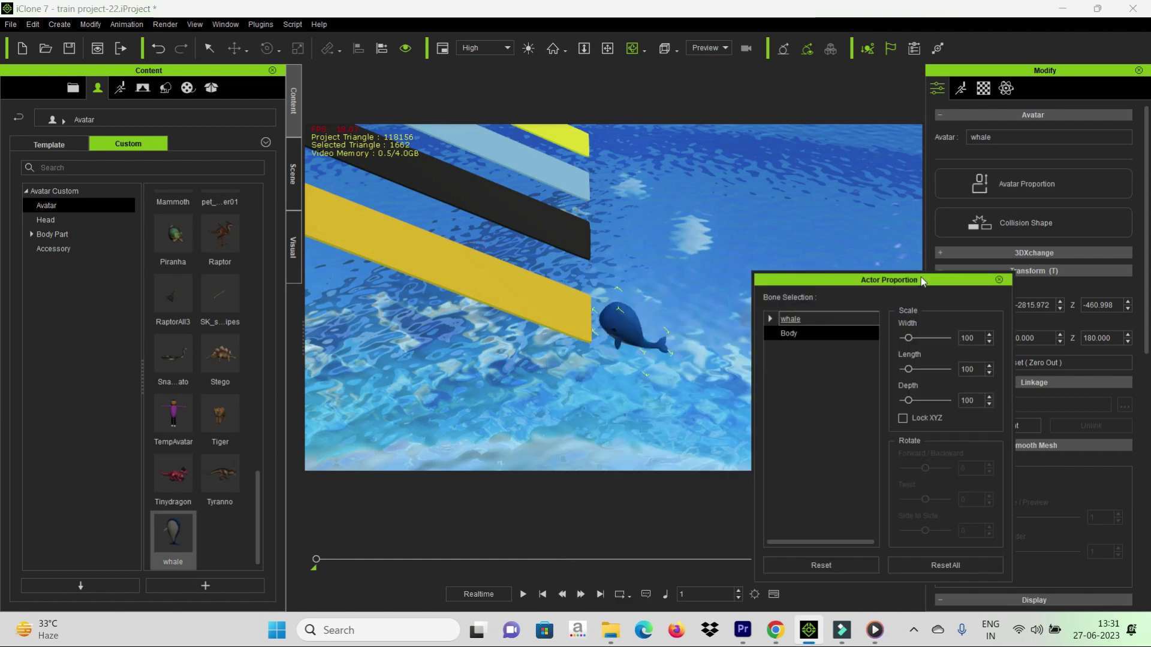
drag(920, 337, 931, 338)
click(1001, 278)
- Lower the enlarged whale to Z -512.406 at the end of the yellow ramp
key(w)
drag(595, 308, 606, 353)
right_drag(606, 357, 735, 308)
drag(649, 387, 650, 373)
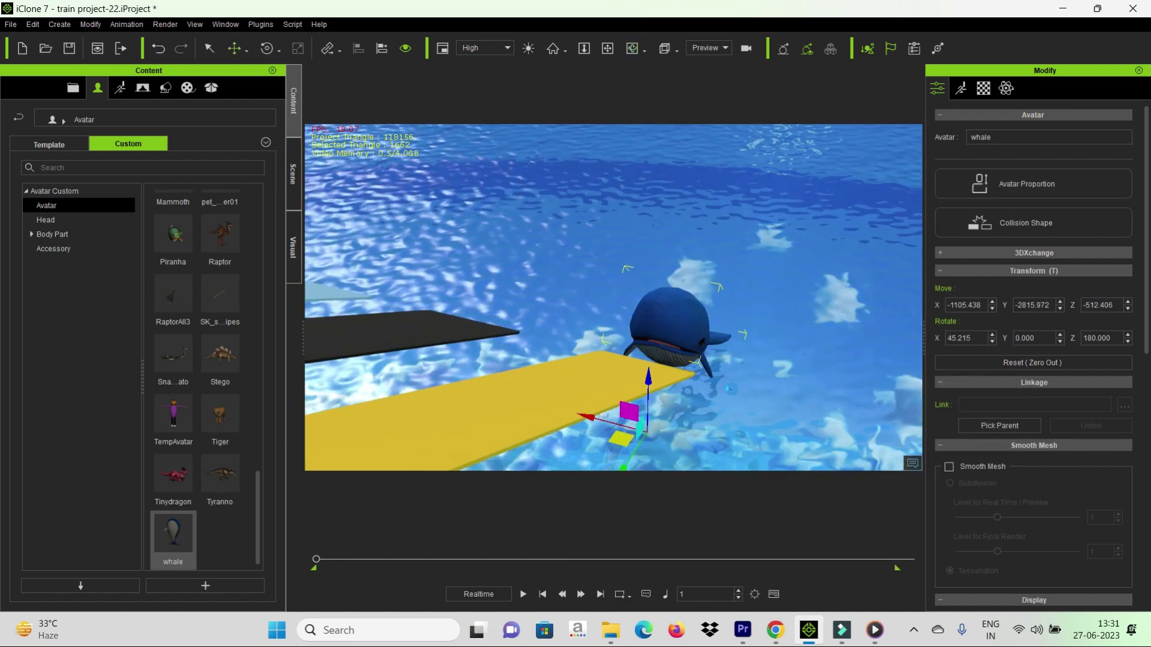
- Apply the loopRun performance to the buffalo on the yellow path just after frame 730
right_drag(689, 300, 526, 206)
middle_drag(526, 206, 575, 236)
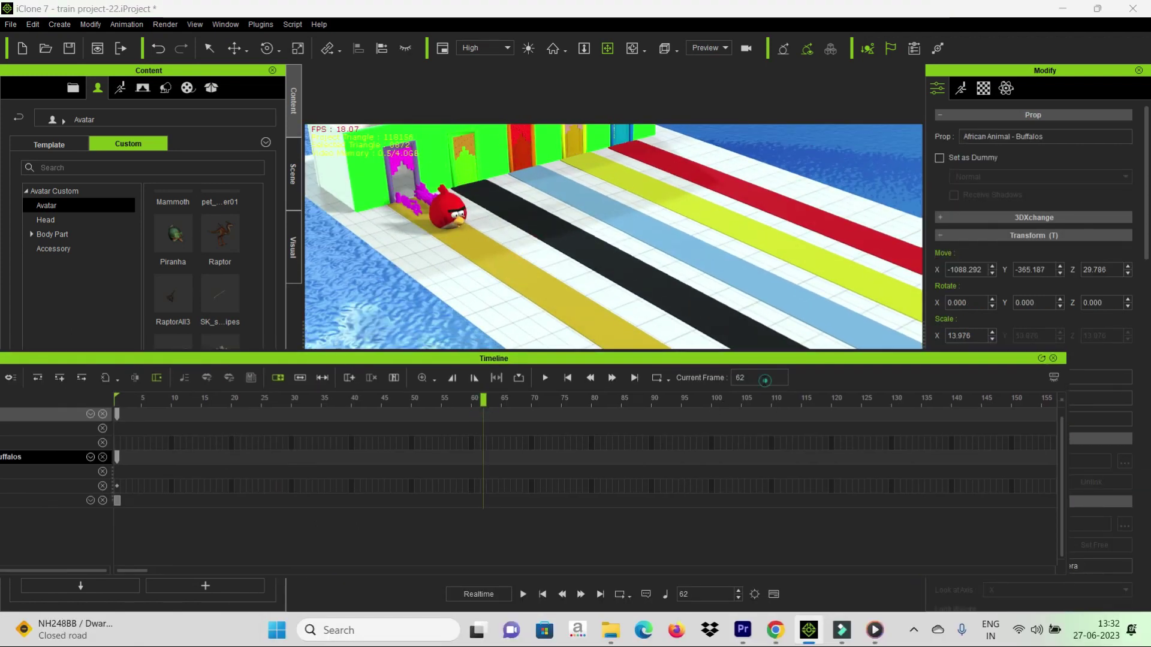
drag(477, 398, 767, 440)
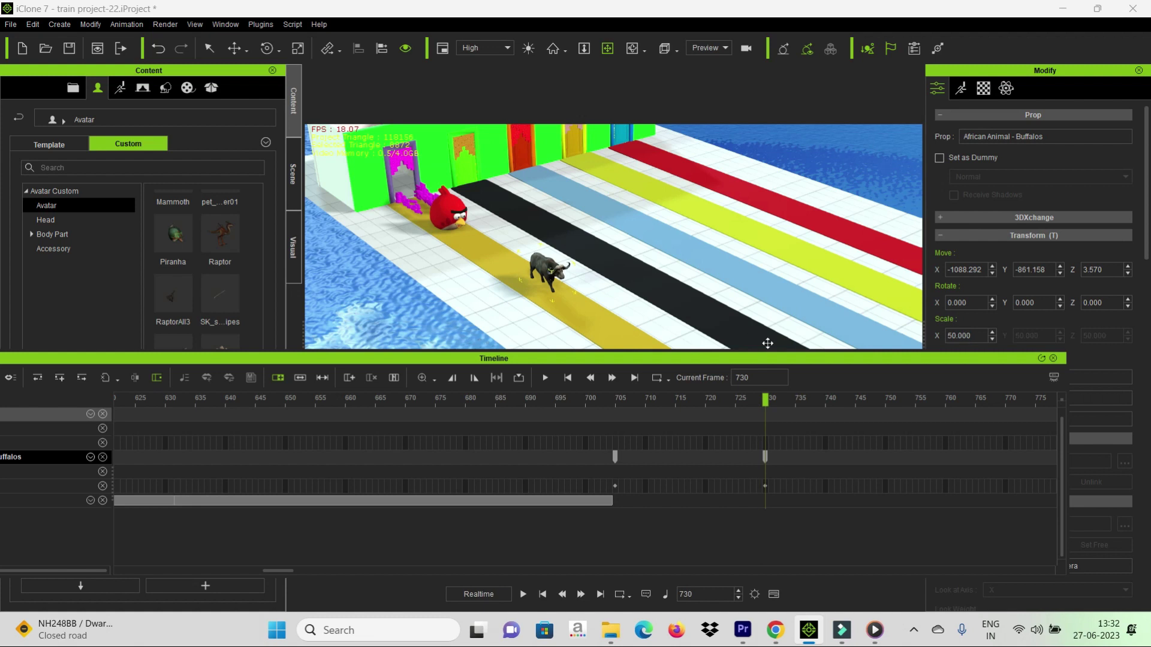
right_click(550, 265)
mouse_move(637, 402)
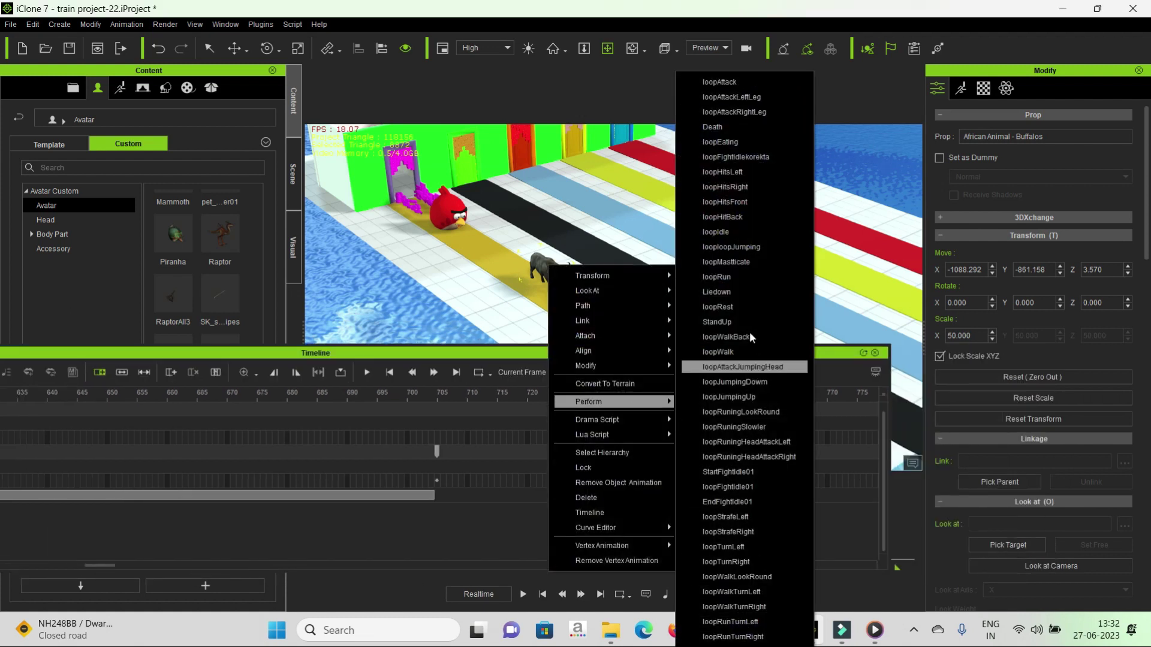
click(717, 277)
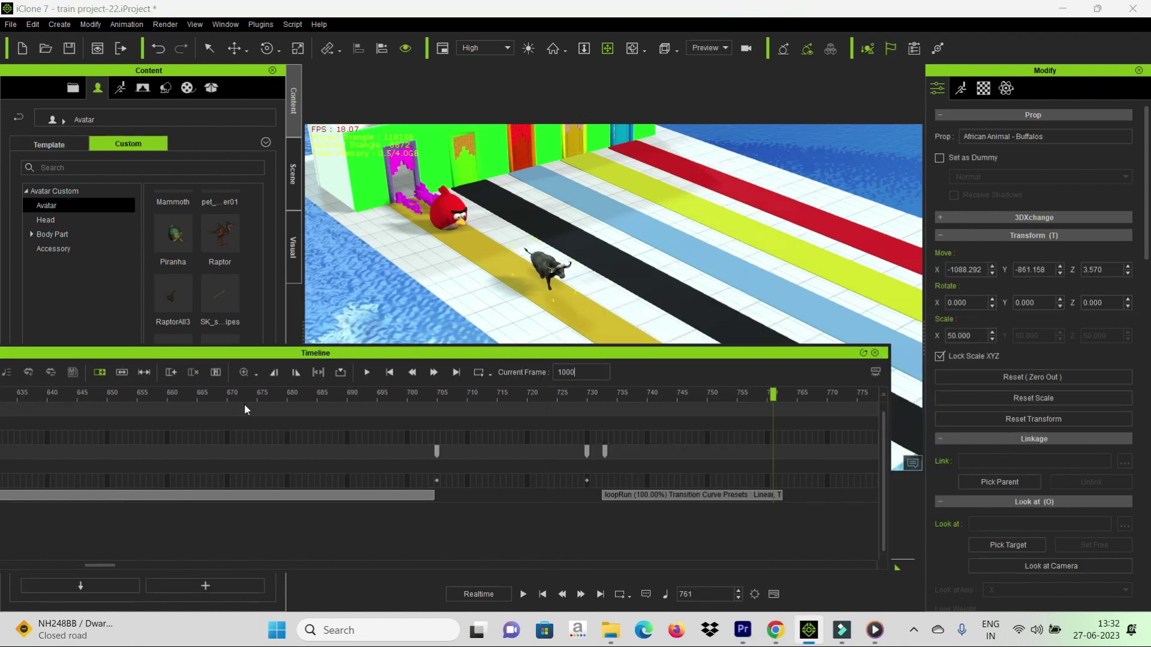
- At frame 1000, move the buffalo along the yellow path to Y -1923.846, at the top of the ramp
key(Return)
key(F3)
key(z)
drag(717, 291, 718, 336)
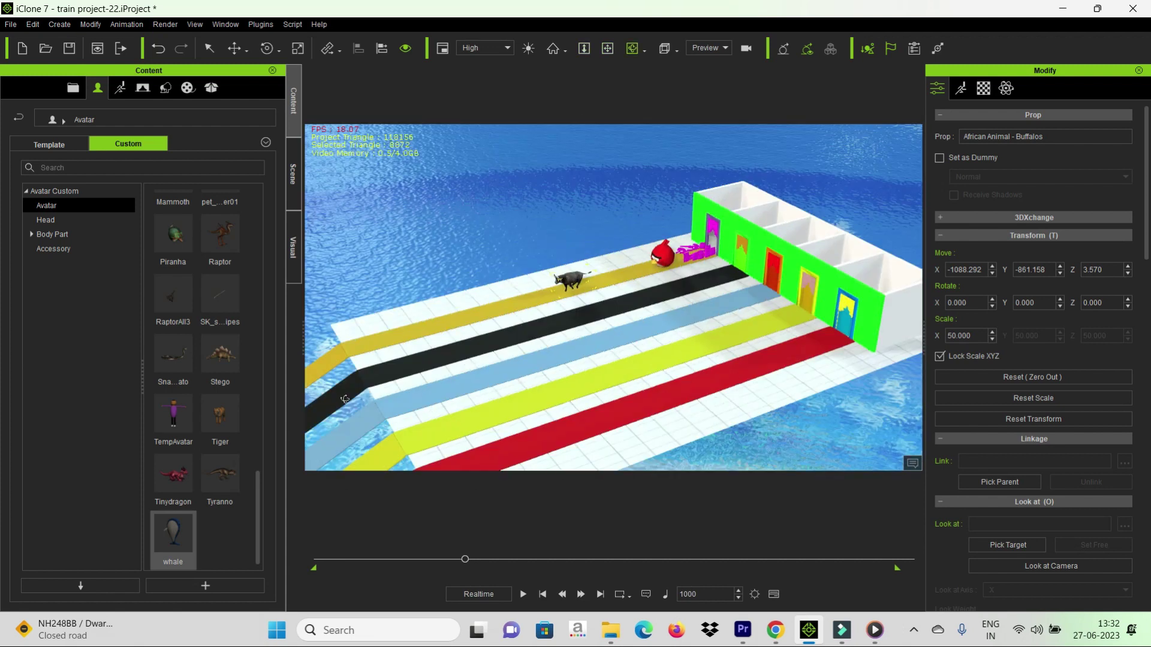
middle_drag(344, 398, 695, 414)
drag(811, 319, 591, 321)
scroll(654, 338, up, 3)
scroll(654, 338, up, 4)
middle_drag(654, 339, 727, 344)
scroll(727, 344, down, 5)
middle_drag(821, 365, 668, 356)
- Lengthen the buffalo's loopRun clip to run past frame 1000
key(F3)
drag(534, 350, 868, 377)
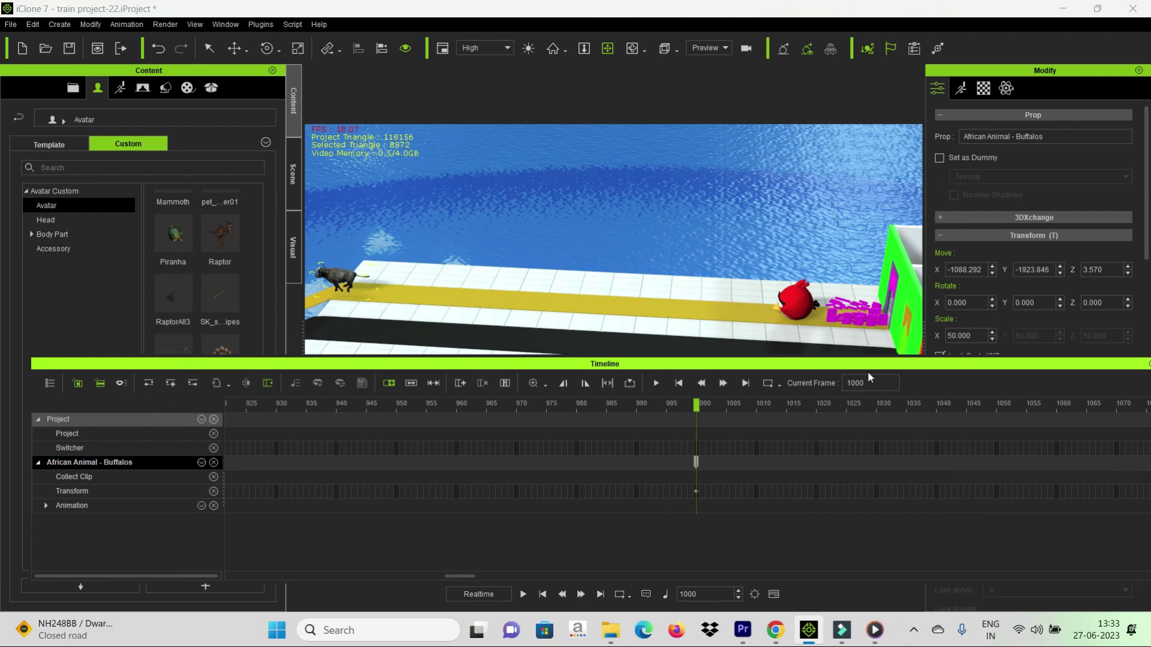
drag(745, 419, 595, 422)
drag(602, 521, 743, 495)
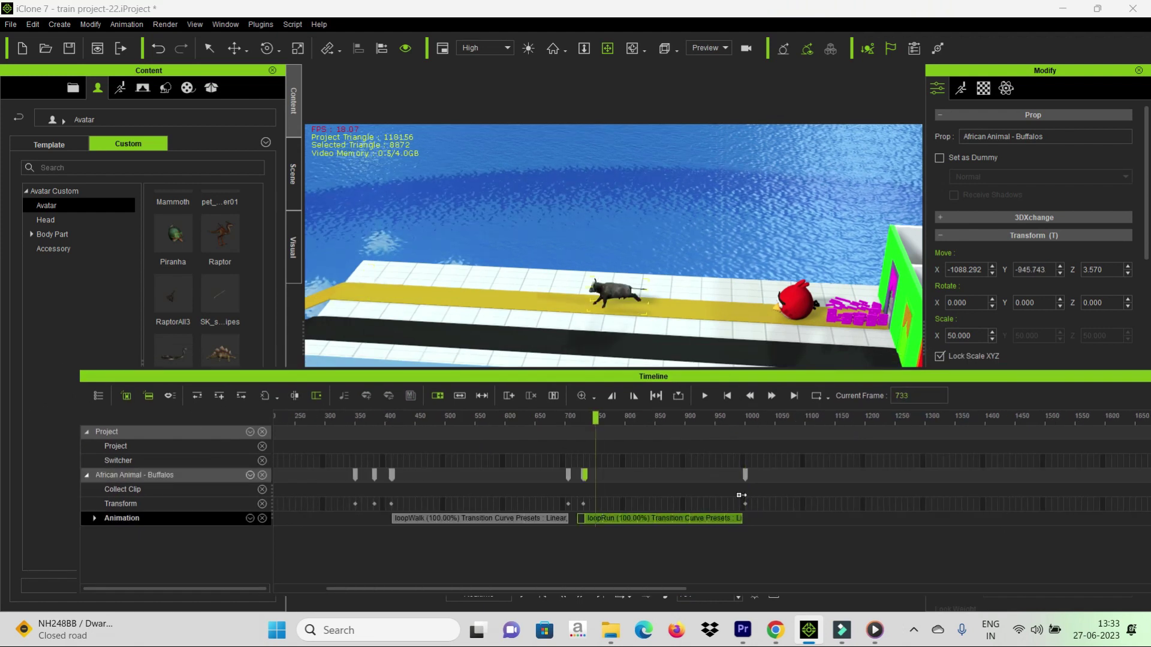
click(738, 421)
scroll(737, 421, up, 5)
drag(847, 421, 809, 424)
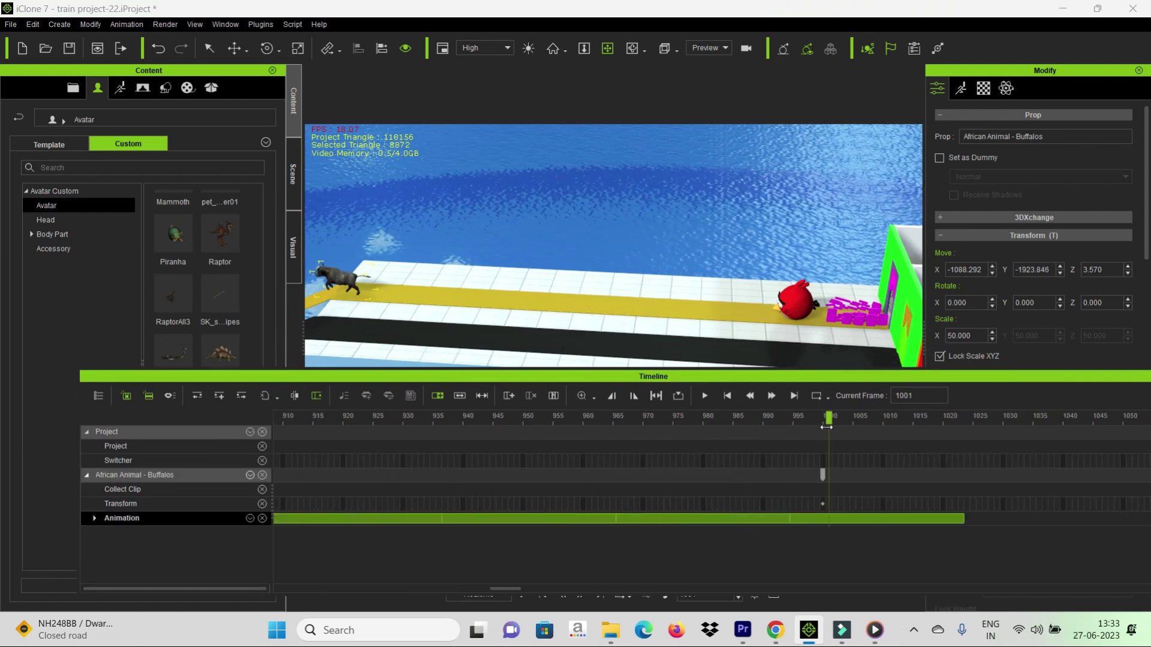
- Extend the buffalo's loopRun clip further, to just beyond frame 1300
middle_drag(429, 300, 689, 349)
drag(512, 588, 573, 604)
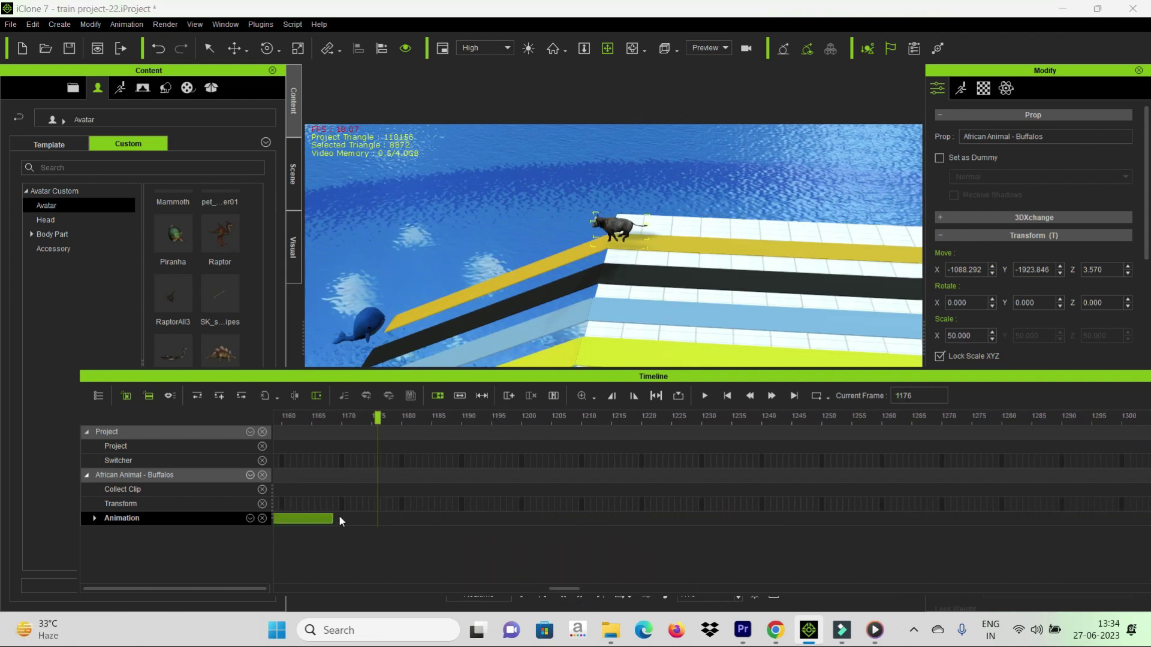
drag(330, 518, 1135, 497)
drag(1027, 521, 1089, 527)
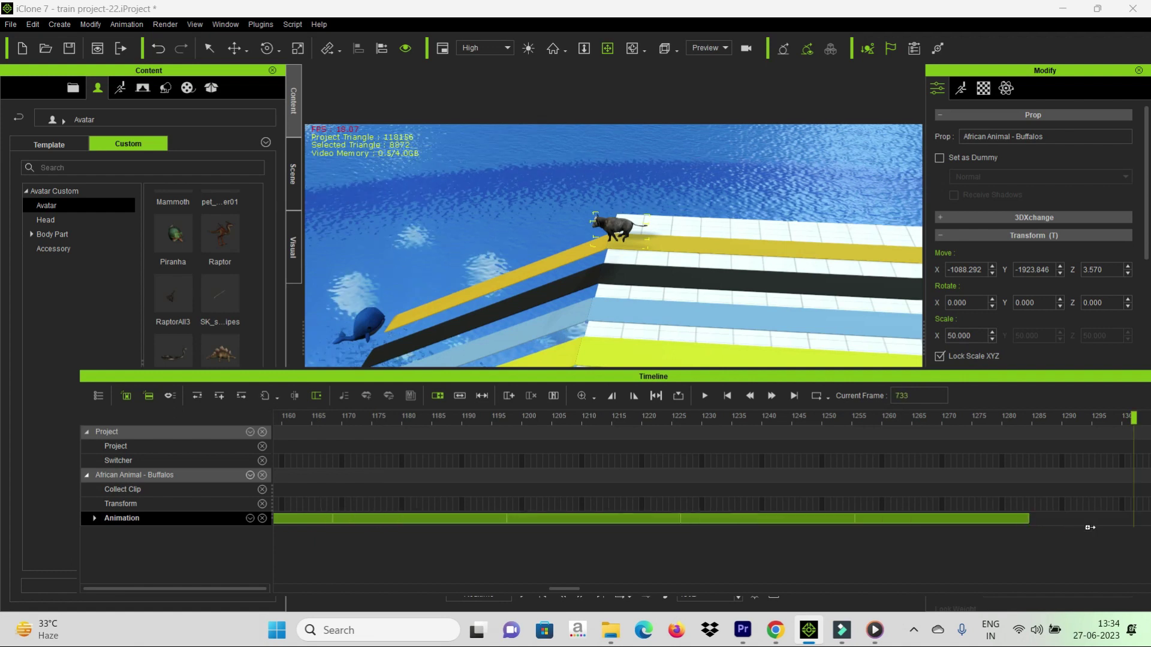
drag(568, 593, 575, 592)
drag(846, 522, 1018, 522)
click(938, 422)
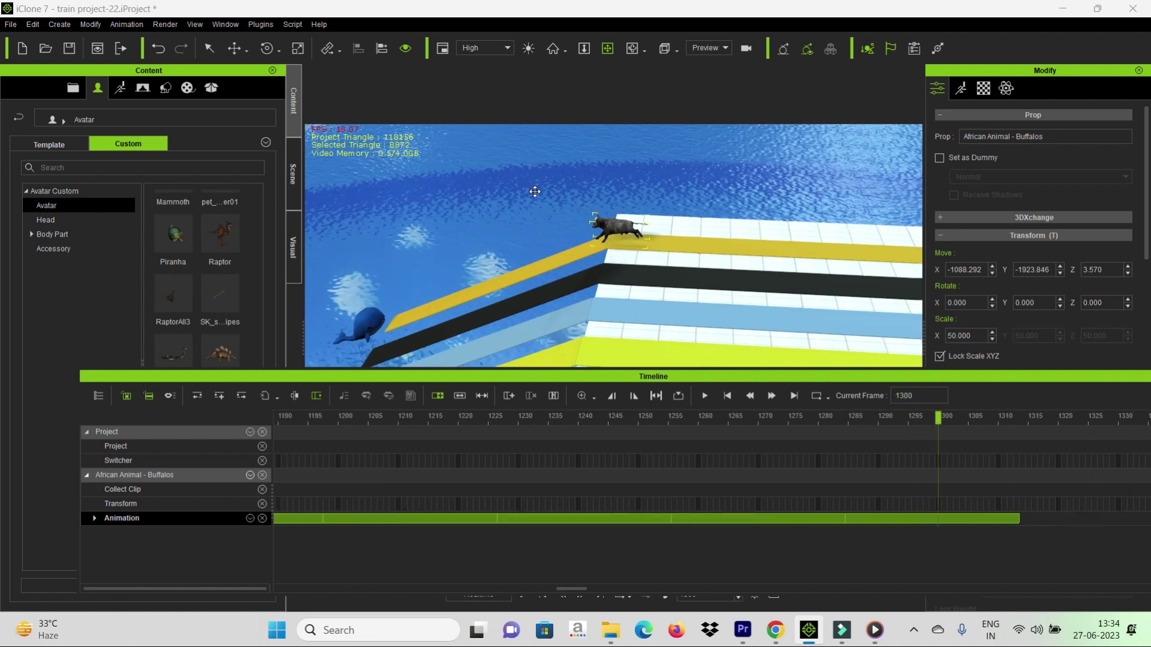
- At frame 1031, tilt the buffalo down to X 24.588 and move it onto the ramp's start at Y -1998.568
key(BackSpace)
text(0)
key(Return)
drag(508, 590, 521, 593)
scroll(686, 244, up, 5)
right_drag(833, 279, 739, 252)
scroll(739, 252, up, 3)
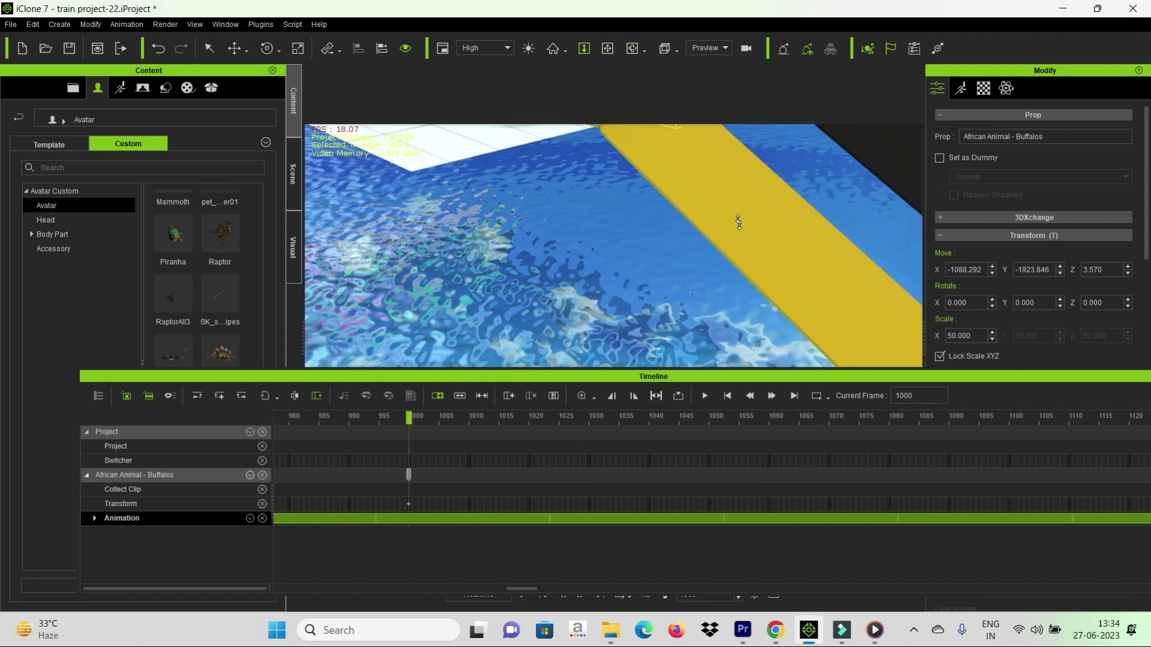
scroll(739, 221, down, 3)
middle_drag(738, 222, 742, 326)
right_drag(742, 326, 695, 325)
drag(408, 418, 594, 431)
key(e)
drag(473, 220, 487, 239)
key(w)
drag(355, 258, 422, 264)
- Lower the buffalo onto the yellow ramp at Y -2024.008, Z -32.887 and tilt it to X 34.958
click(876, 631)
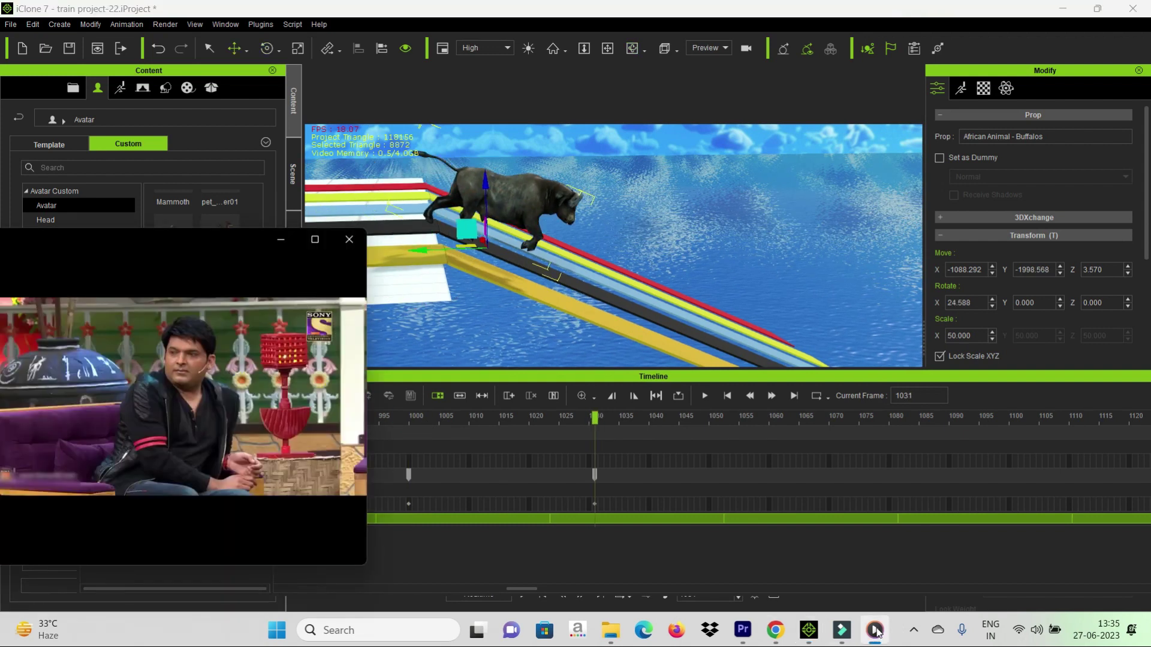
click(585, 168)
drag(486, 187, 494, 218)
drag(424, 279, 447, 281)
key(e)
drag(547, 228, 556, 235)
- At frame 1300, move the buffalo down to the end of the yellow ramp at Y -2745.911, Z -362.095
mouse_move(595, 419)
mouse_down()
mouse_move(432, 420)
mouse_move(594, 421)
mouse_up()
text(1)
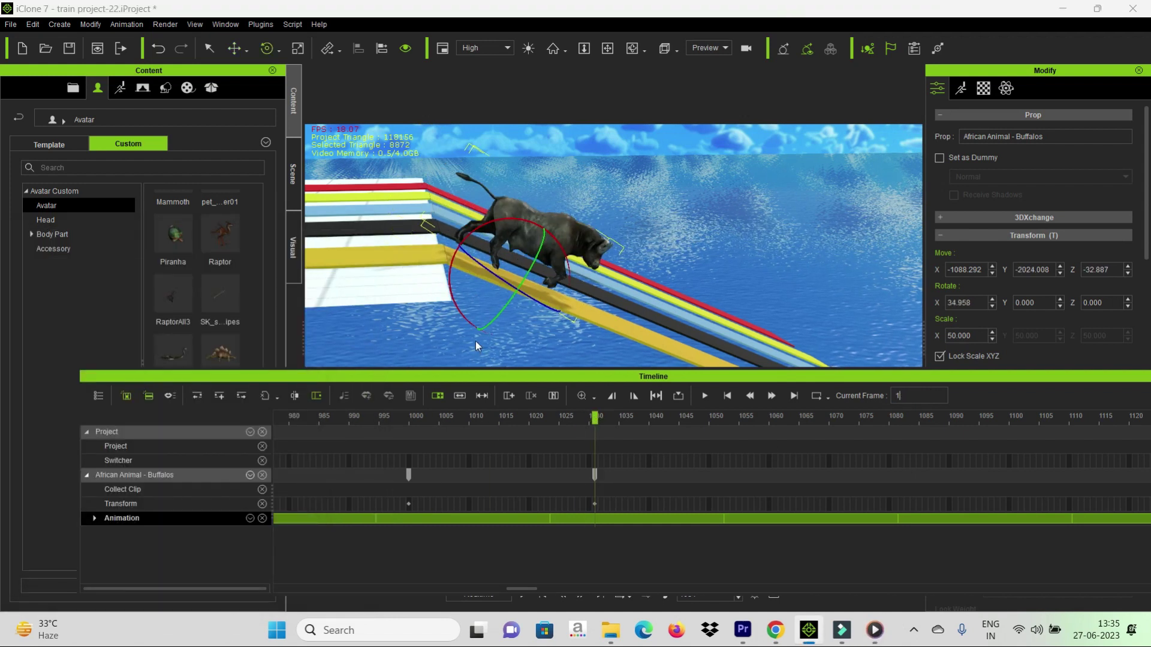
text(300)
key(Return)
scroll(680, 257, down, 3)
middle_drag(679, 257, 635, 257)
key(F3)
key(w)
drag(355, 219, 612, 212)
drag(631, 167, 632, 271)
drag(614, 321, 755, 327)
drag(773, 281, 773, 330)
right_drag(788, 333, 847, 314)
key(F3)
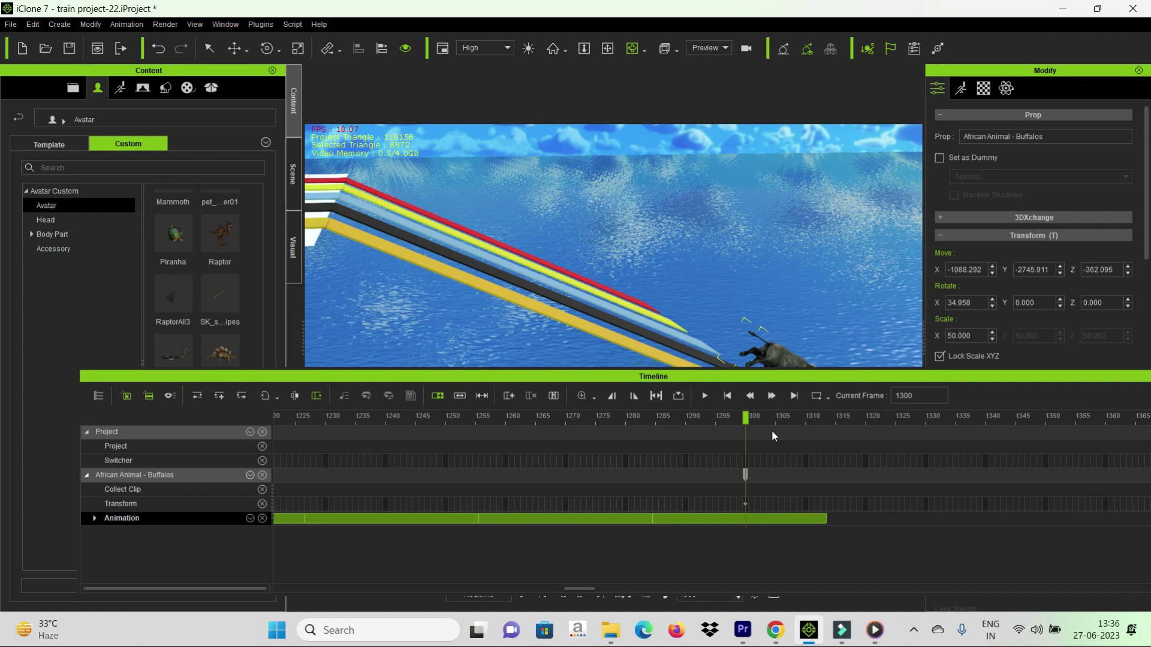
- Examine the buffalo's keyframes from 1000 to 1300 and its position against the whale at the ramp's end
scroll(702, 428, up, 3)
scroll(613, 415, down, 2)
scroll(568, 416, down, 2)
drag(592, 588, 575, 589)
mouse_move(1007, 427)
mouse_down()
mouse_move(437, 418)
mouse_move(997, 418)
mouse_up()
drag(981, 377, 734, 472)
middle_drag(863, 421, 703, 352)
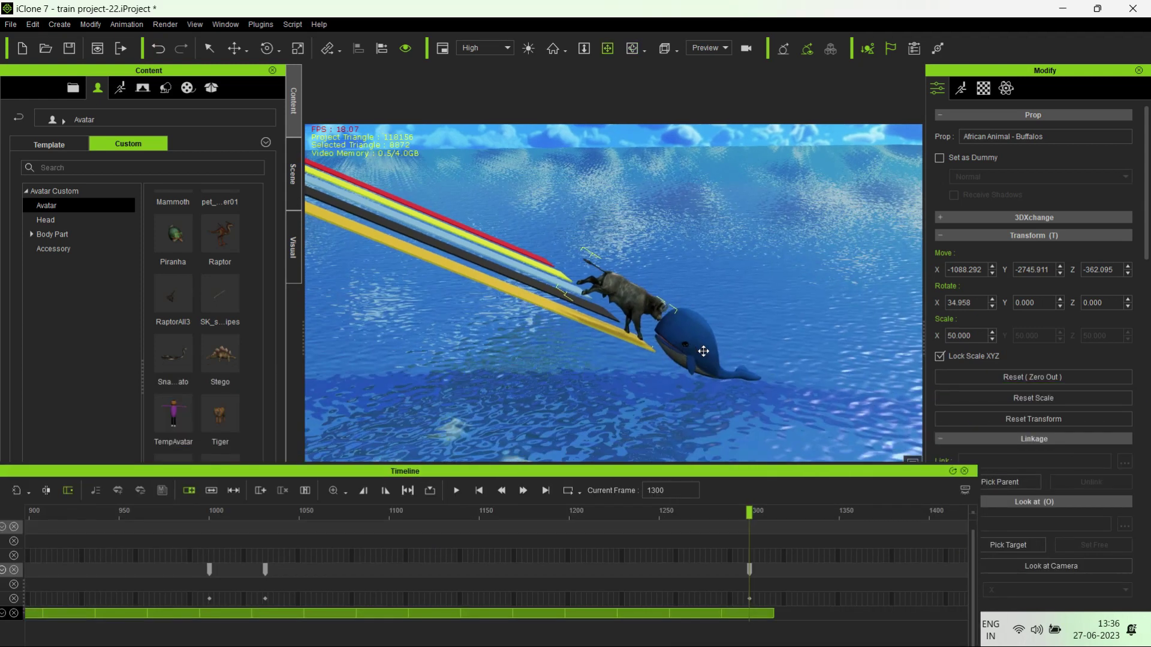
scroll(766, 514, up, 2)
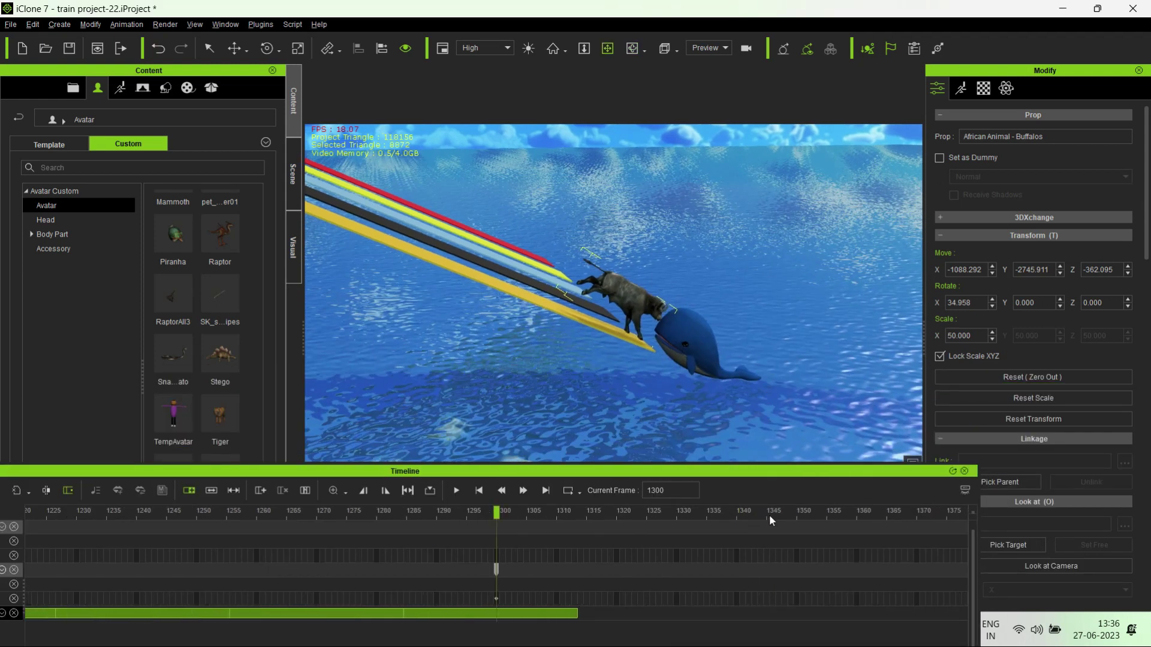
- Select the whale and sink it below the water to Z -694.422 at frame 1
drag(738, 470, 804, 464)
click(695, 333)
right_drag(786, 372, 570, 354)
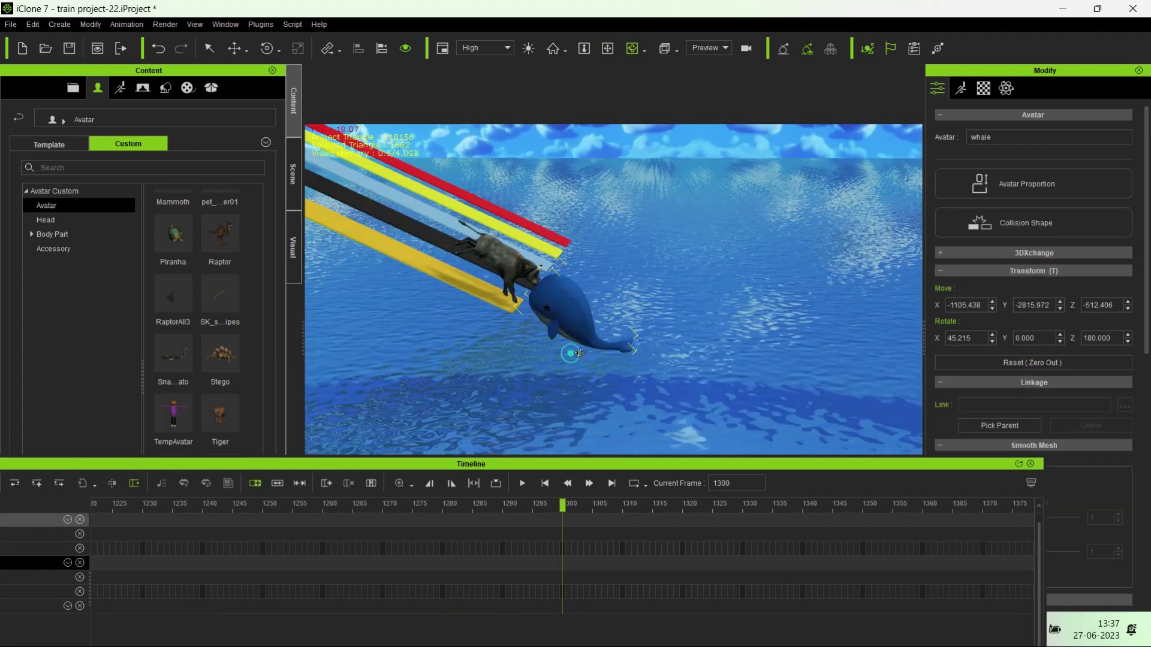
middle_drag(570, 354, 662, 305)
scroll(662, 306, up, 5)
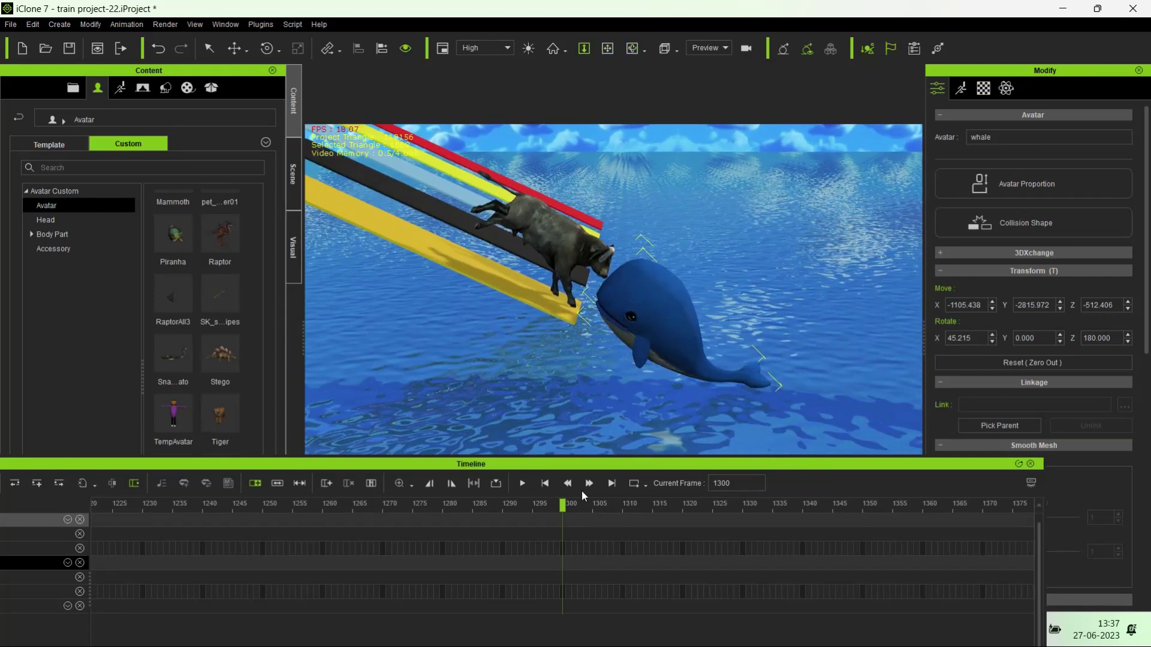
click(544, 483)
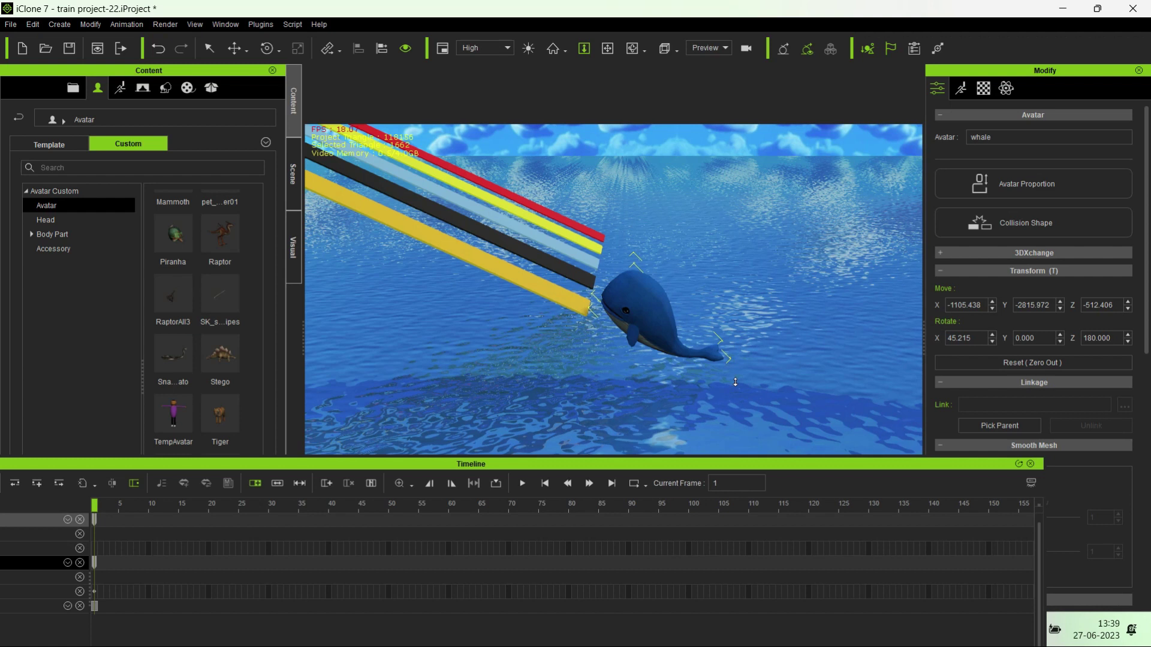
drag(590, 313, 622, 415)
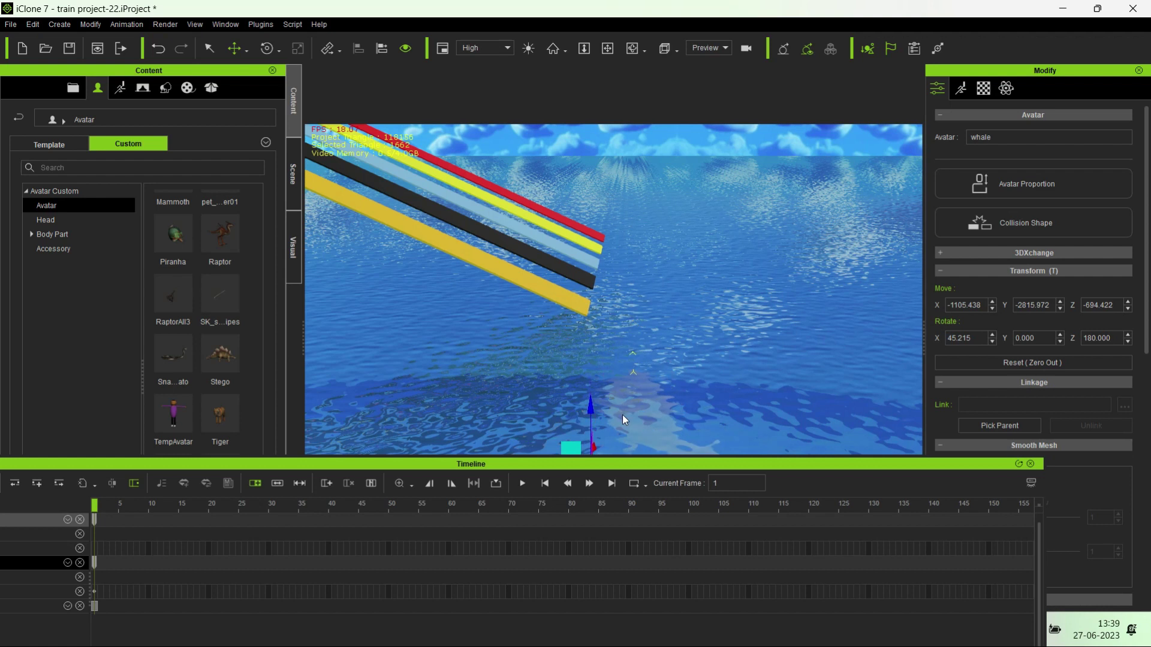
- At frame 1300, raise the whale out of the water to Y -2842.126, Z -546.202 beside the ramp's end
scroll(632, 405, down, 3)
drag(537, 378, 692, 384)
drag(733, 483, 632, 466)
text(1300)
key(Return)
mouse_move(563, 504)
mouse_down()
mouse_move(388, 519)
mouse_move(565, 517)
mouse_up()
drag(762, 317, 762, 279)
drag(691, 341, 542, 341)
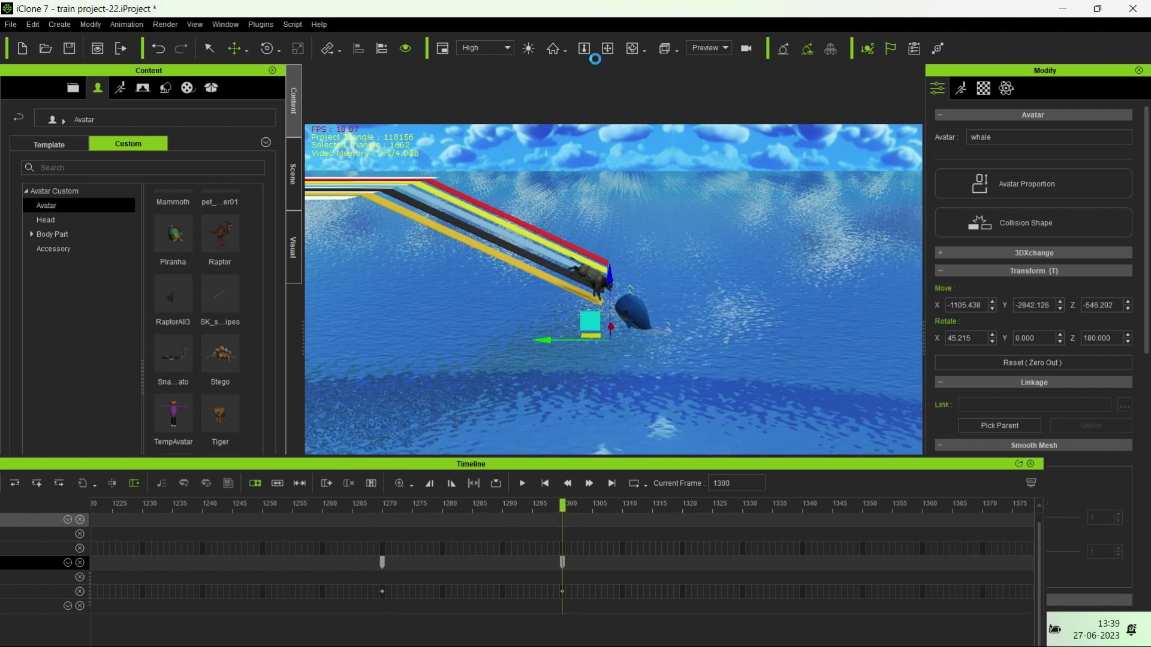
- Fine-tune the whale's position at frame 1300 to Y -2847.027, Z -509.243, close to the buffalo
click(554, 49)
right_drag(662, 352, 800, 365)
drag(548, 320, 551, 289)
mouse_move(493, 353)
mouse_down()
mouse_move(467, 349)
mouse_move(493, 352)
mouse_up()
click(567, 507)
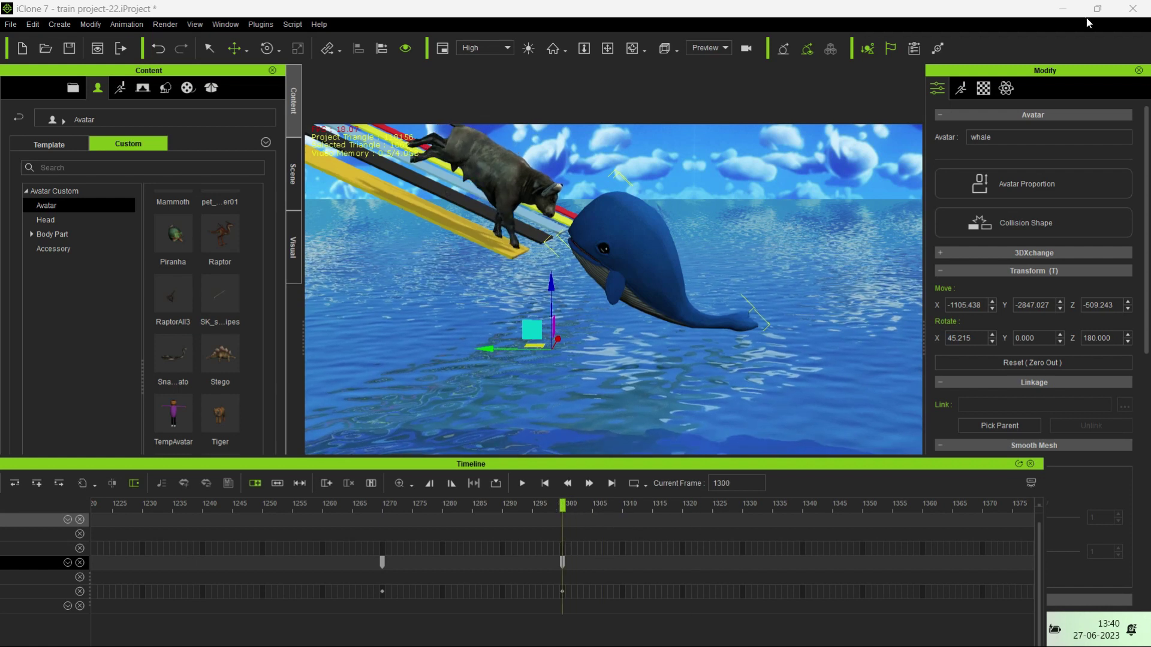
- Key the whale's jaw bone at frame 1300 with a slight rotation in Edit Motion Layer
click(961, 88)
click(1039, 154)
drag(656, 288, 890, 267)
scroll(696, 285, up, 5)
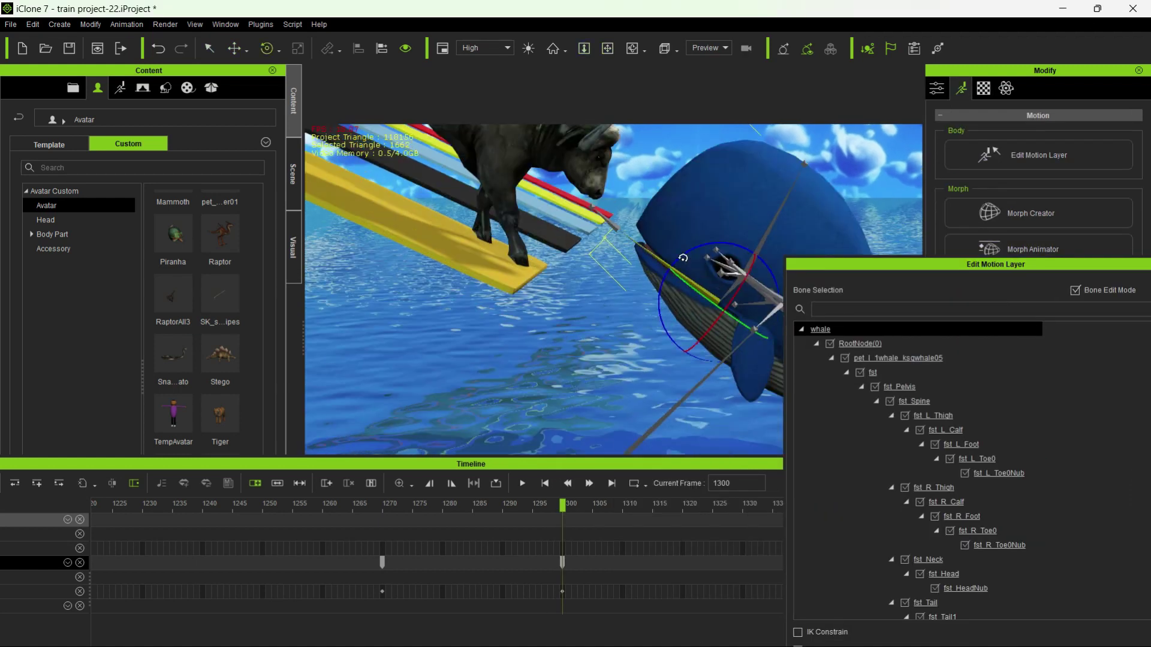
mouse_move(692, 251)
mouse_down()
mouse_move(660, 308)
mouse_move(690, 250)
mouse_up()
- Open the whale's mouth wide at frame 1331 by rotating its jaw bone
drag(635, 461, 506, 453)
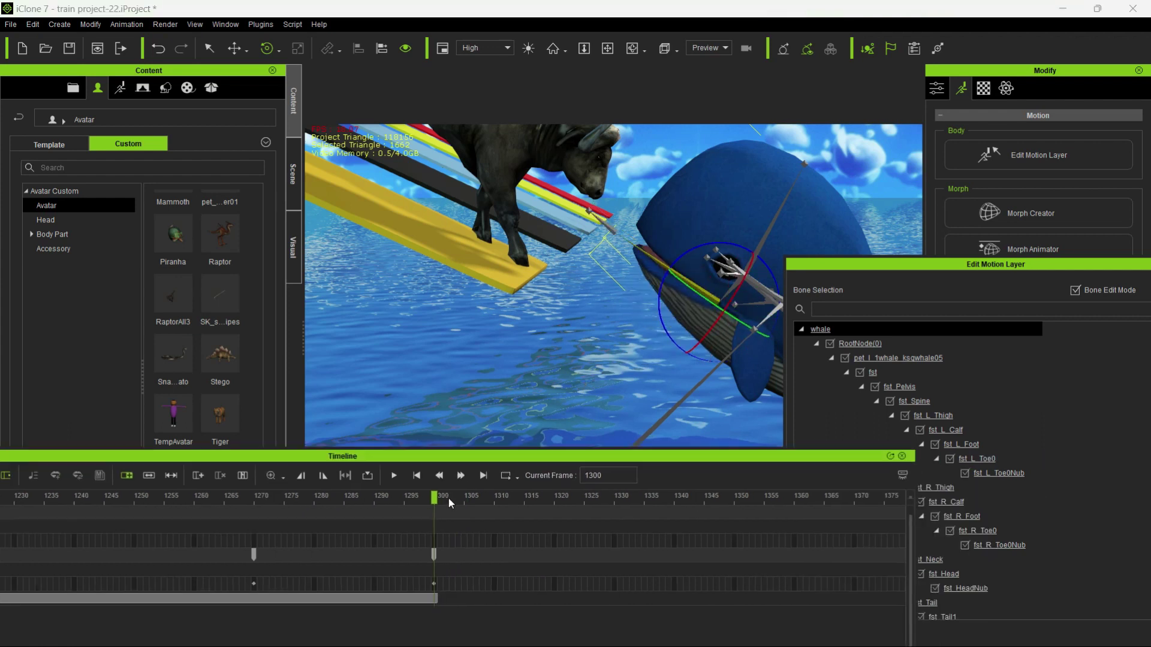
drag(448, 498, 619, 503)
drag(688, 251, 650, 343)
mouse_move(615, 502)
mouse_down()
mouse_move(650, 503)
mouse_move(620, 503)
mouse_up()
- Key the whale's jaw open about 30 frames further on, close it around frame 1390, and leave motion layer editing
drag(618, 454, 399, 371)
drag(52, 585, 63, 581)
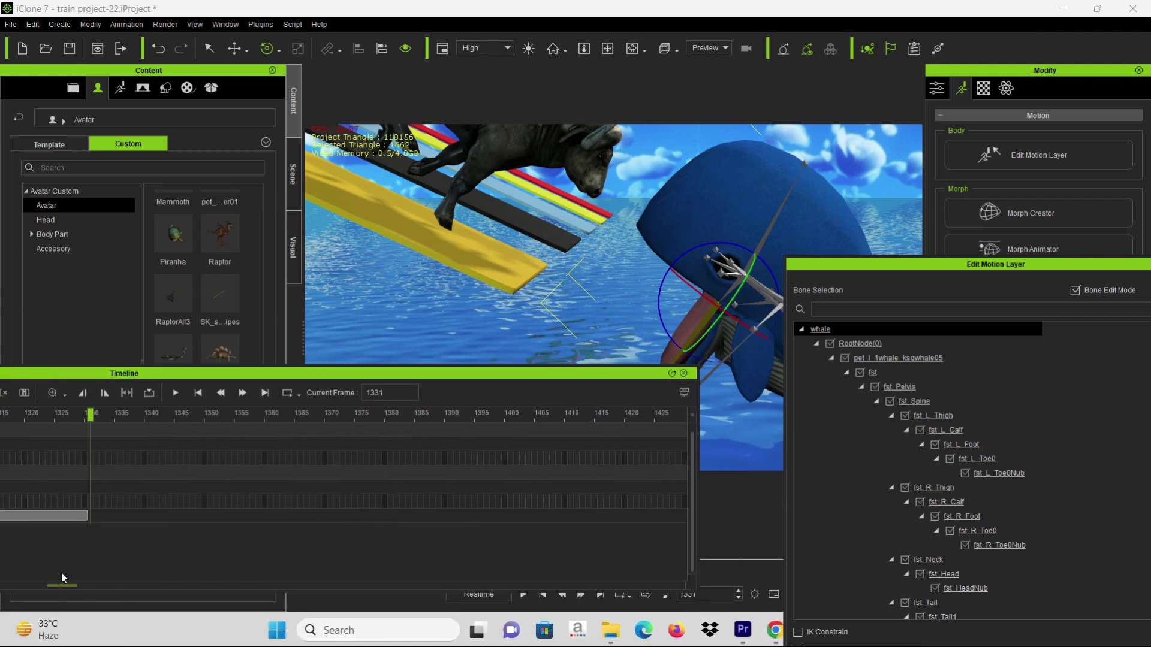
drag(91, 416, 298, 440)
drag(659, 325, 655, 337)
drag(264, 415, 447, 426)
drag(654, 310, 652, 251)
drag(947, 264, 757, 264)
click(990, 264)
- At frame 1330, scale the buffalo down and move it toward the whale's open mouth
drag(579, 376, 974, 364)
drag(839, 403, 484, 424)
scroll(530, 244, down, 5)
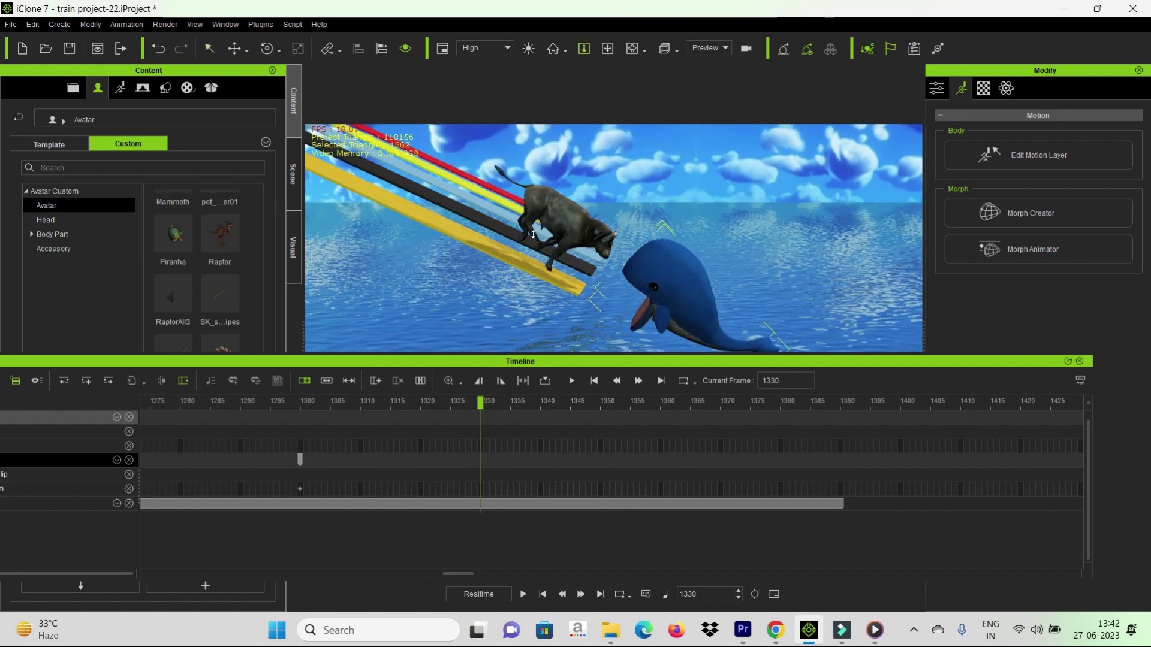
click(557, 216)
key(r)
drag(531, 257, 559, 378)
key(w)
drag(489, 258, 523, 296)
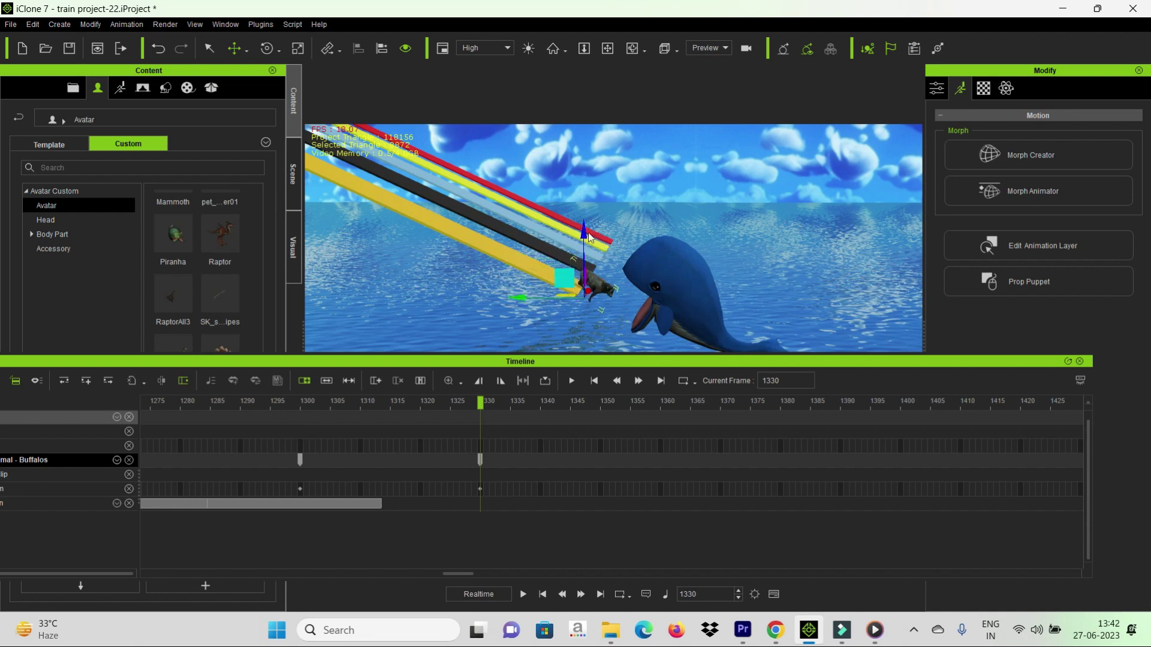
- Position the shrunken buffalo at the whale's open mouth, forward and slightly lower
scroll(575, 327, up, 4)
right_drag(577, 326, 761, 284)
drag(631, 297, 664, 307)
drag(709, 258, 710, 271)
right_drag(690, 263, 600, 324)
drag(600, 355, 600, 413)
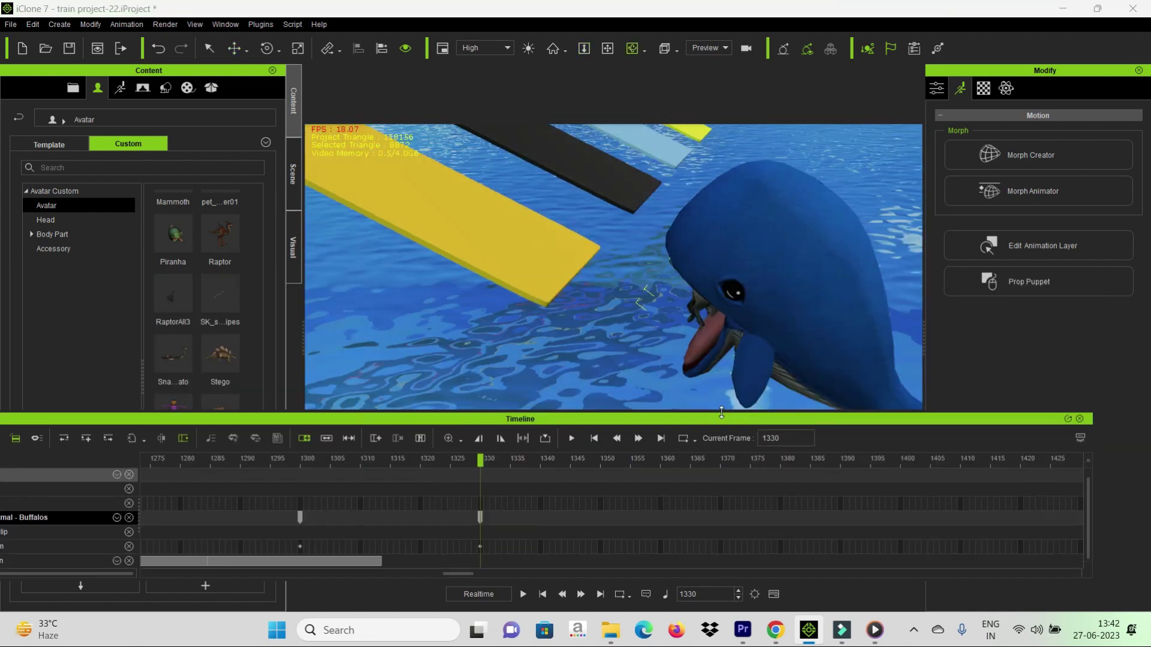
- Set a transform keyframe on the whale at frame 1400
right_drag(635, 300, 576, 312)
scroll(575, 312, down, 4)
drag(470, 462, 901, 496)
click(647, 231)
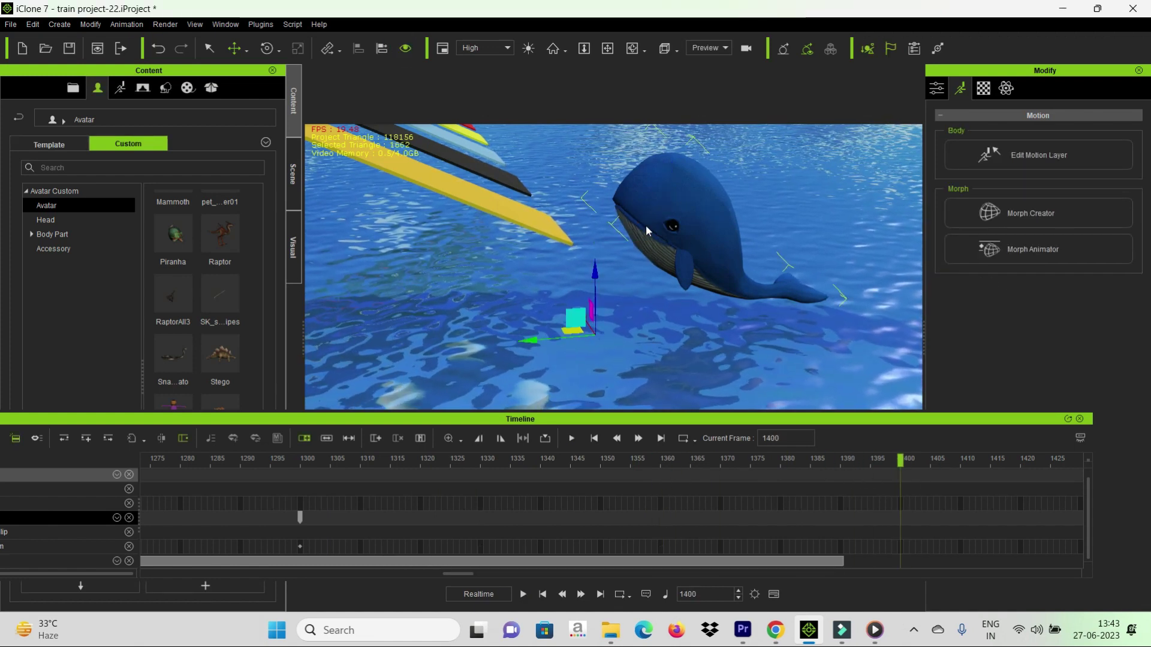
scroll(762, 231, down, 3)
right_drag(761, 234, 775, 423)
drag(577, 345, 581, 347)
- At frame 1460, move the whale to Y -2991.848, Z -466.733 and tilt it to X 83.287
drag(570, 419, 450, 345)
drag(330, 500, 353, 500)
drag(199, 387, 559, 432)
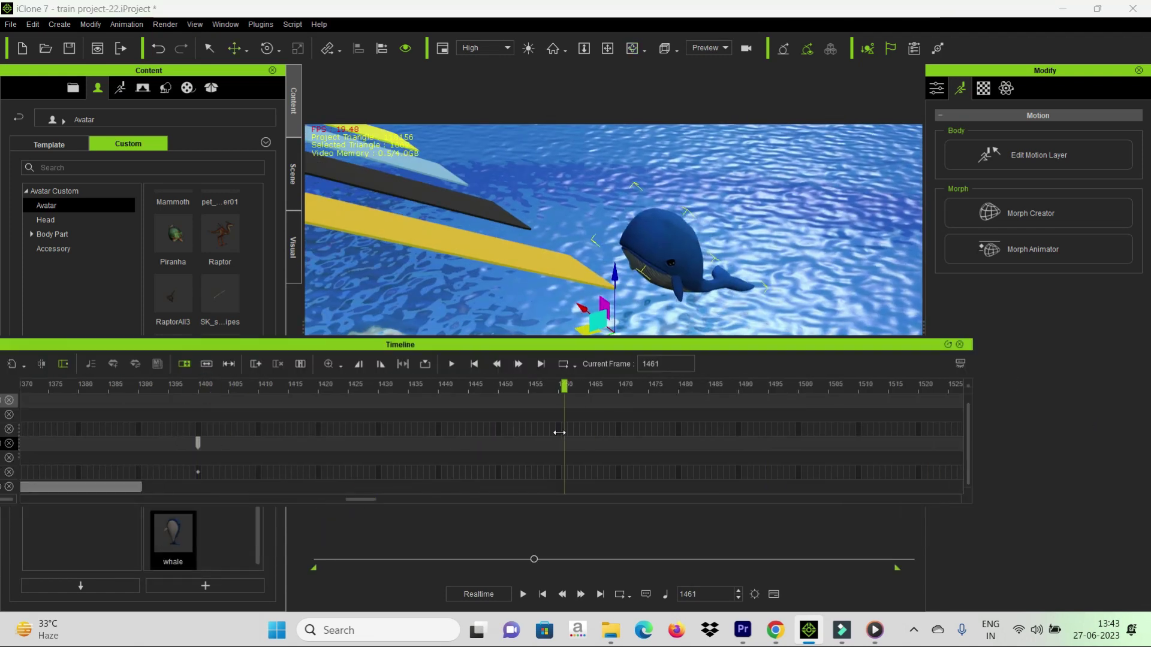
drag(559, 345, 591, 465)
key(e)
key(w)
key(e)
drag(614, 275, 598, 314)
click(937, 93)
double_click(958, 338)
text(0)
key(Return)
key(w)
key(w)
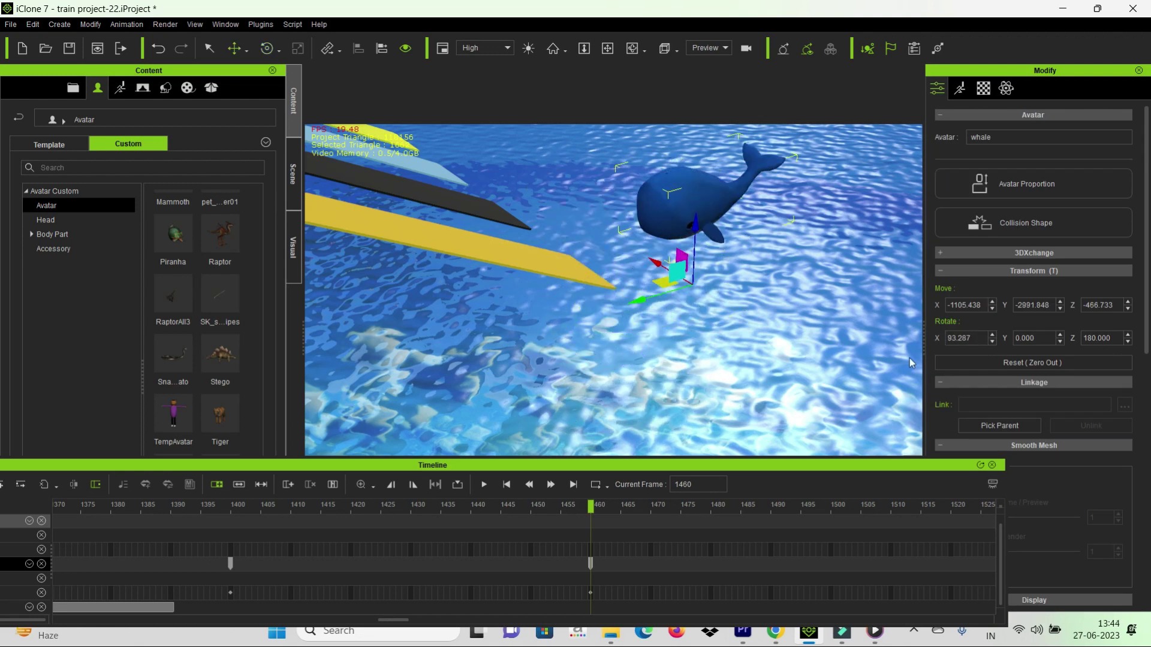
- Lower the whale to Z -617.236 and turn it away from the ramp at X 72.409, Y 3.801, Z 339.327
drag(694, 228, 685, 310)
key(e)
drag(688, 393, 826, 363)
mouse_move(676, 316)
mouse_down()
mouse_move(661, 333)
mouse_move(694, 311)
mouse_up()
key(w)
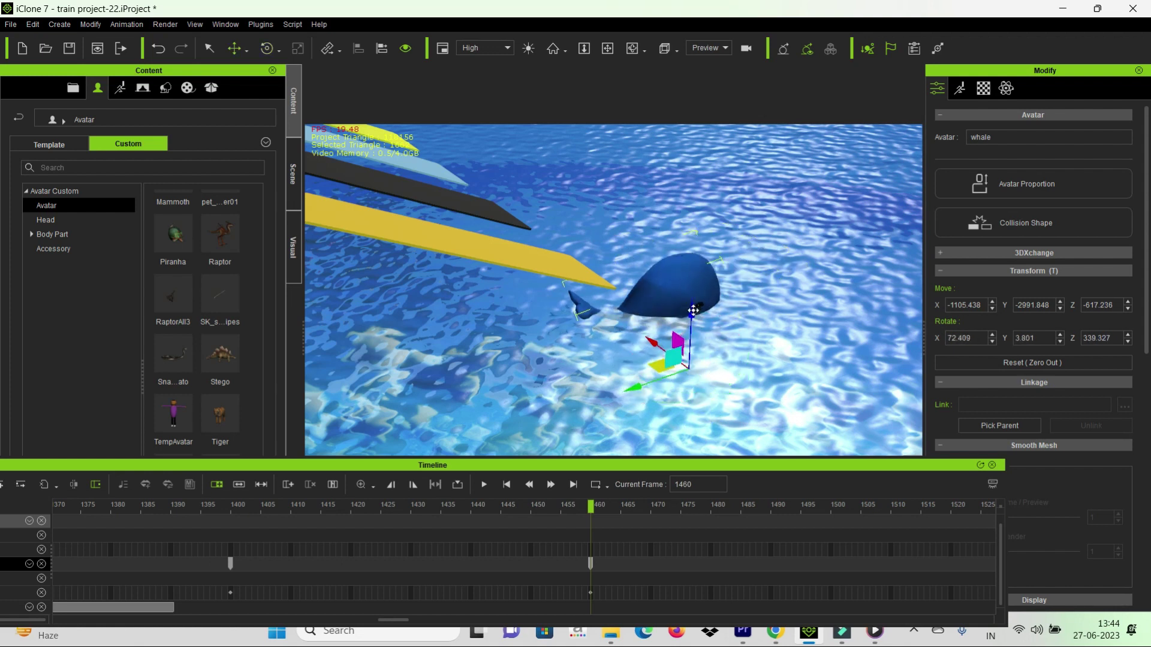
- Move the whale away from the ramp to Y -3192.624 at frame 1460, and advance to frame 1472
middle_drag(803, 347, 672, 347)
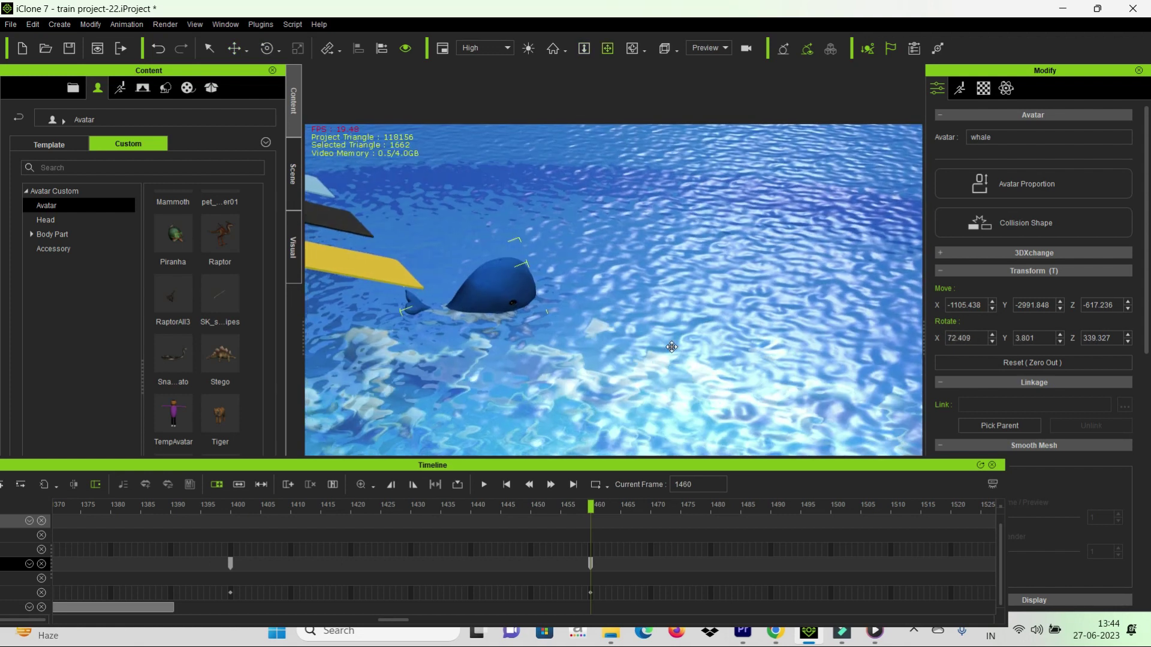
right_drag(672, 347, 707, 339)
drag(460, 374, 568, 357)
drag(590, 508, 663, 509)
scroll(757, 322, down, 4)
middle_drag(757, 321, 648, 325)
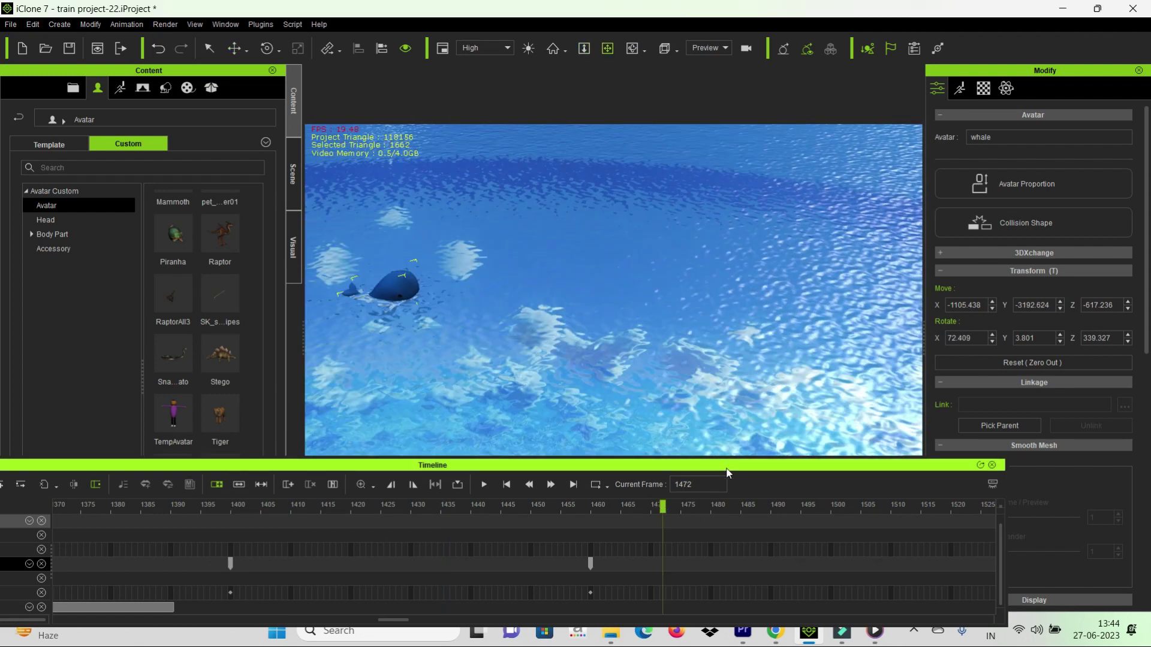
- Scrub the timeline around the whale's last keyframes and review its swim away from the ramp
drag(726, 467, 648, 431)
drag(586, 472, 519, 471)
scroll(679, 465, down, 3)
scroll(680, 465, down, 1)
drag(873, 474, 877, 481)
middle_drag(716, 322, 760, 318)
drag(327, 350, 917, 261)
- Return the animation to frame 1 and save the project
drag(877, 471, 461, 489)
click(429, 448)
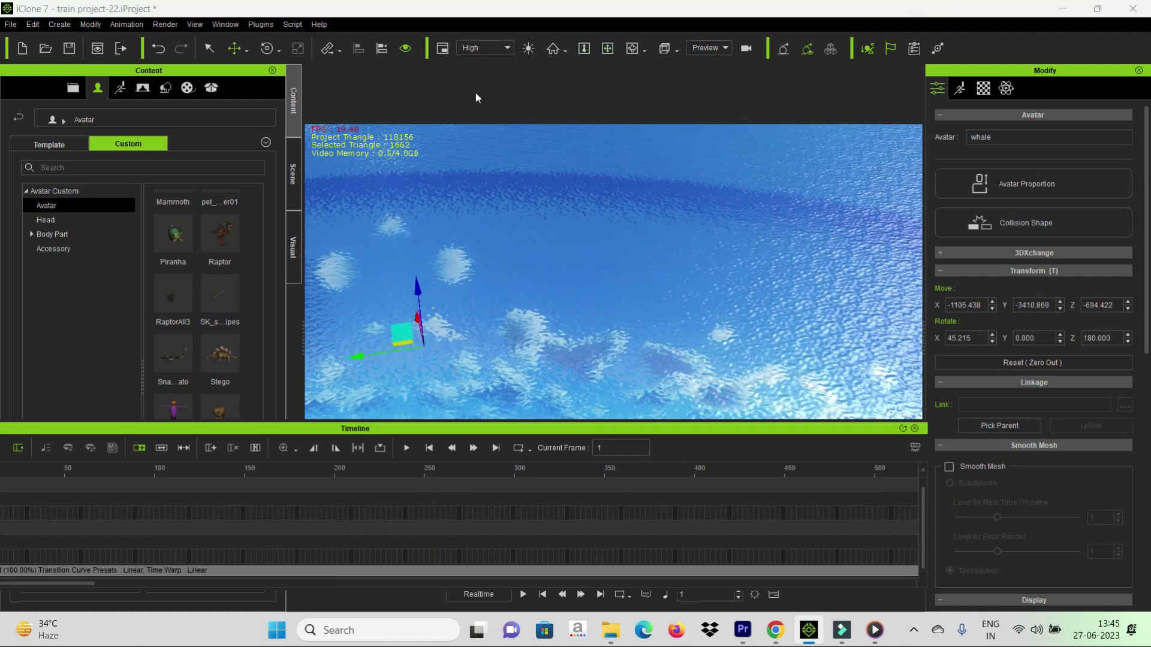
key(ctrl+s)
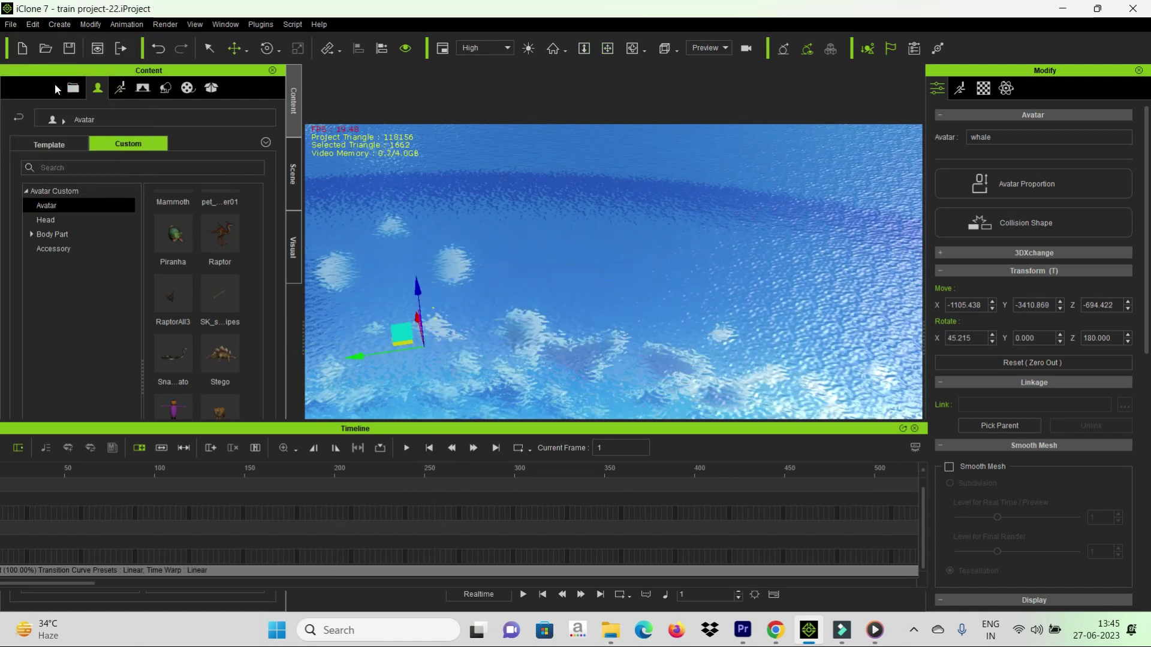